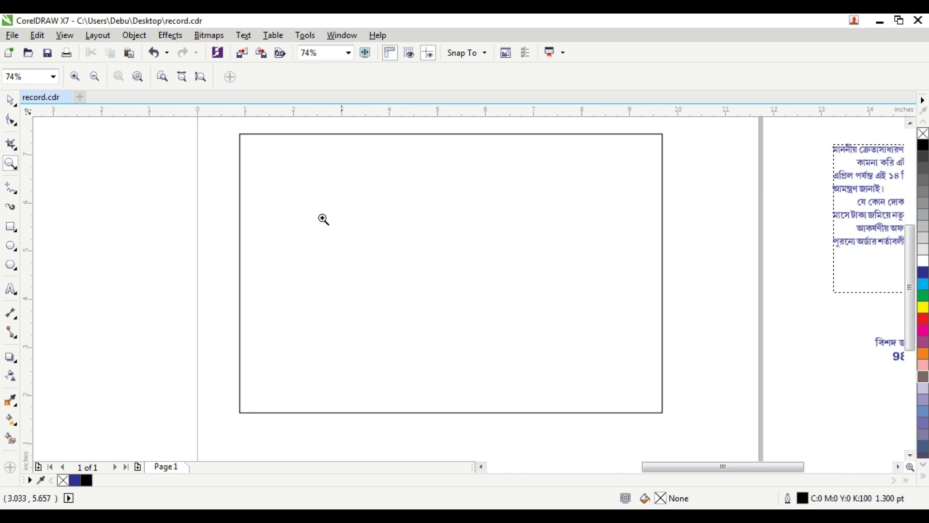
Fill the large rectangle with yellow and remove its outline.
left_click(10, 100)
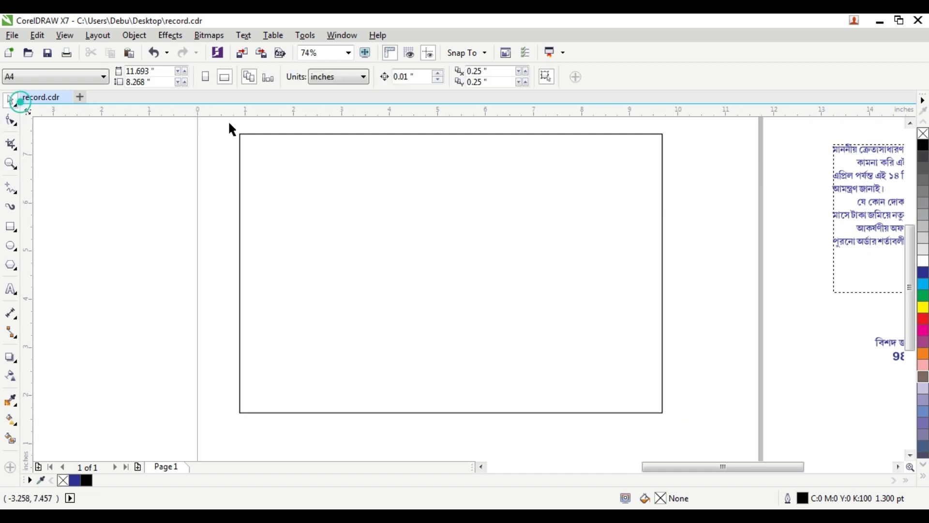
left_click(297, 134)
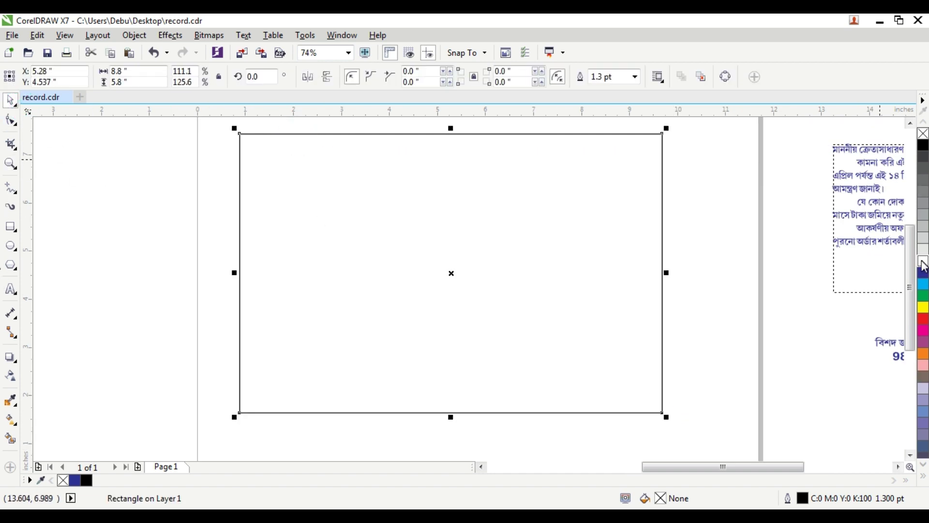
left_click(923, 308)
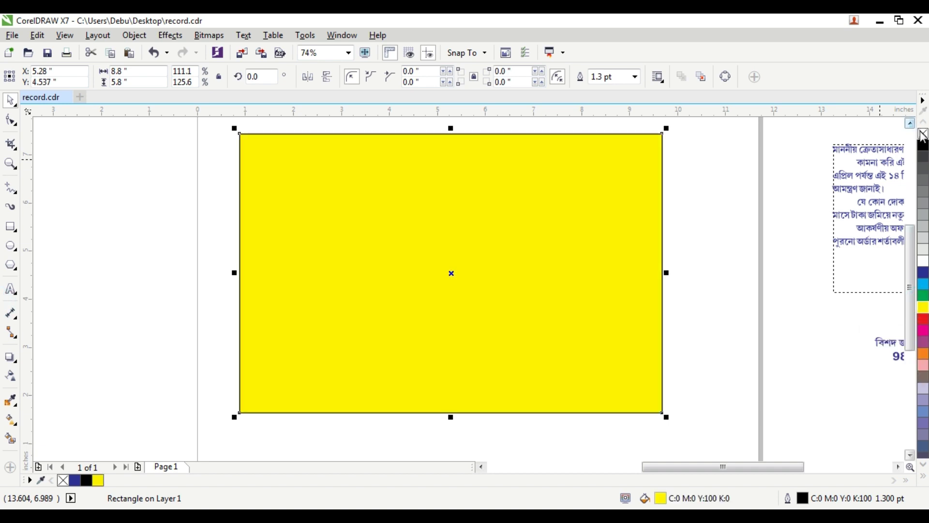
right_click(923, 136)
left_click(705, 138)
left_click(477, 170)
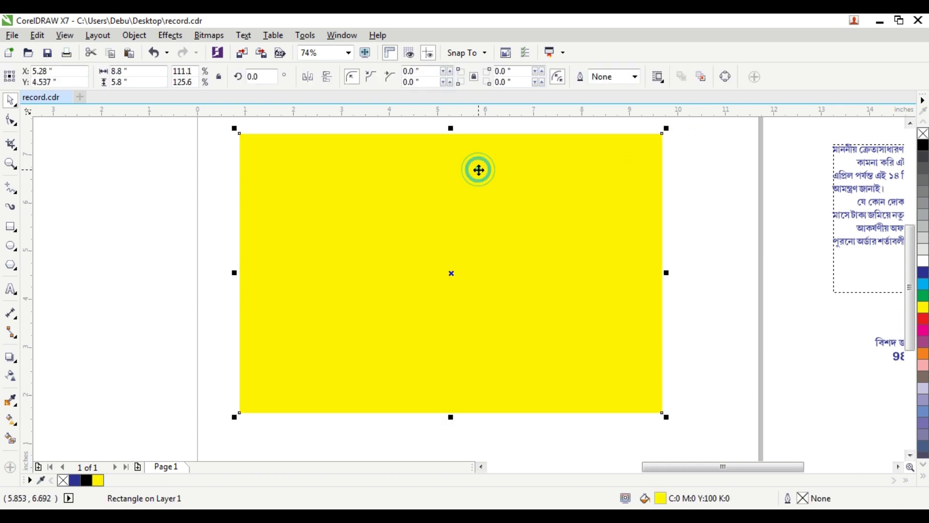
Apply a vertical linear fountain fill to the rectangle, running from yellow at the upper edge to orange at the lower edge.
left_click(12, 419)
left_click_drag(442, 134, 441, 379)
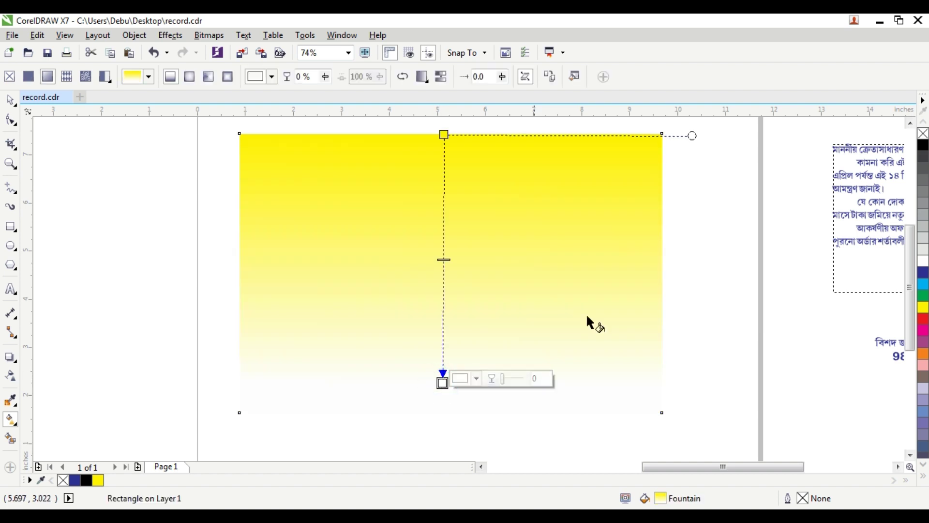
left_click_drag(921, 358, 442, 412)
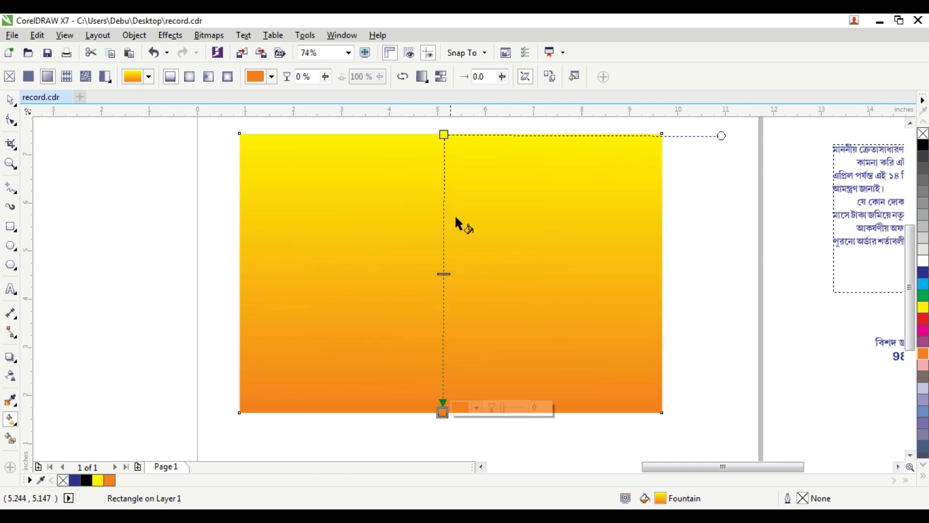
Start the gradient's yellow slightly lower and slant it so the orange gathers in the rectangle's lower-left corner, then deselect the rectangle.
left_click_drag(443, 134, 444, 168)
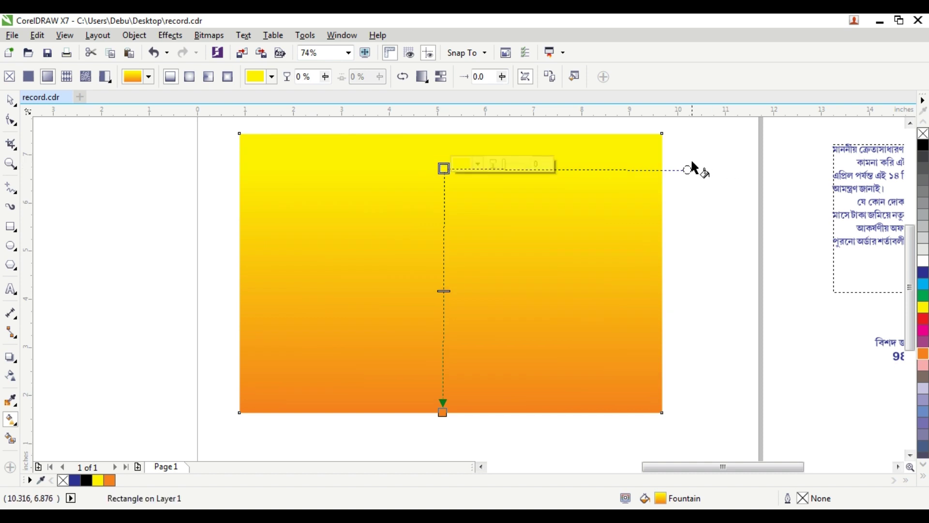
left_click_drag(687, 170, 678, 249)
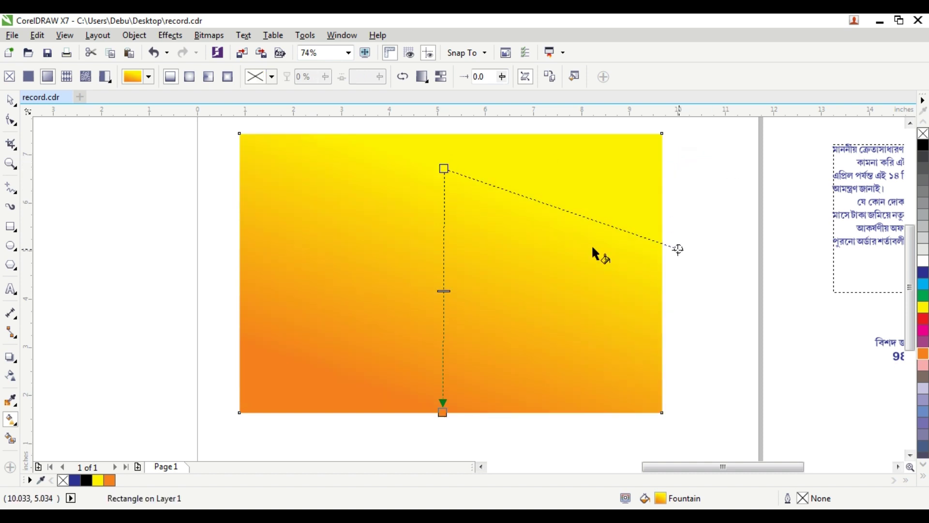
left_click(11, 100)
left_click(120, 192)
left_click(448, 212)
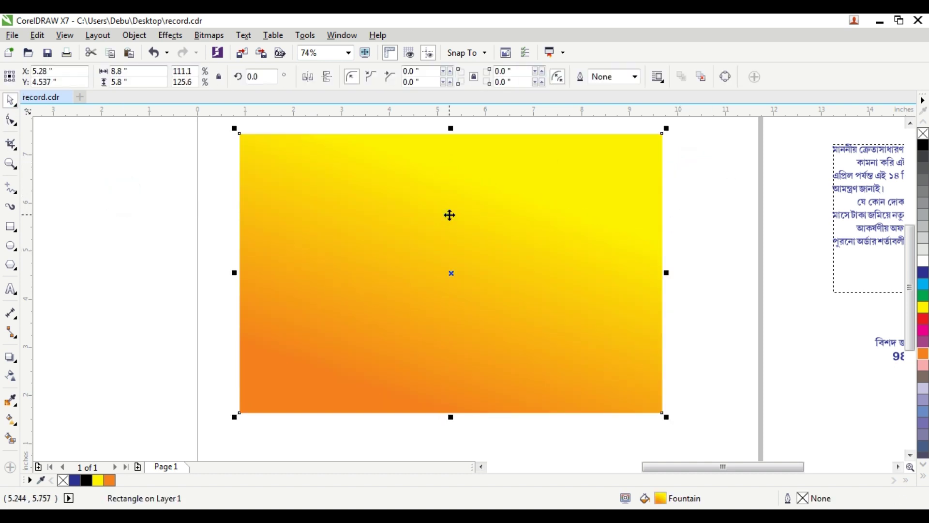
left_click(198, 182)
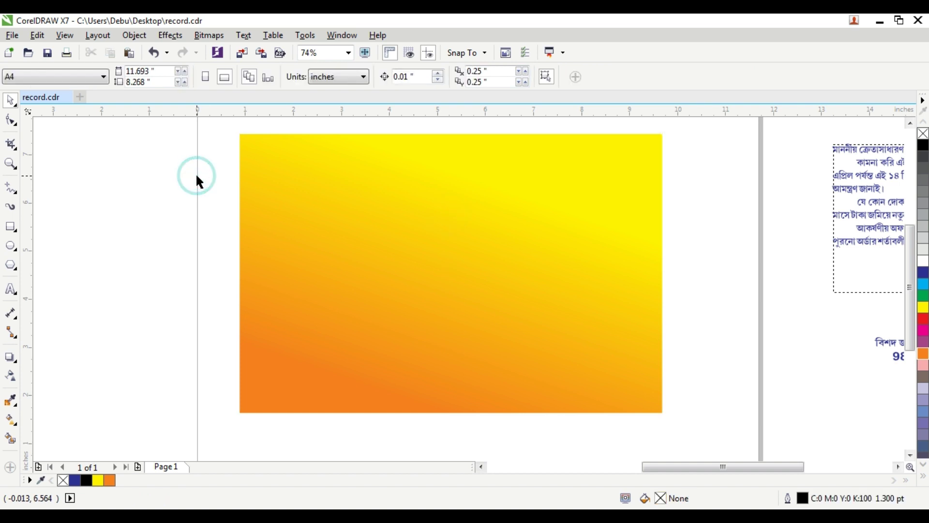
left_click(10, 228)
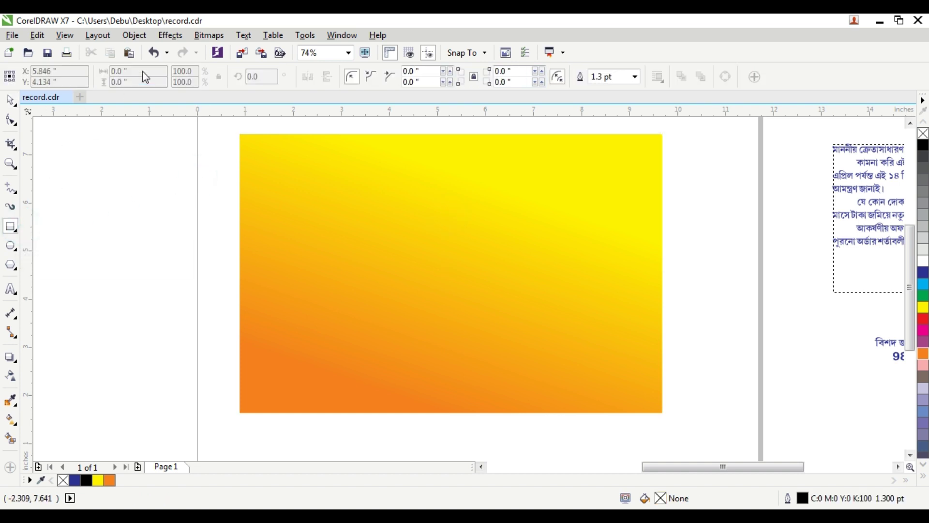
left_click(10, 100)
left_click(119, 159)
Move the small diya image from beside the page onto the gradient rectangle.
scroll(416, 174, "down", 2)
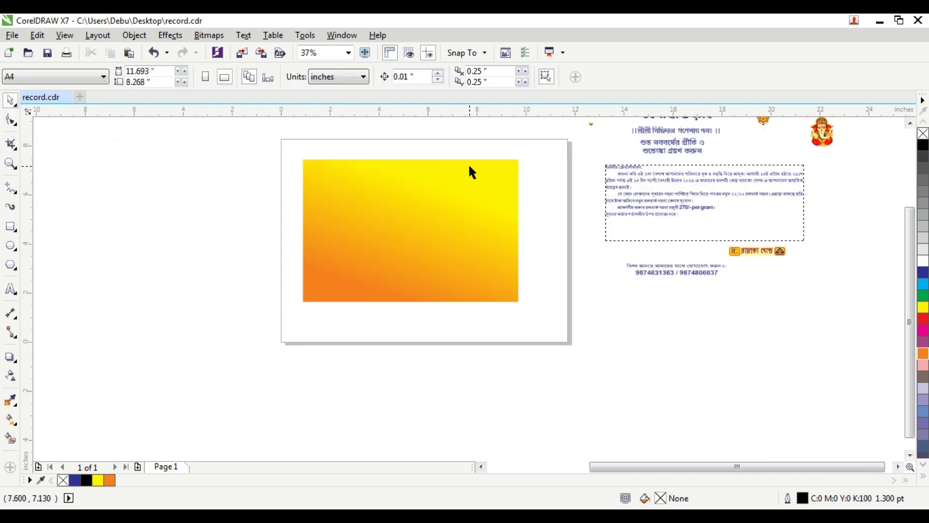
scroll(503, 145, "up", 1)
left_click_drag(574, 146, 365, 207)
scroll(368, 209, "up", 4)
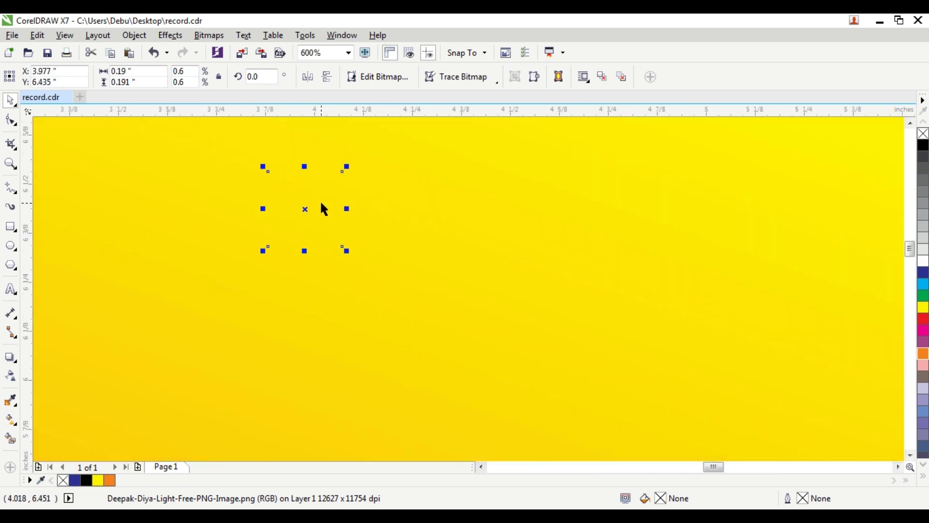
scroll(334, 199, "up", 1)
scroll(334, 200, "down", 4)
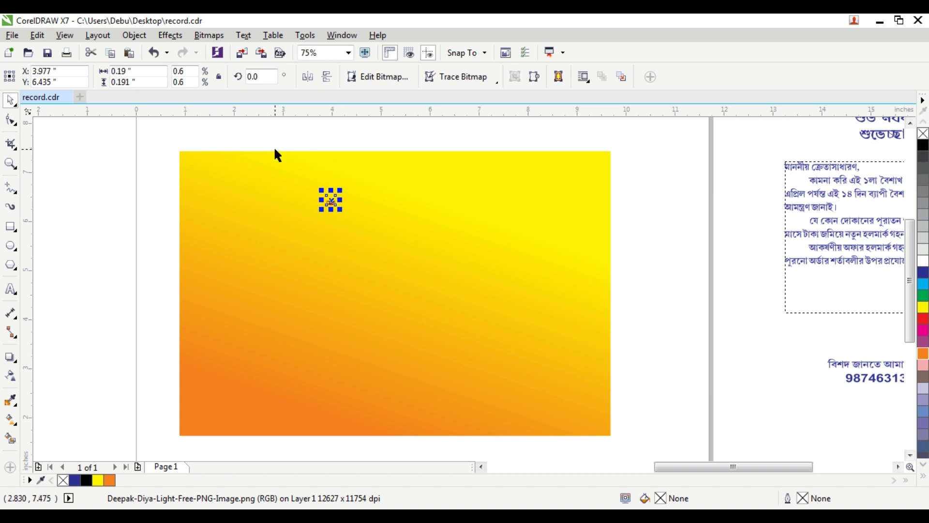
Position the diya image in the rectangle's upper-left corner, close to the upper and left edges.
scroll(276, 154, "up", 1)
left_click_drag(387, 254, 99, 193)
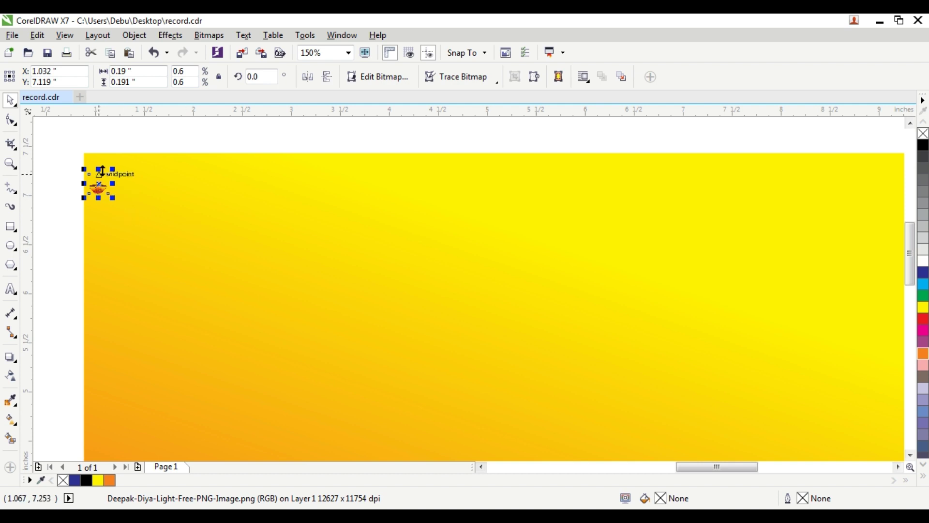
scroll(64, 193, "up", 3)
scroll(124, 187, "down", 1)
scroll(124, 193, "up", 1)
left_click_drag(170, 315, 167, 263)
scroll(278, 260, "down", 4)
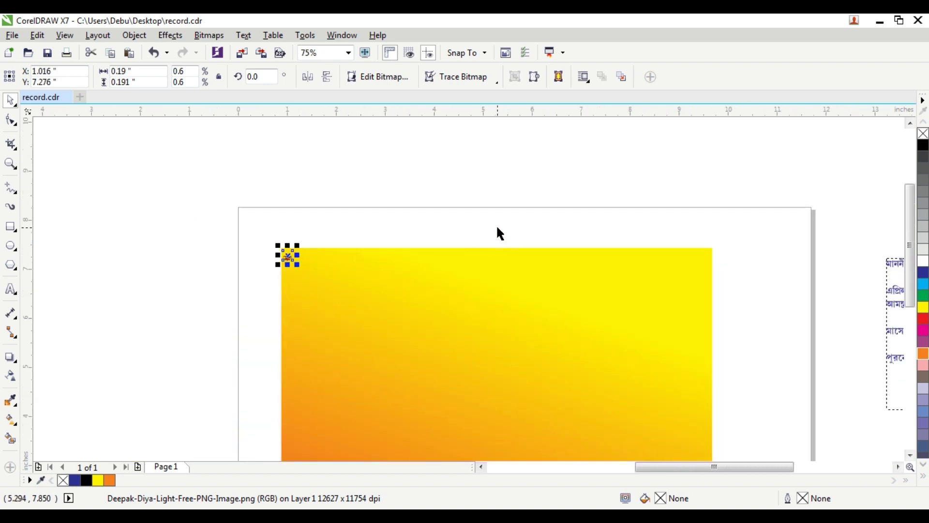
Set up a relative position transformation that places one copy 0.19" to the right of the diya.
key("alt+F7")
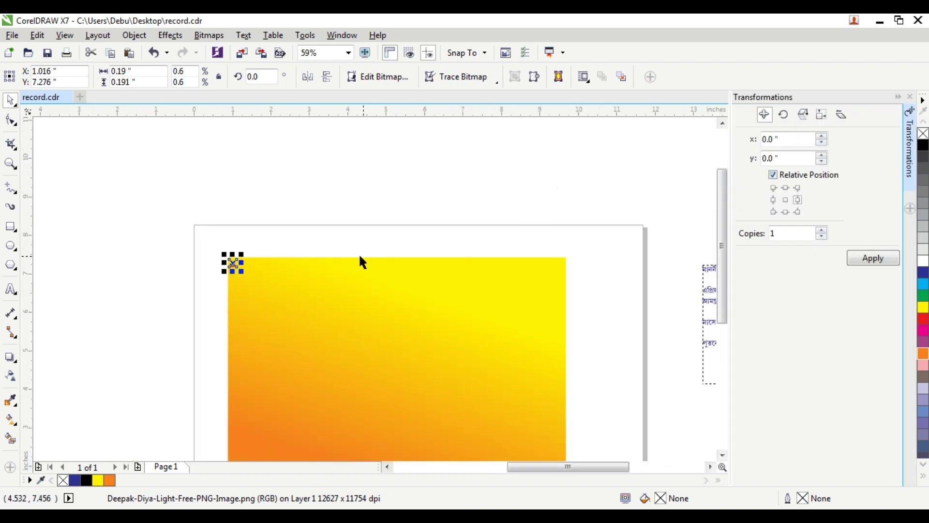
left_click(798, 200)
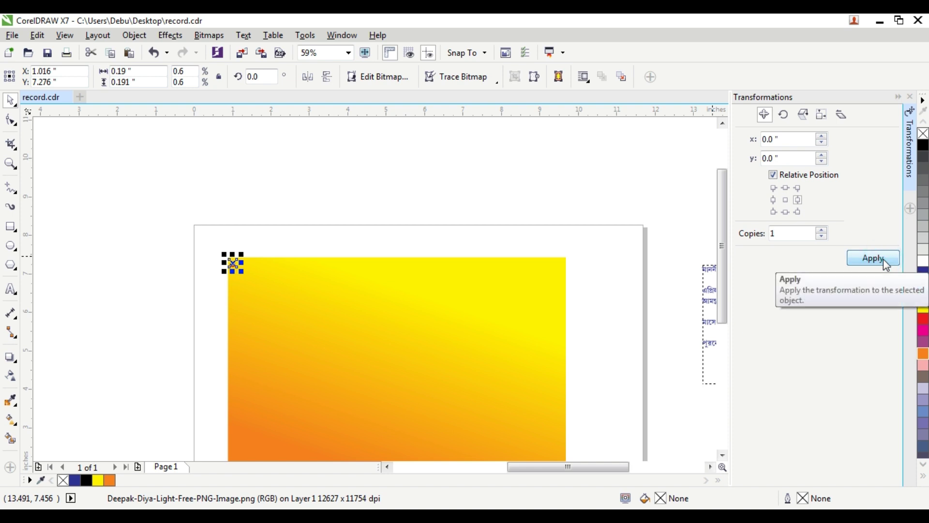
left_click(773, 200)
left_click(798, 200)
Apply the one-copy transformation repeatedly until the row of diyas spans the rectangle's full width along its upper edge.
left_click(878, 257)
left_click(878, 257)
left_click(878, 257)
left_click(879, 257)
left_click(878, 258)
left_click(878, 258)
left_click(878, 257)
left_click(879, 258)
left_click(878, 257)
left_click(878, 258)
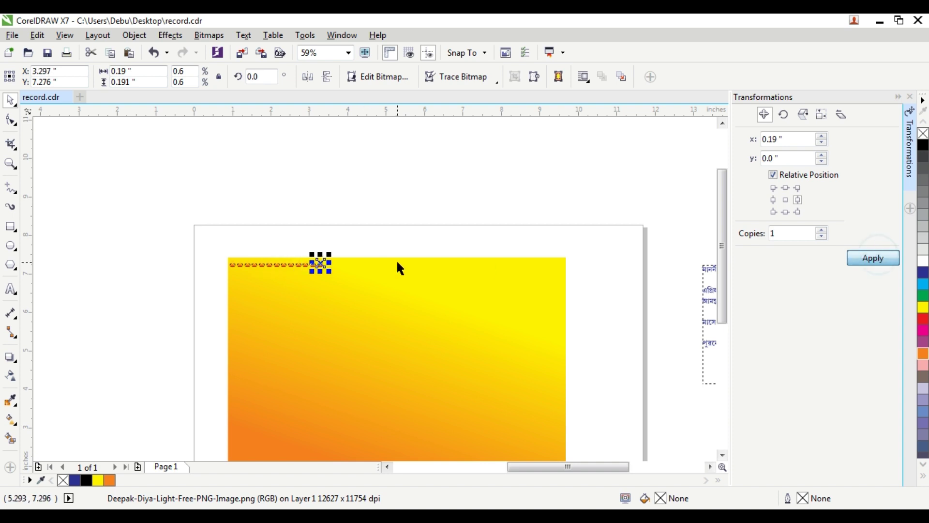
scroll(396, 259, "up", 3)
left_click(874, 262)
left_click(873, 262)
left_click(874, 262)
left_click(874, 262)
left_click(874, 262)
left_click(873, 262)
left_click(874, 263)
left_click(874, 262)
scroll(537, 270, "down", 2)
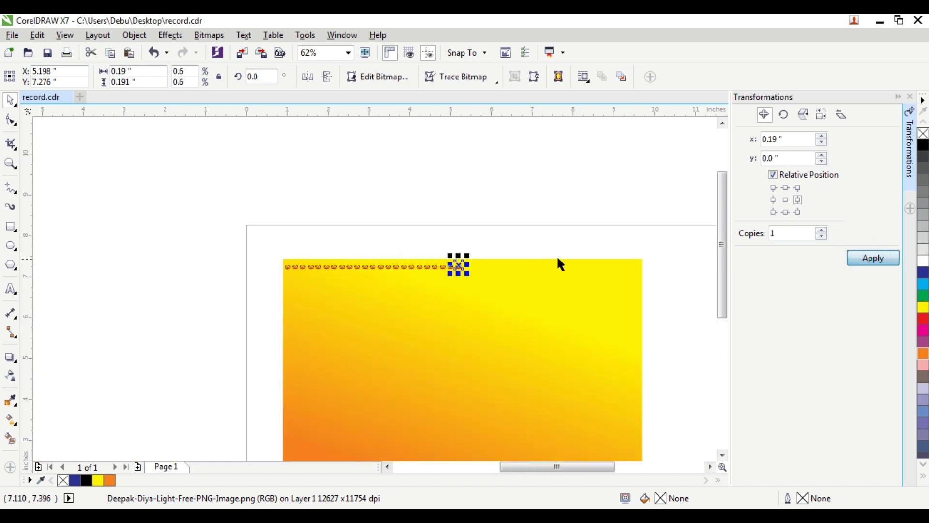
scroll(566, 262, "up", 3)
scroll(581, 268, "down", 2)
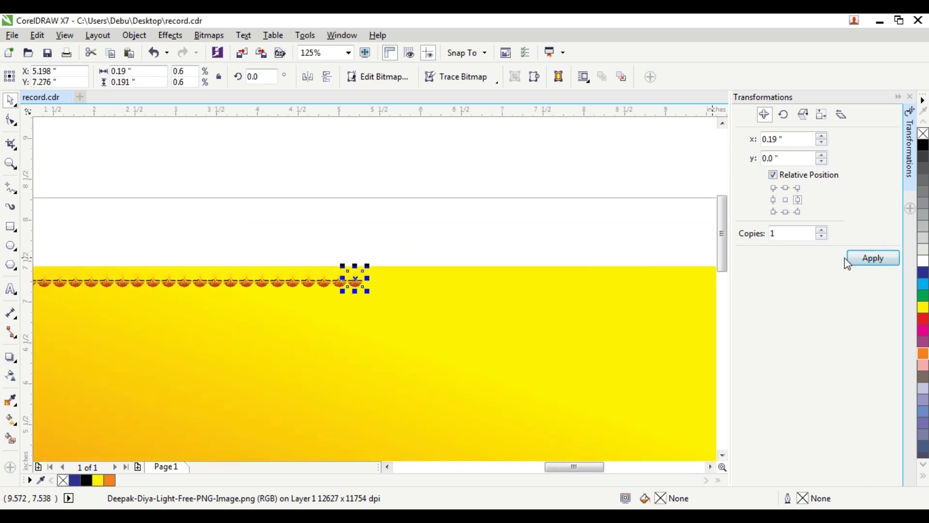
left_click(875, 259)
left_click(874, 260)
left_click(874, 260)
left_click(875, 260)
left_click(874, 260)
left_click(876, 261)
left_click(876, 260)
left_click(876, 261)
left_click(875, 260)
left_click(875, 260)
left_click(875, 260)
left_click(875, 261)
left_click(874, 260)
scroll(571, 263, "down", 2)
scroll(538, 262, "up", 4)
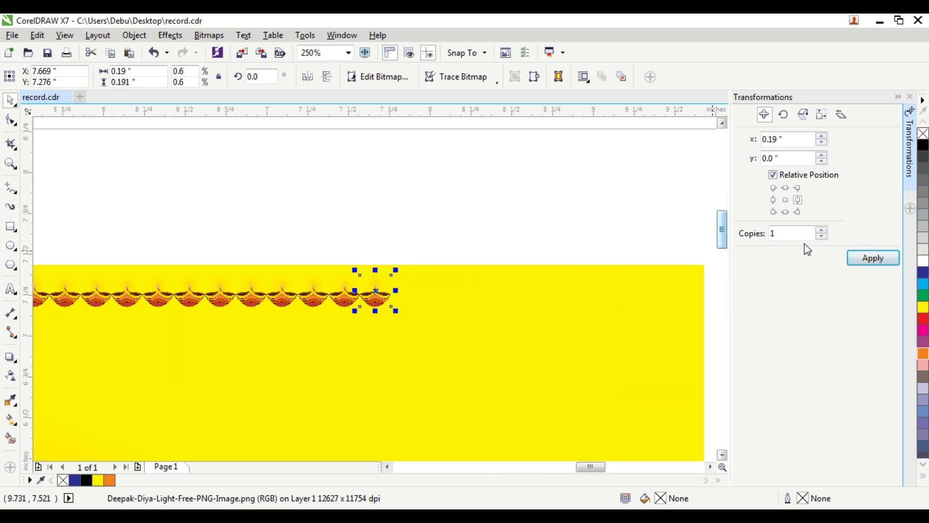
left_click(866, 264)
left_click(866, 264)
left_click(866, 263)
left_click(866, 263)
left_click(866, 264)
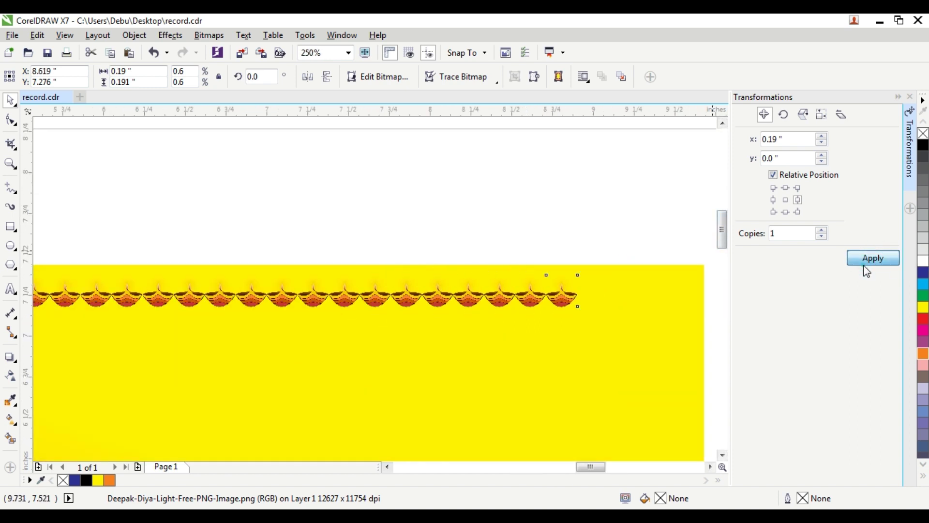
left_click(866, 263)
left_click(866, 264)
scroll(506, 266, "down", 2)
scroll(594, 284, "up", 4)
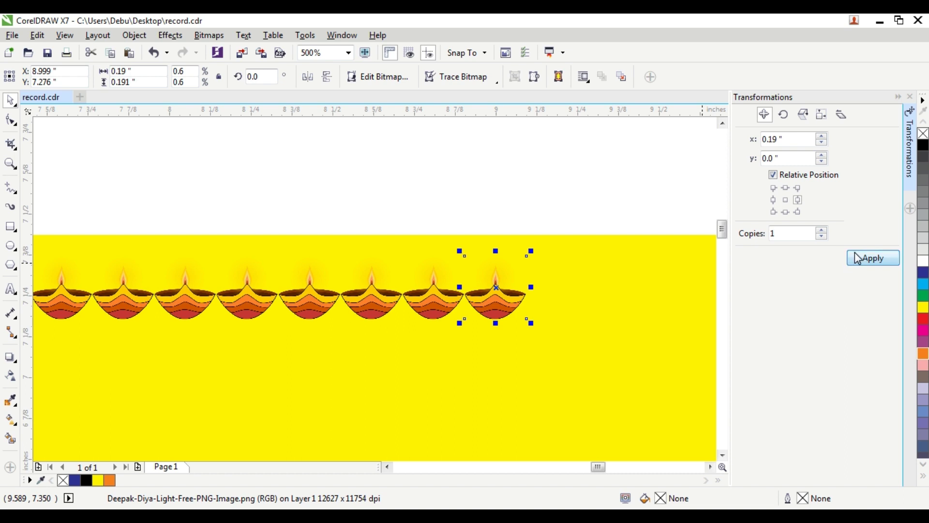
left_click(872, 258)
left_click(873, 258)
left_click(872, 258)
left_click(872, 258)
Delete the last diya that overhangs the rectangle's right edge and group the remaining diyas into one row.
scroll(240, 261, "down", 4)
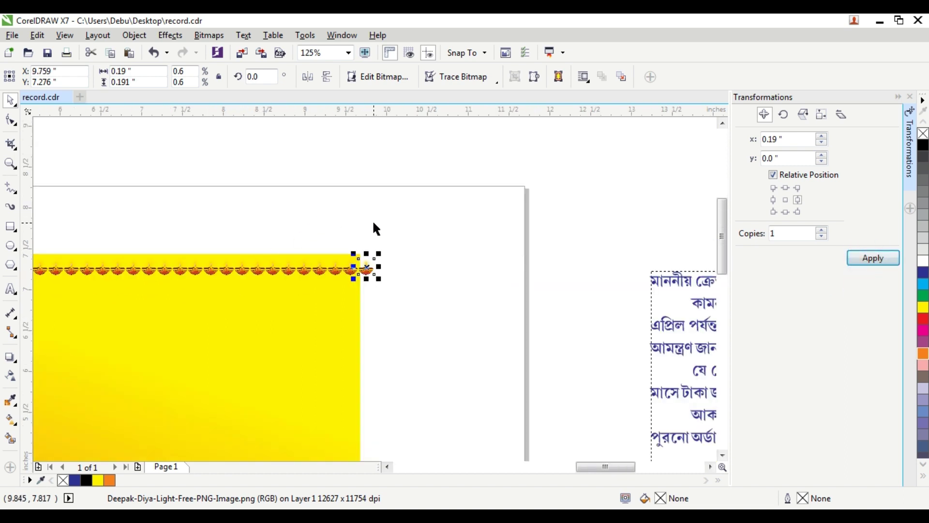
key("Delete")
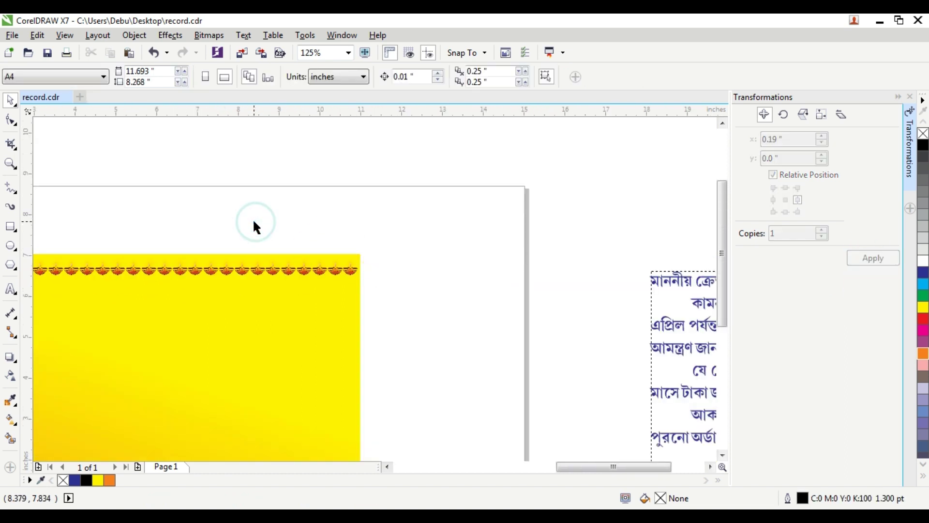
scroll(253, 223, "down", 4)
left_click_drag(58, 202, 288, 252)
scroll(159, 233, "up", 5)
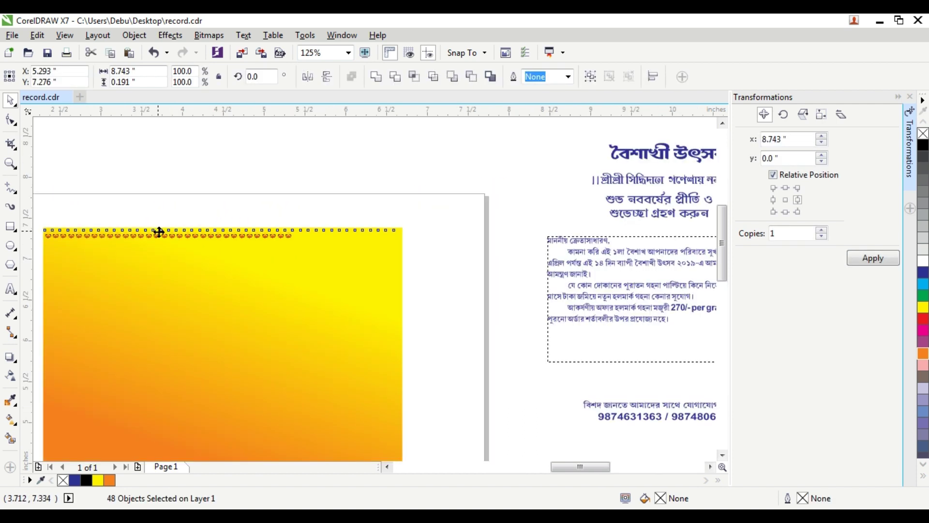
right_click(177, 247)
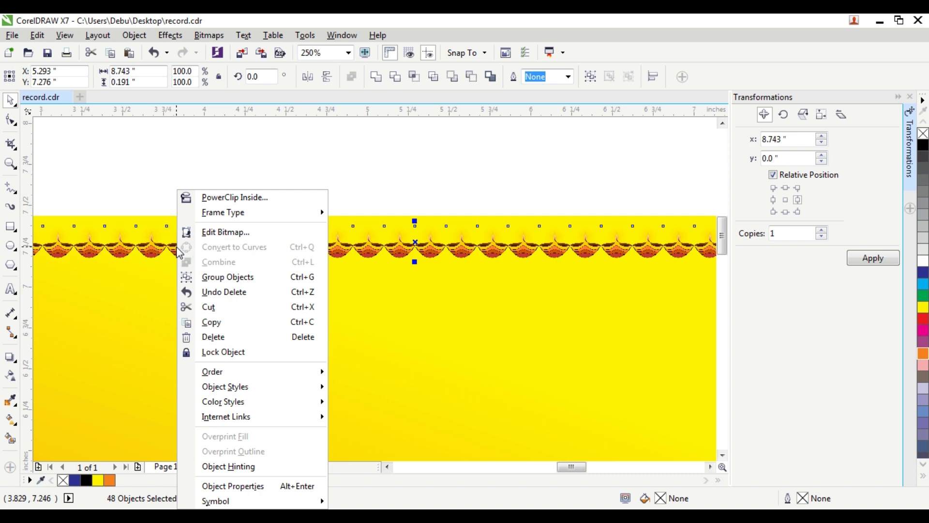
left_click(234, 280)
scroll(246, 205, "down", 4)
left_click(252, 181)
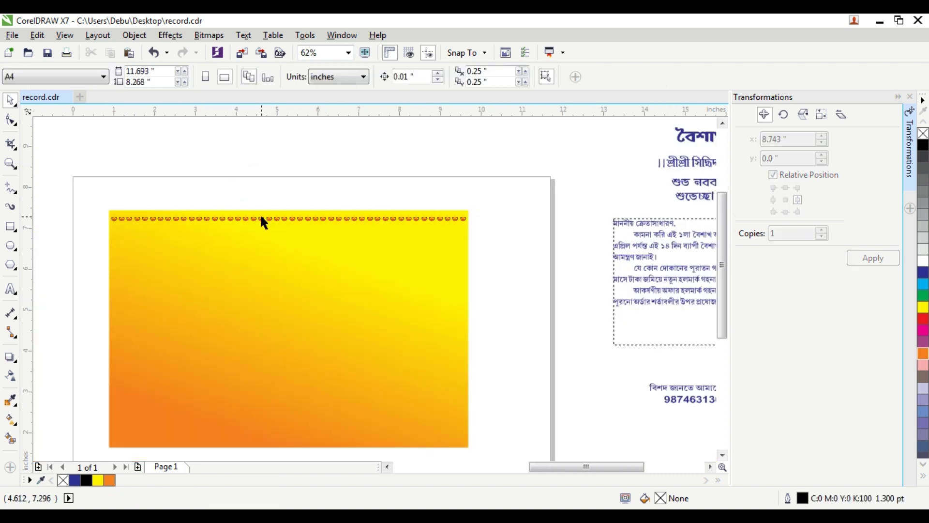
Nudge the grouped diya row down about 0.05" from the rectangle's upper edge and close the transformation settings.
left_click(142, 217)
scroll(176, 216, "up", 4)
key("Down")
key("Down")
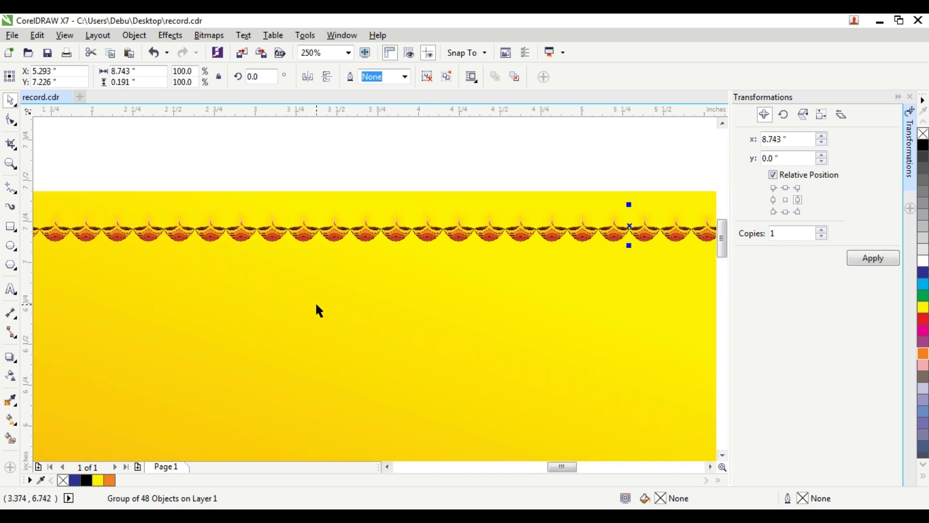
left_click(317, 304, "shift")
scroll(387, 249, "down", 1)
scroll(487, 185, "up", 1)
left_click(514, 168)
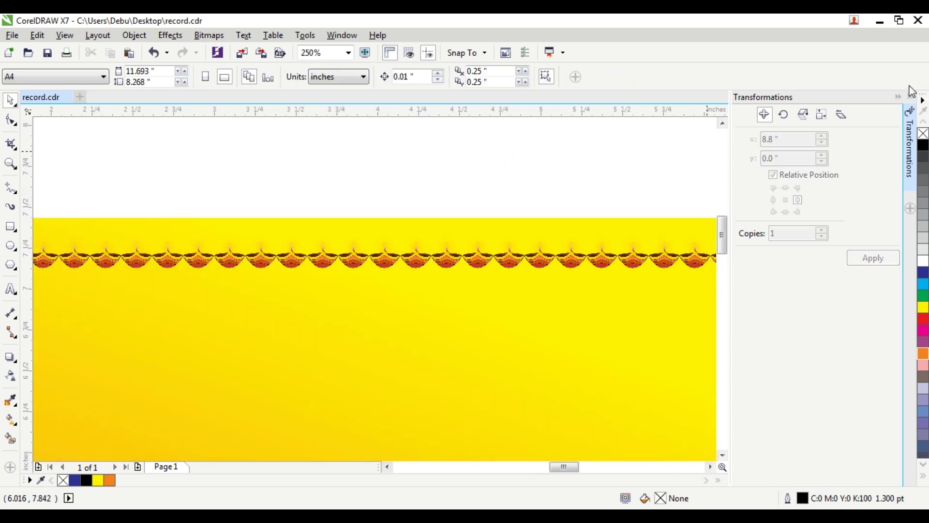
left_click(911, 97)
scroll(472, 223, "down", 4)
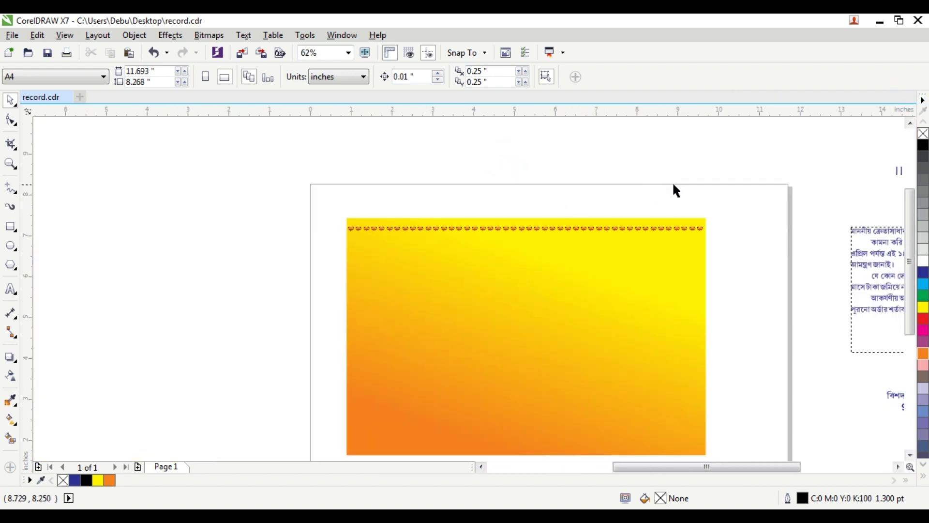
Duplicate the diya row and place the copy across the lower part of the rectangle.
left_click_drag(231, 156, 721, 254)
left_click(511, 229)
left_click_drag(501, 229, 496, 418)
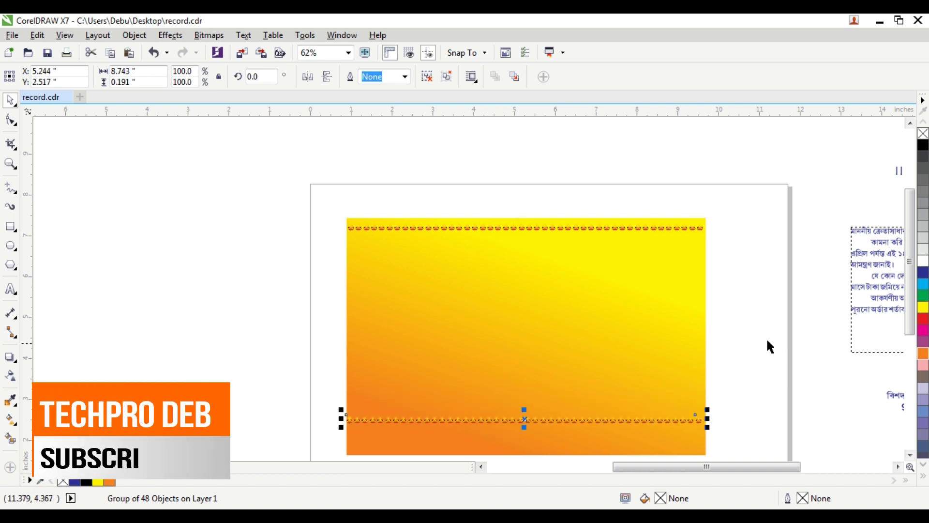
left_click(770, 342)
Move the copied diya row closer to the rectangle's lower edge, to about Y 1.896".
left_click(910, 454)
scroll(413, 348, "up", 3)
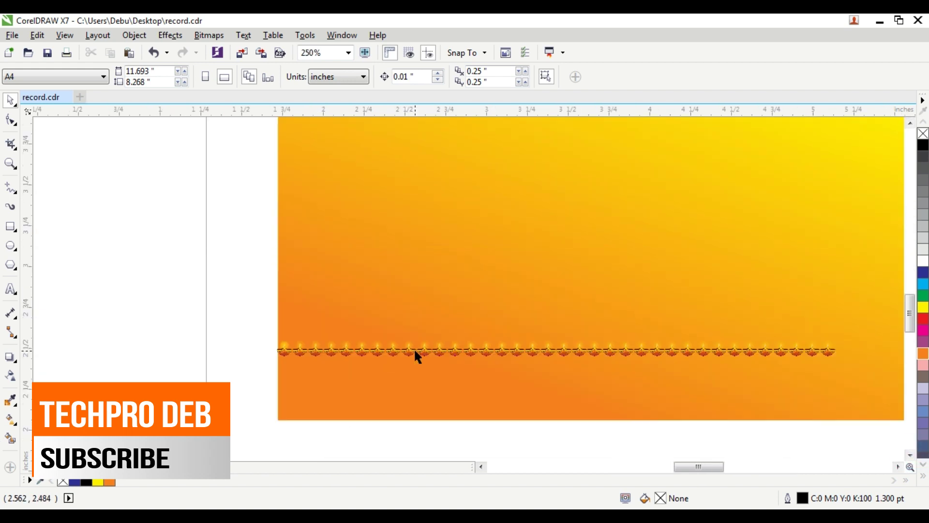
scroll(340, 350, "down", 2)
left_click_drag(340, 350, 342, 400)
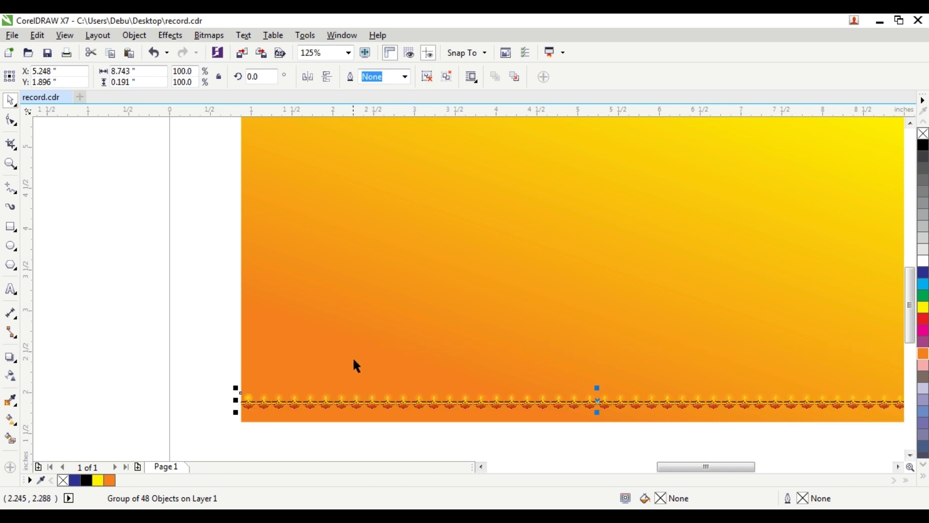
Align the lower diya row with the centre of the gradient rectangle and clear the selection.
left_click(356, 351, "shift")
left_click(165, 289)
scroll(428, 229, "down", 4)
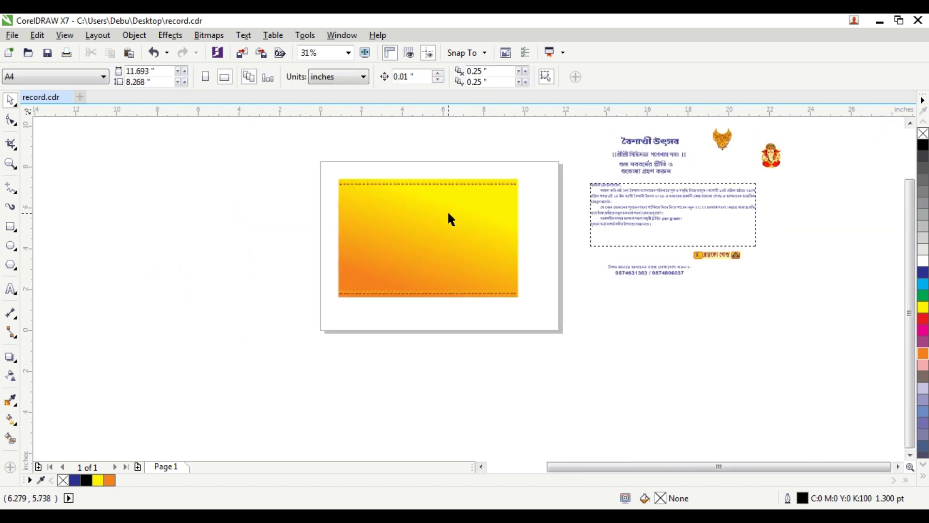
Group the gradient rectangle with the upper and lower diya rows into a single background object.
scroll(448, 213, "up", 2)
left_click_drag(196, 132, 610, 392)
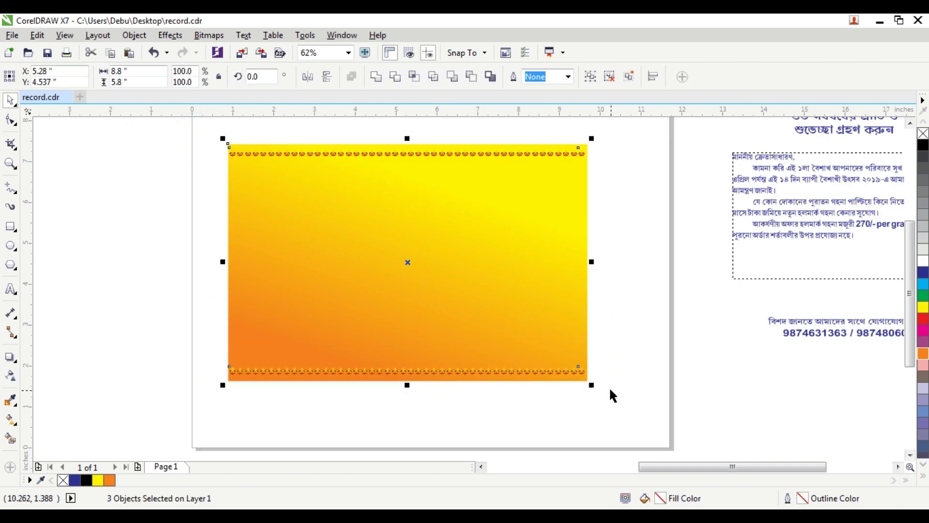
right_click(457, 234)
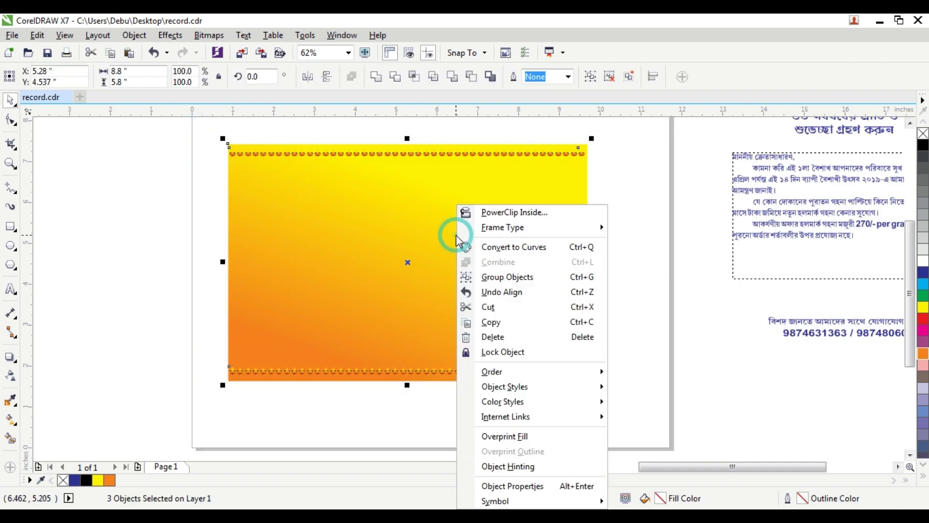
left_click(494, 283)
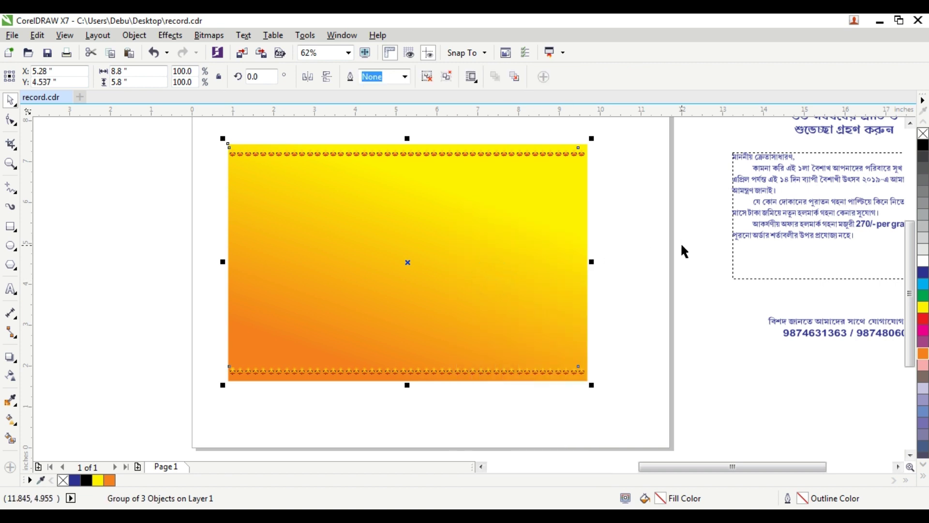
left_click(678, 250)
Draw a circle about 1.09" in diameter below the upper diya row, fill it blue and remove its outline.
scroll(384, 172, "up", 2)
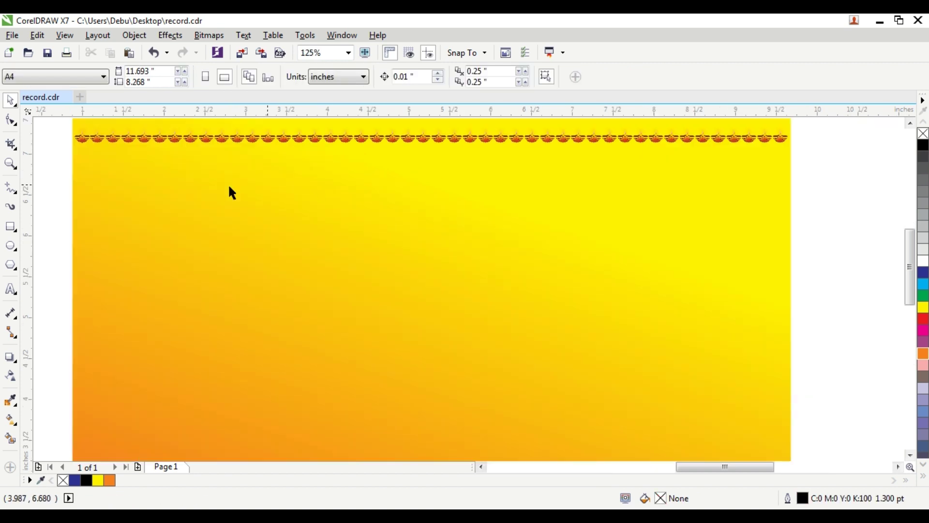
left_click(11, 246)
left_click_drag(367, 196, 457, 288)
left_click(922, 272)
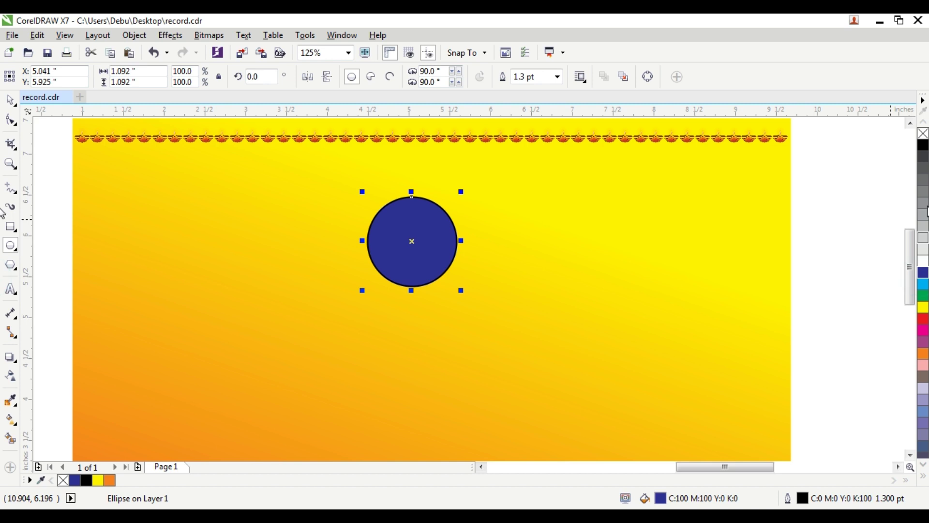
right_click(923, 134)
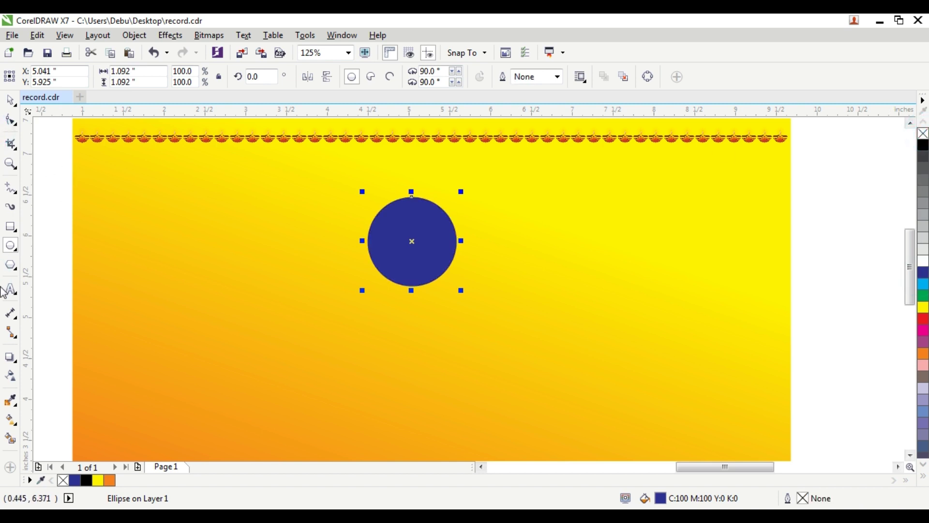
Apply a vertical linear gradient to the circle, from blue at its top to cyan at its bottom.
left_click(12, 419)
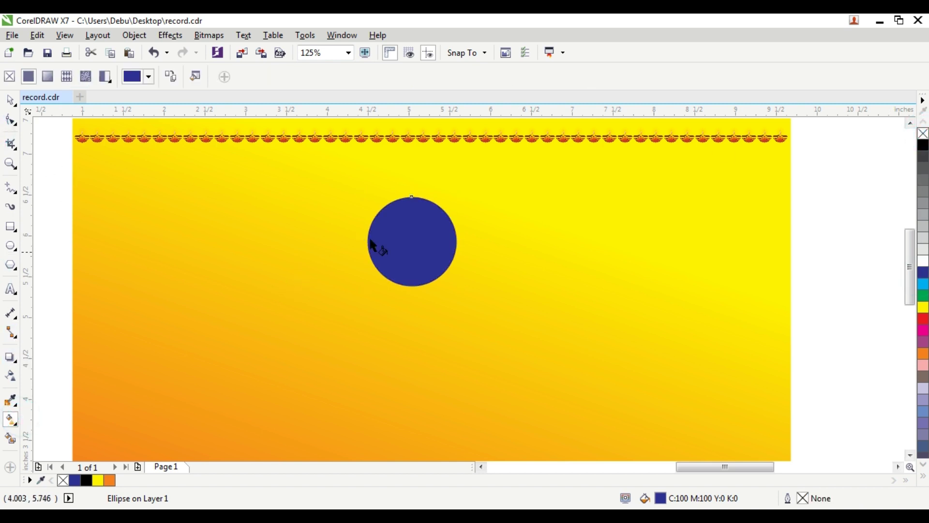
left_click_drag(412, 196, 412, 285)
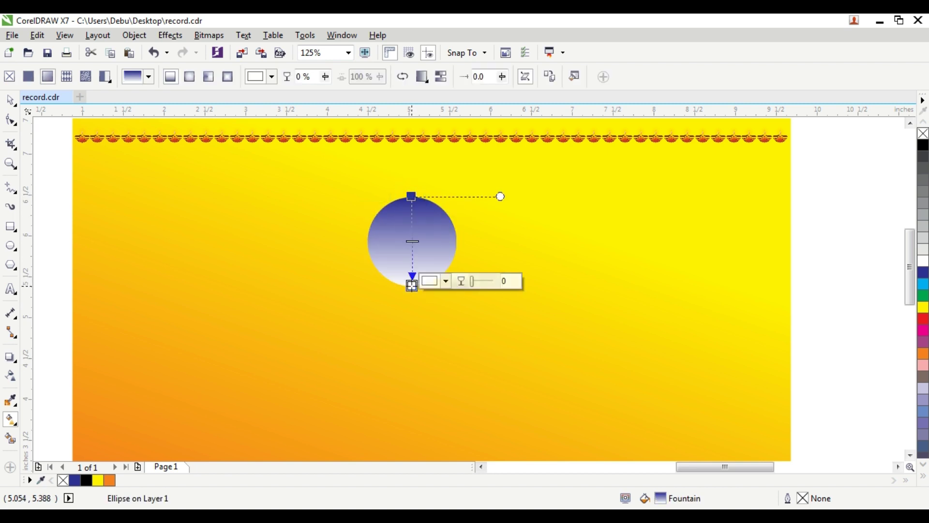
left_click(924, 286)
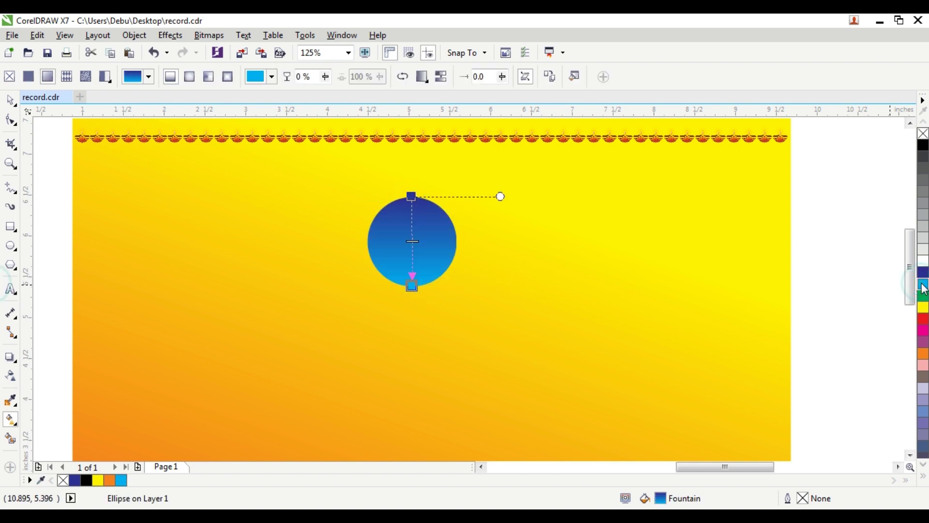
left_click(10, 99)
left_click(840, 193)
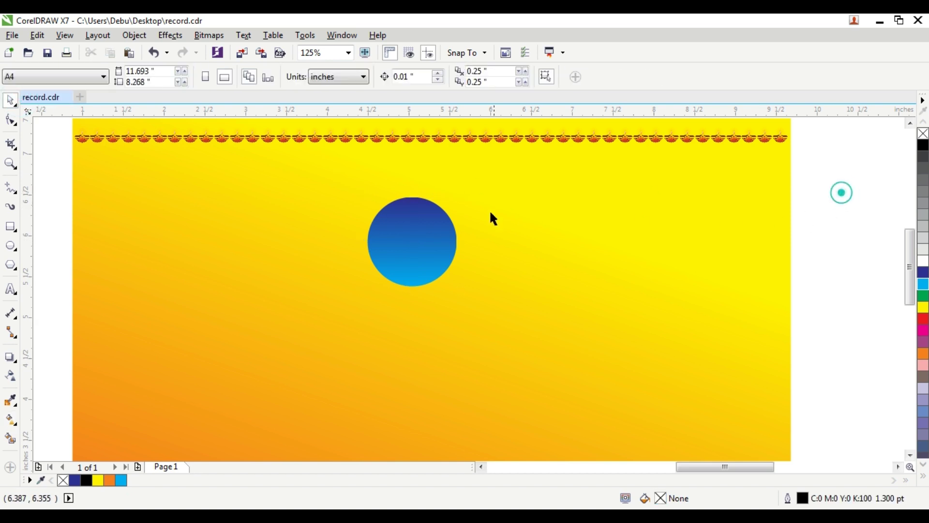
Give the gradient circle a white outline 3 pt wide.
left_click(416, 203)
scroll(420, 204, "up", 3)
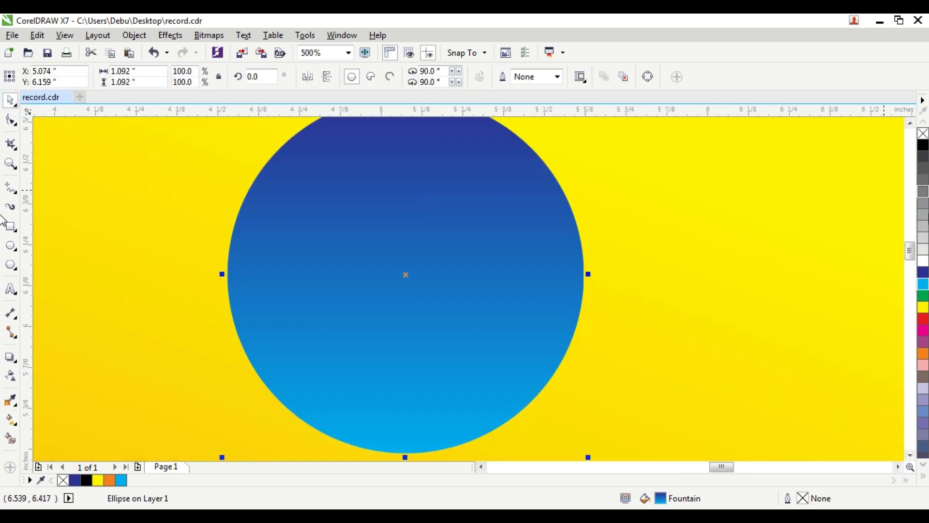
right_click(923, 262)
scroll(593, 284, "up", 5)
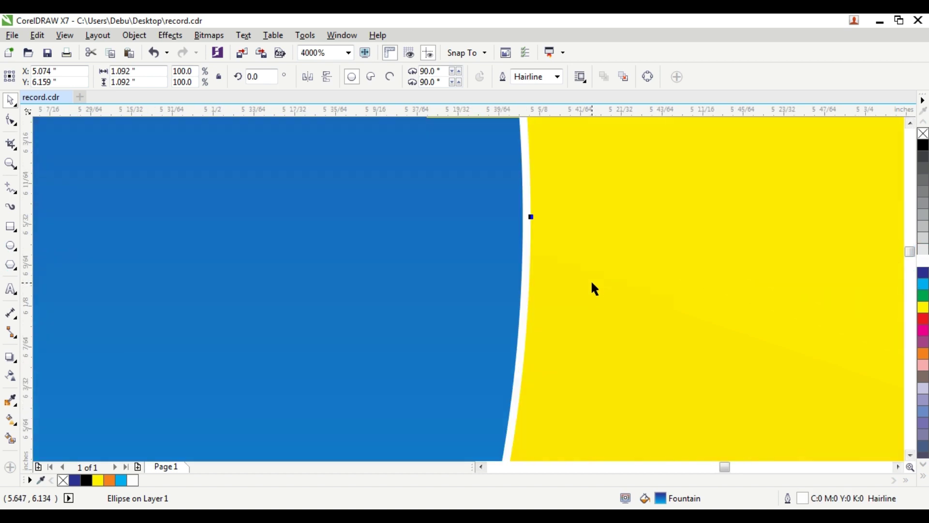
key("F12")
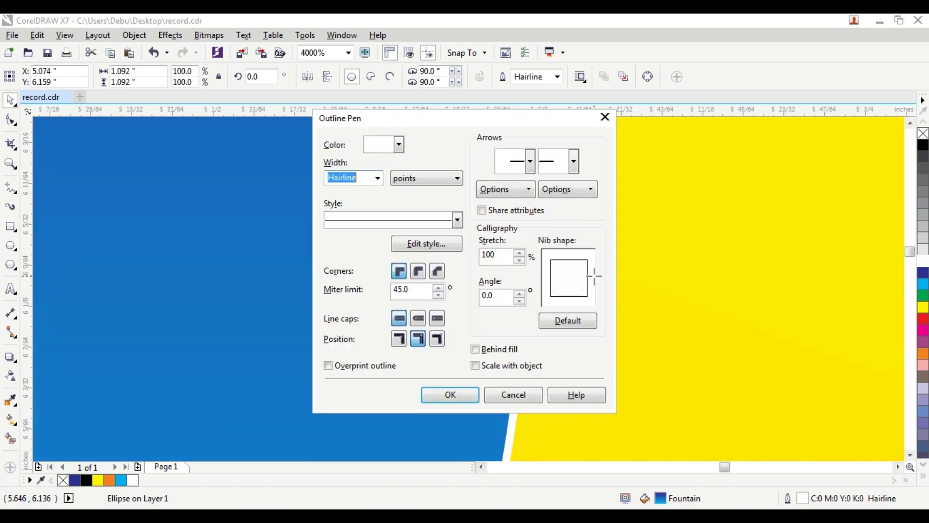
type("3")
key("Return")
scroll(580, 275, "down", 8)
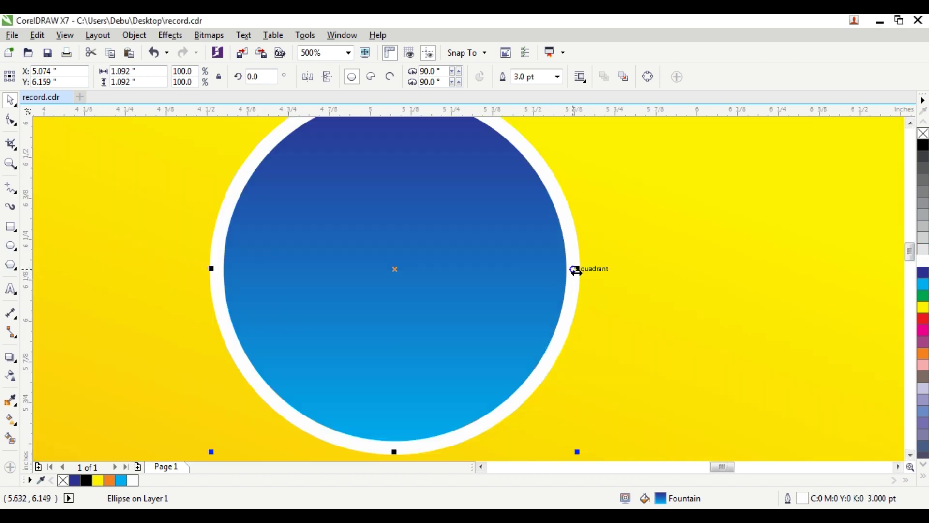
Reduce the circle's white outline to 2 pt.
key("F12")
key("Tab")
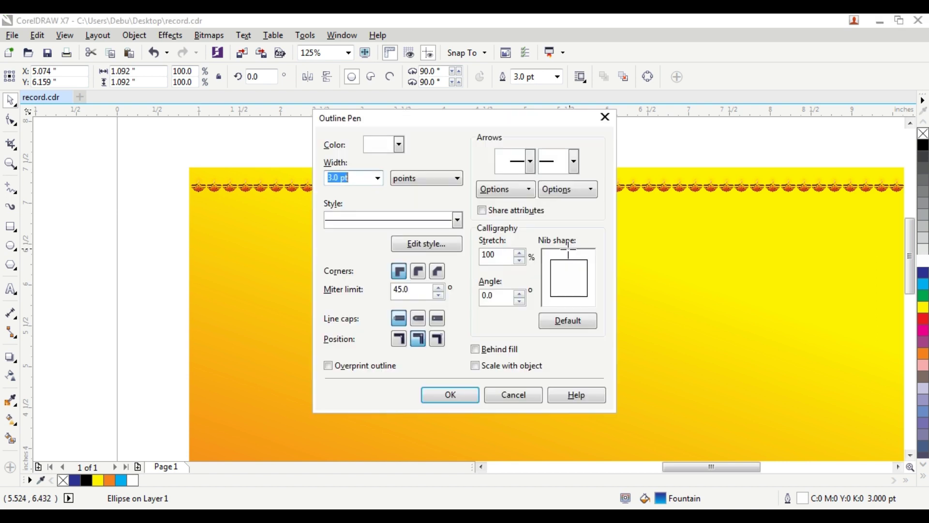
type("2")
key("Return")
Enlarge the circle to about 1.26" and centre it horizontally on the background below the upper diya row.
left_click_drag(582, 221, 595, 214)
left_click_drag(533, 247, 543, 234)
left_click(341, 248, "shift")
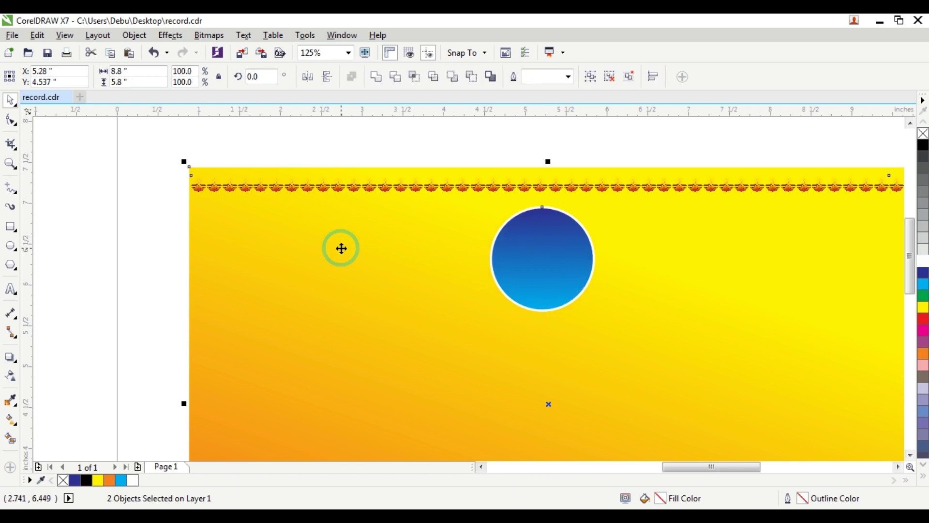
left_click(145, 203)
Move the Ganesha image onto the blue circle and bring it to the front.
scroll(192, 201, "down", 3)
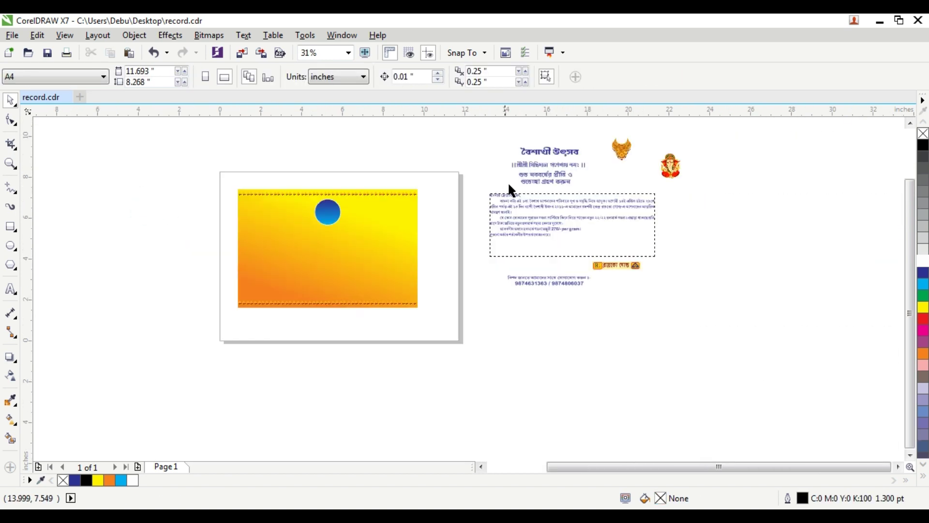
left_click_drag(668, 166, 327, 211)
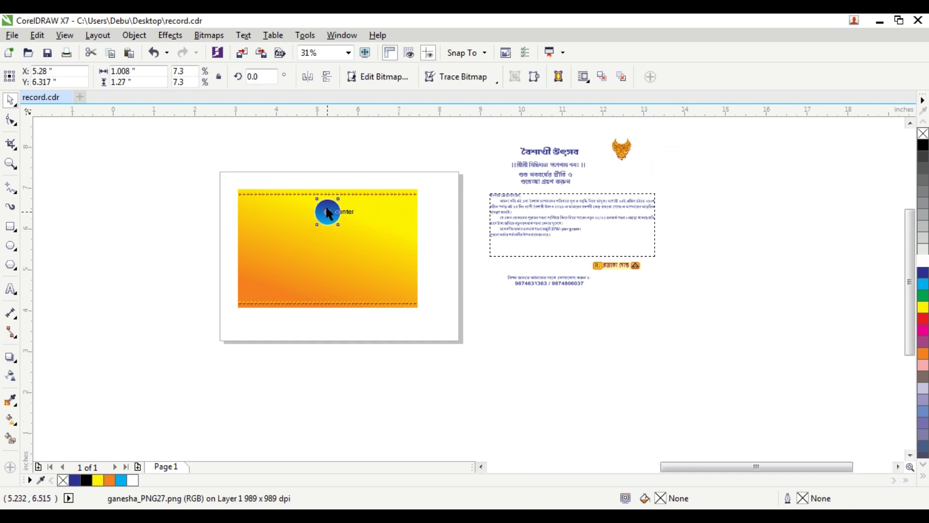
scroll(328, 212, "up", 3)
key("shift+Page_Up")
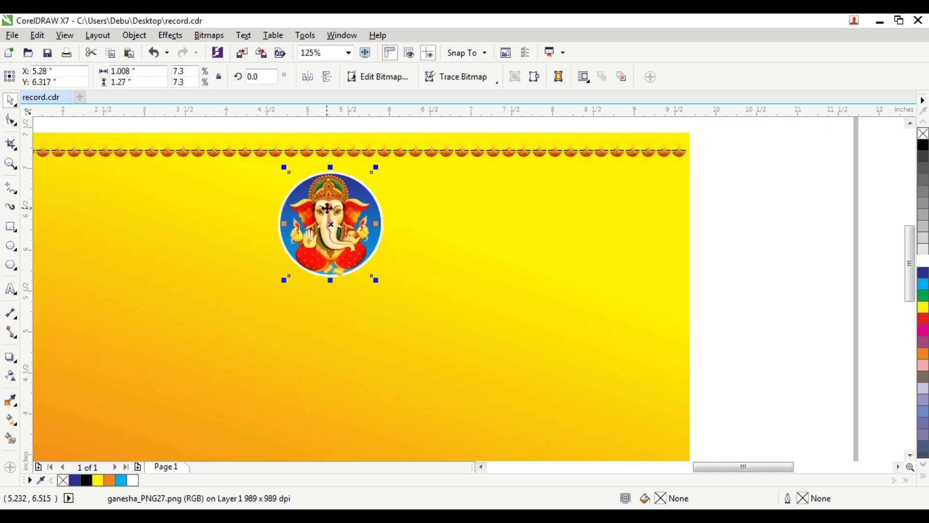
Scale the Ganesha image down to about 0.89" × 1.12" so that it fits inside the blue circle.
scroll(358, 194, "up", 2)
left_click_drag(388, 146, 387, 156)
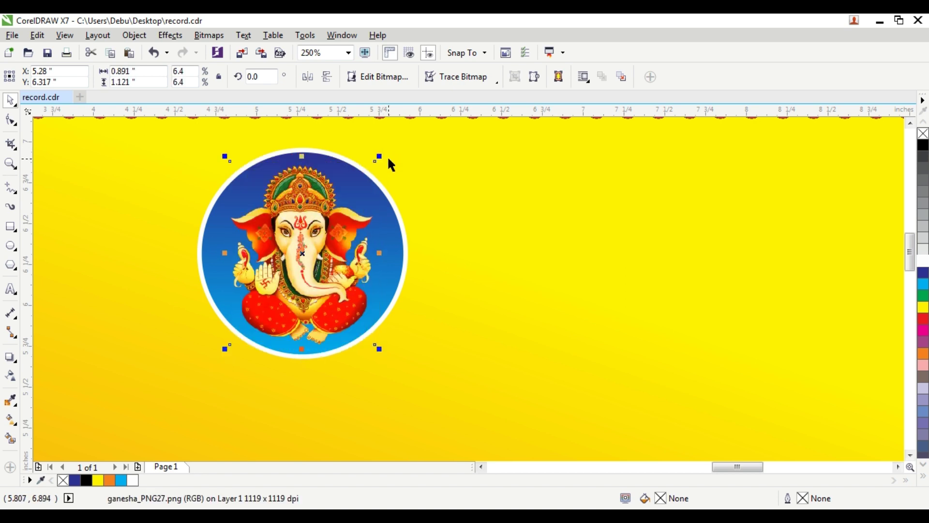
left_click(381, 196, "shift")
scroll(372, 191, "down", 4)
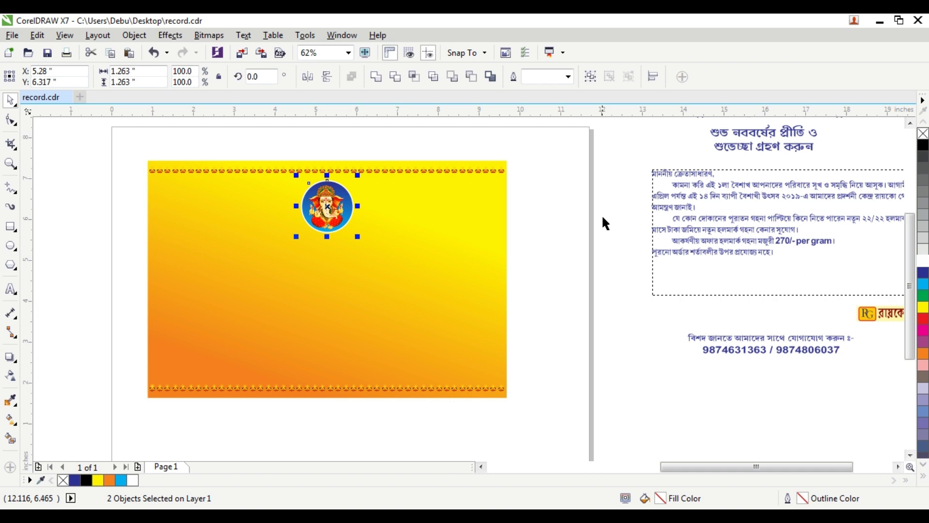
left_click(538, 218)
Enlarge the Ganesha image and its circle together to about 1.45", shift them down slightly and centre them on the background.
left_click_drag(241, 143, 377, 251)
scroll(338, 206, "up", 4)
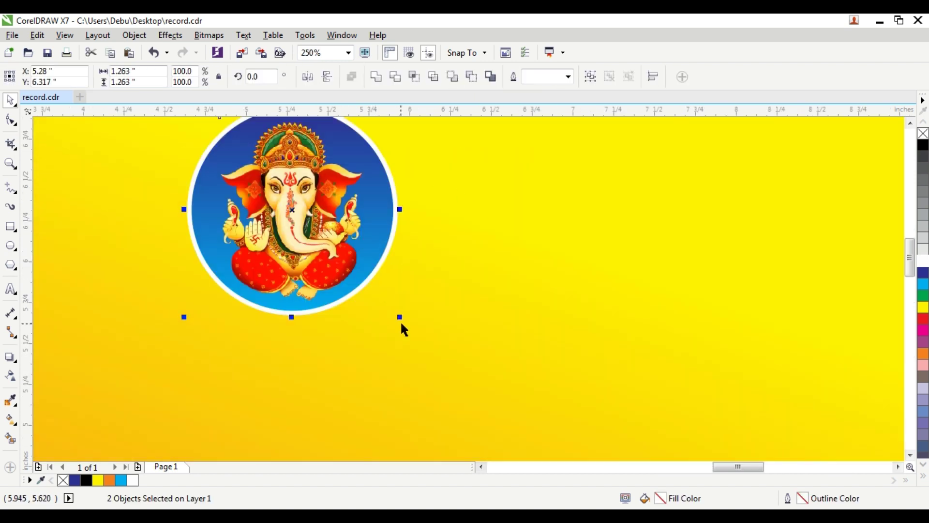
left_click_drag(399, 318, 415, 332)
left_click_drag(363, 218, 363, 232)
scroll(363, 232, "down", 3)
left_click(467, 222, "shift")
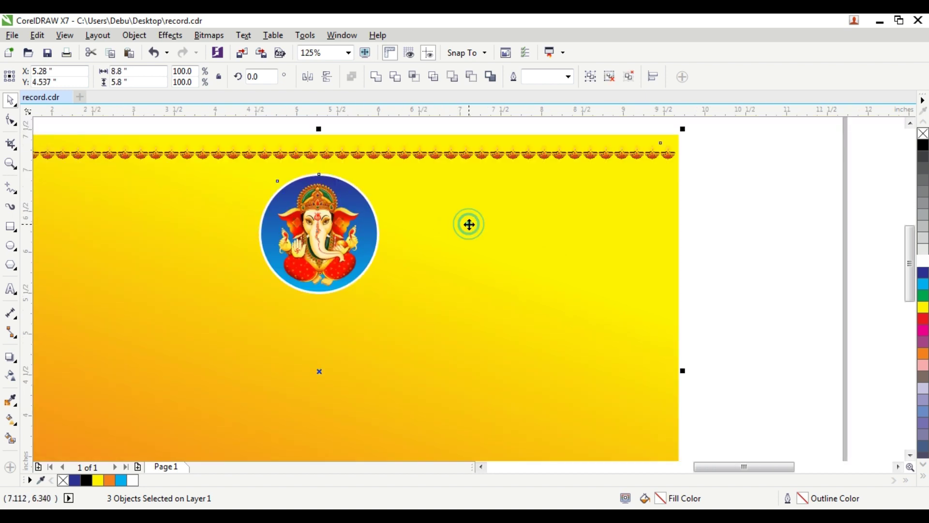
left_click(721, 136)
Nudge the Ganesha image and its circle down together to about Y 5.825".
left_click_drag(734, 130, 185, 332)
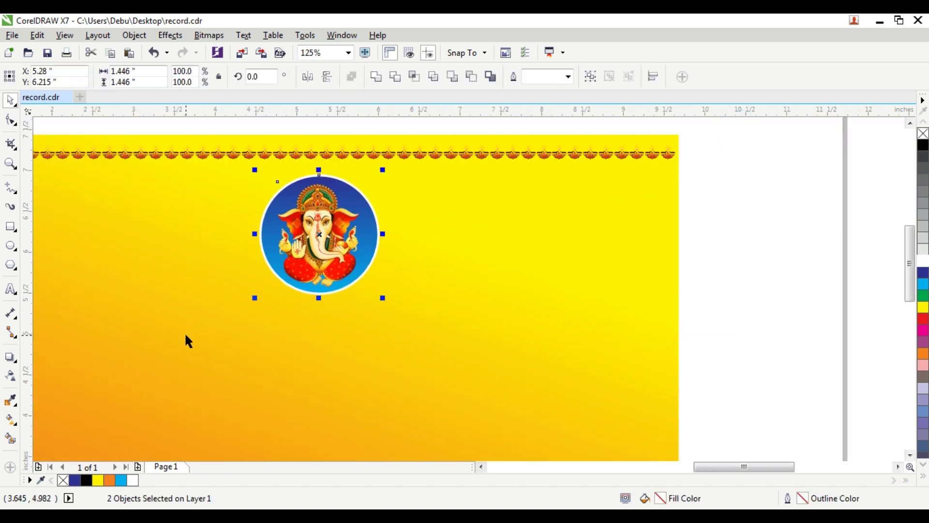
key("Down")
scroll(266, 288, "down", 2)
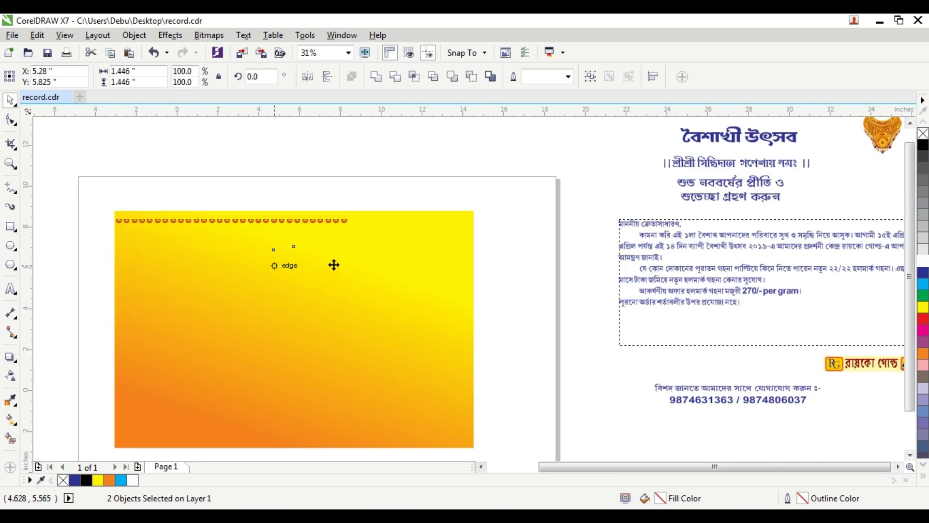
left_click(575, 140)
Move the "||শ্রীশ্রী সিদ্ধিদাতা গণেশায় নমঃ||" text onto the flyer, across the upper edge of the Ganesha circle.
left_click_drag(486, 218, 276, 263)
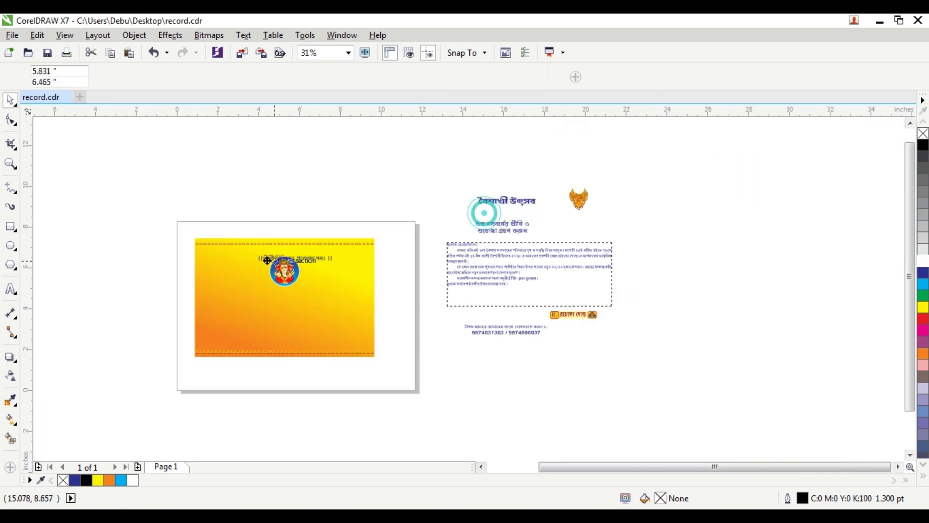
scroll(293, 262, "up", 1)
scroll(293, 261, "up", 1)
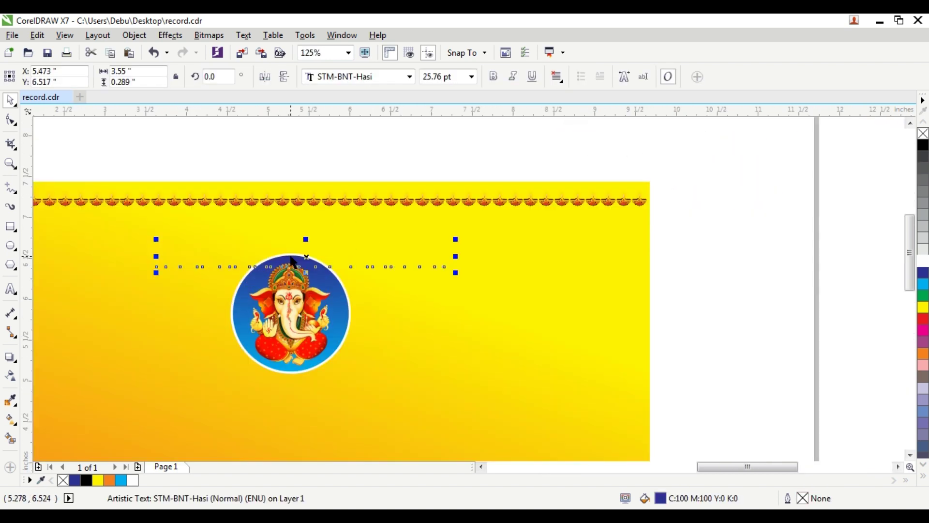
left_click_drag(358, 253, 332, 256)
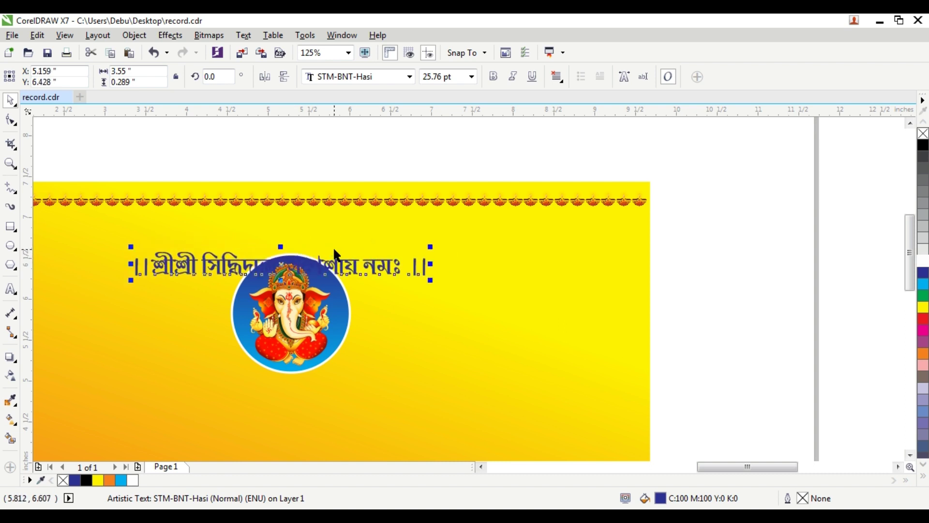
Apply a single-arc envelope to the Ganesha invocation text and bend it upward into an arch over the circle.
left_click(10, 358)
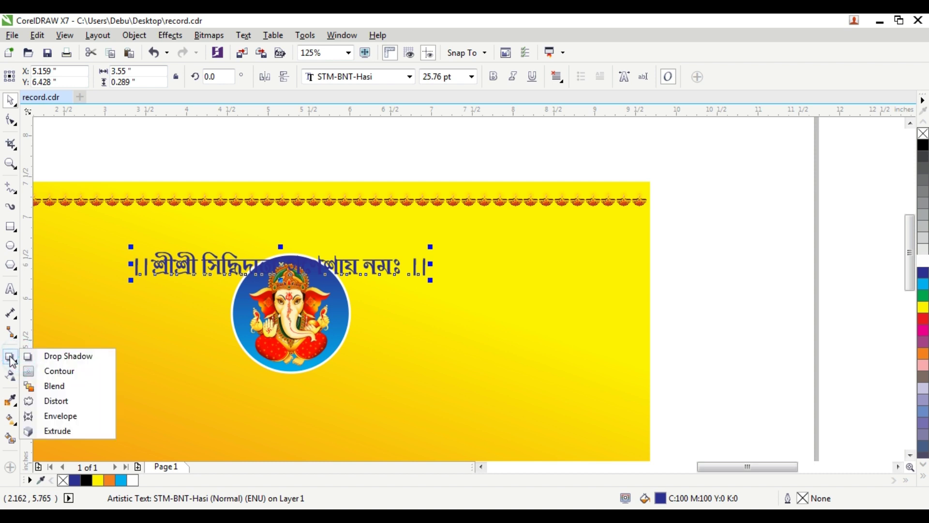
left_click(63, 417)
left_click(63, 416)
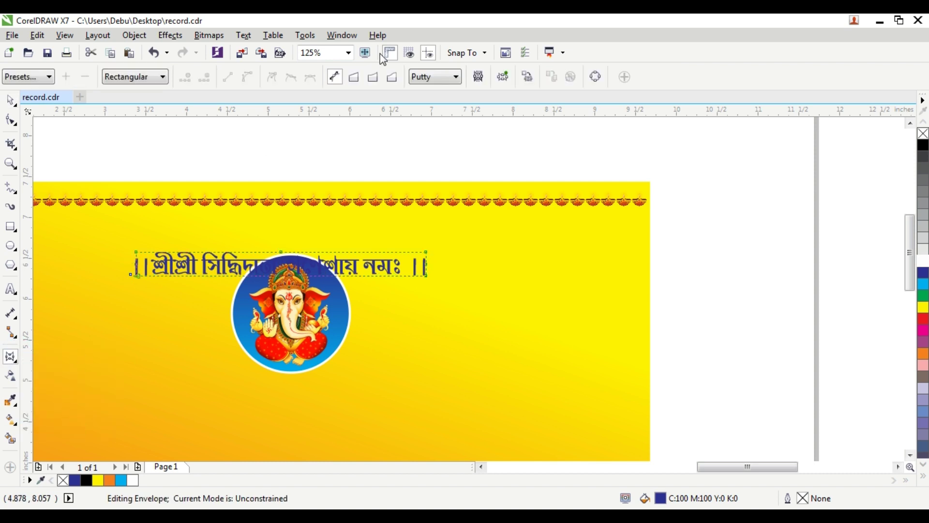
left_click(373, 79)
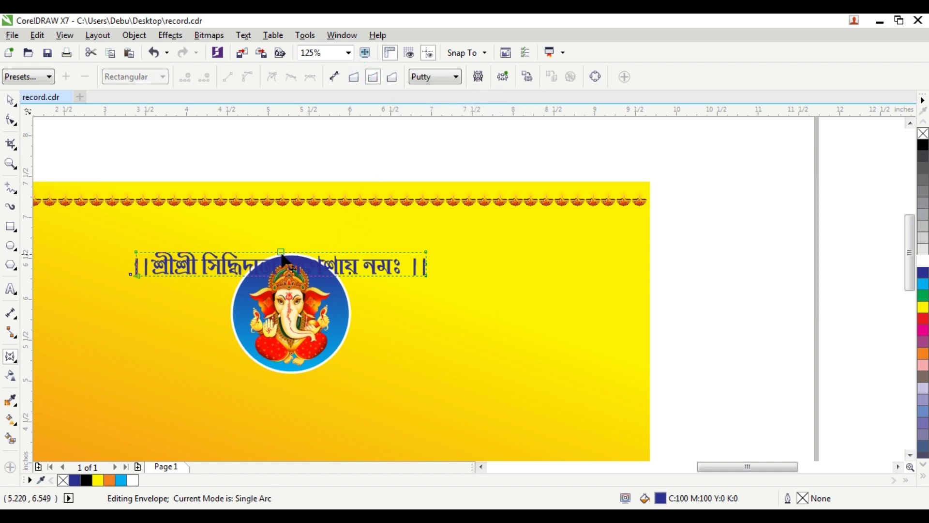
left_click_drag(282, 253, 287, 216)
left_click(16, 104)
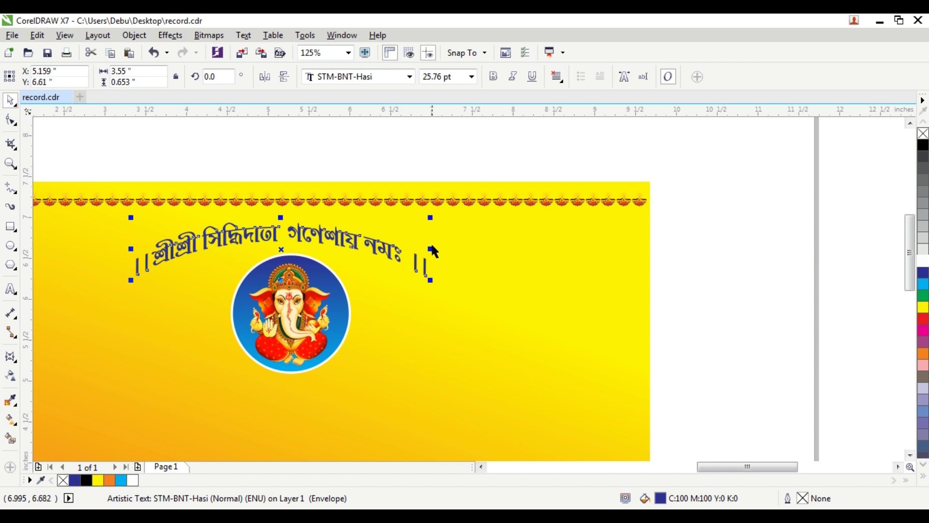
Narrow the arched text to about 3.35" wide and position it closely over the Ganesha circle, at about X 5.234", Y 6.535".
left_click_drag(430, 249, 422, 250)
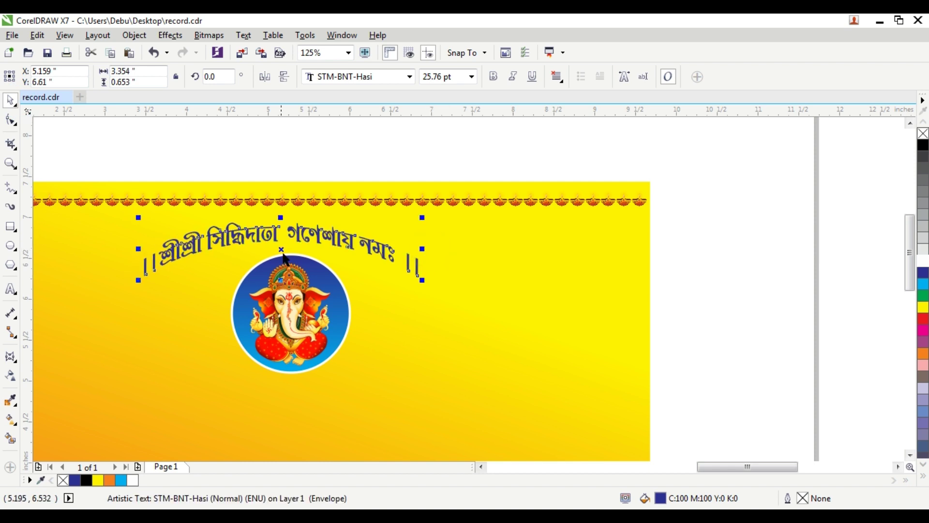
left_click_drag(329, 233, 335, 240)
scroll(350, 233, "down", 1)
scroll(295, 237, "up", 1)
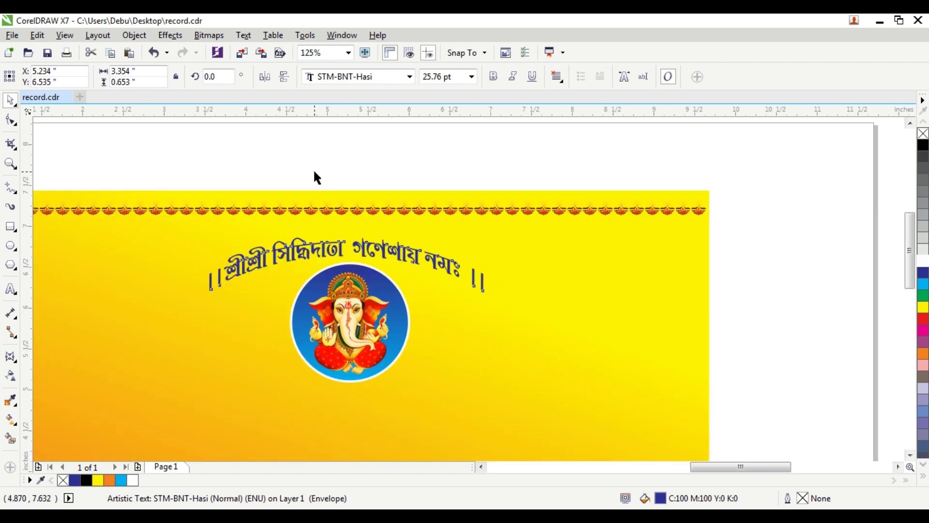
Centre the arched text, Ganesha image and circle together on the flyer at X 5.28" and nudge them up to Y 6.102".
left_click(315, 171)
left_click_drag(150, 168, 538, 409)
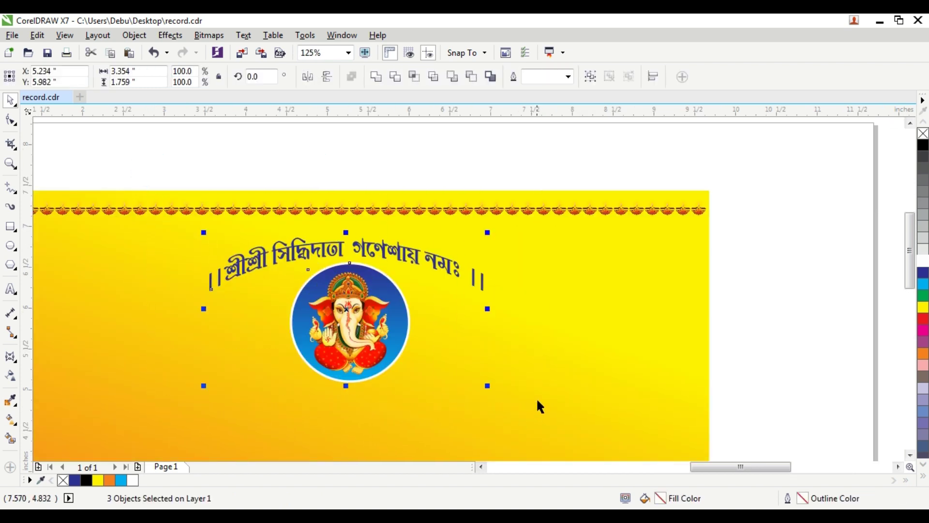
left_click_drag(796, 430, 137, 233)
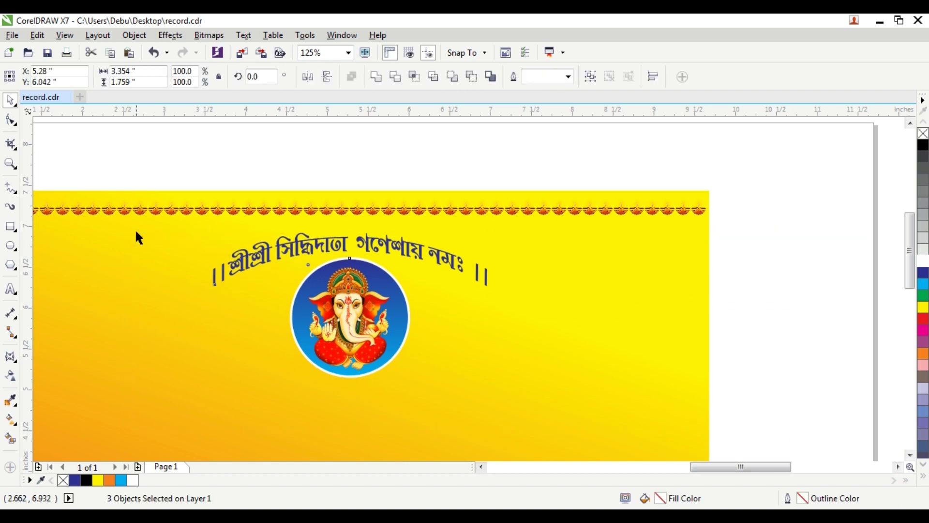
left_click(344, 163)
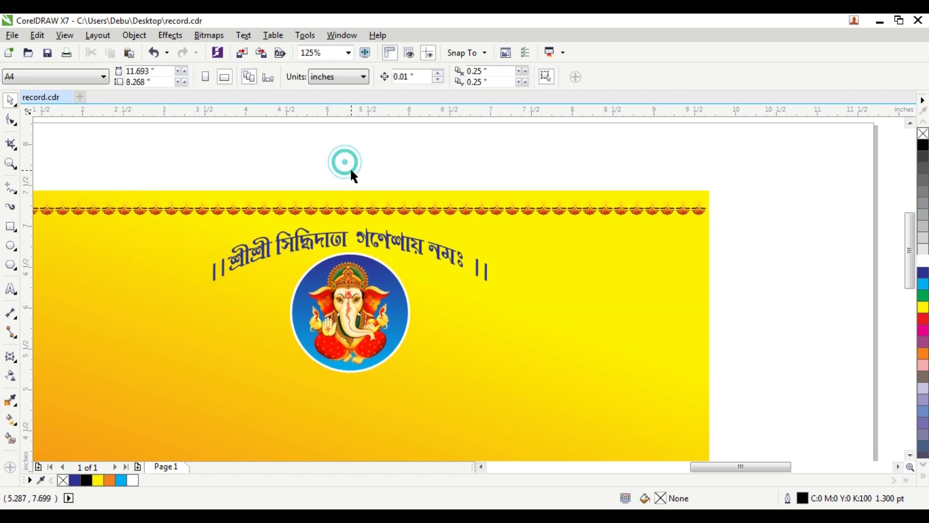
Draw a full-width rectangle about 8.8" by 1.017" across the Ganesha circle, filled dark blue with no outline.
scroll(351, 169, "down", 5)
scroll(387, 191, "up", 5)
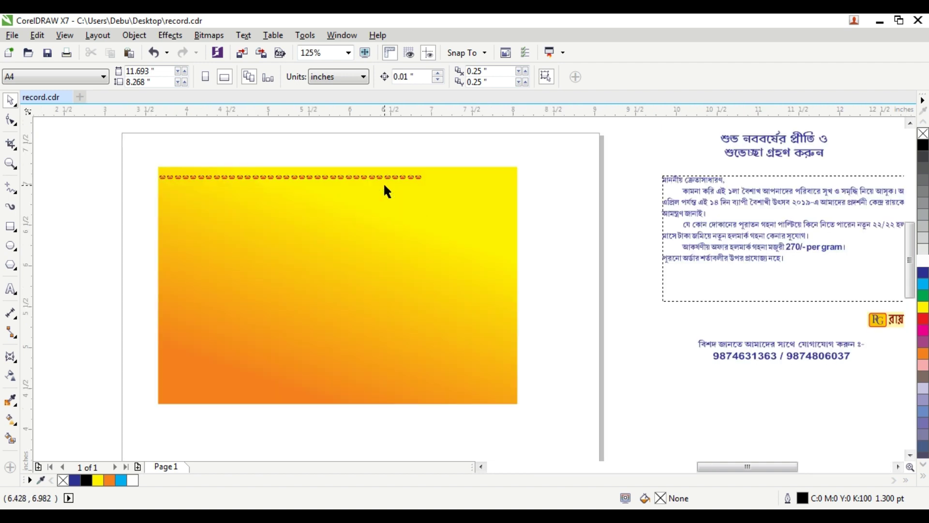
left_click(15, 228)
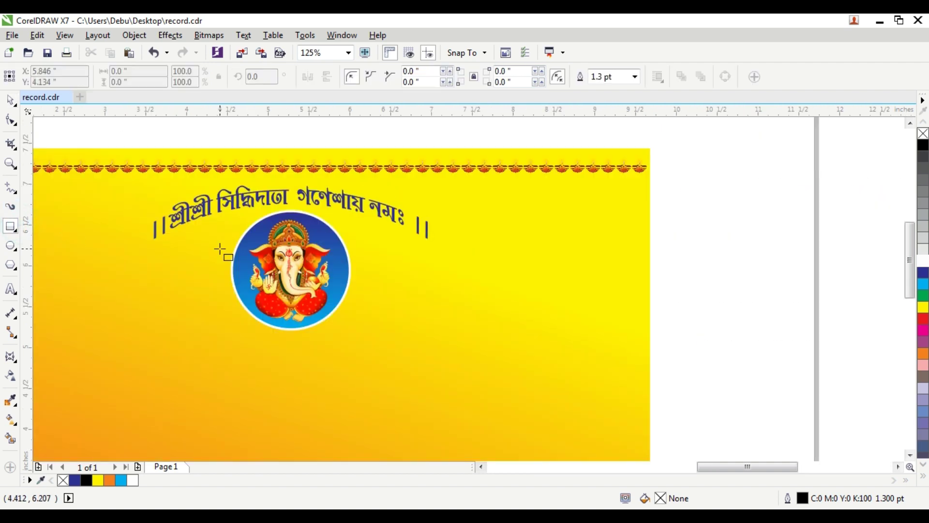
scroll(135, 262, "down", 2)
left_click_drag(75, 244, 434, 287)
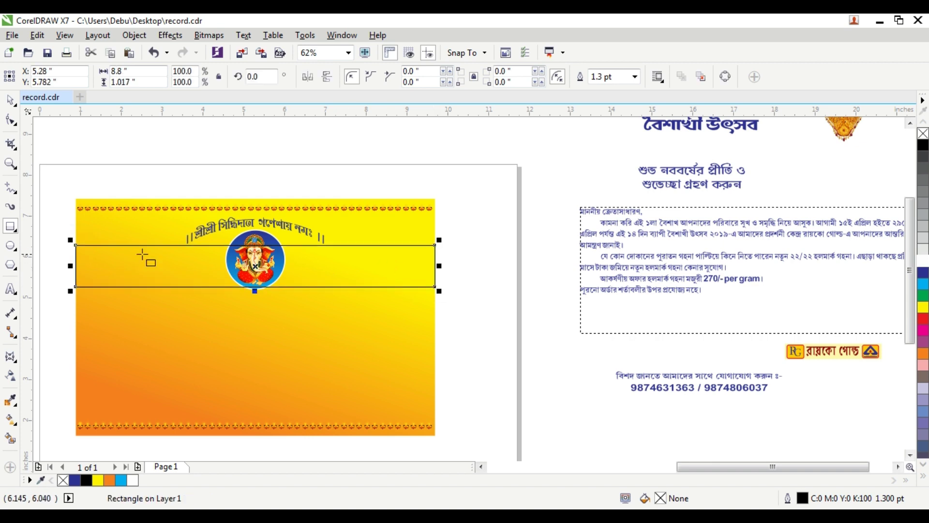
left_click(9, 100)
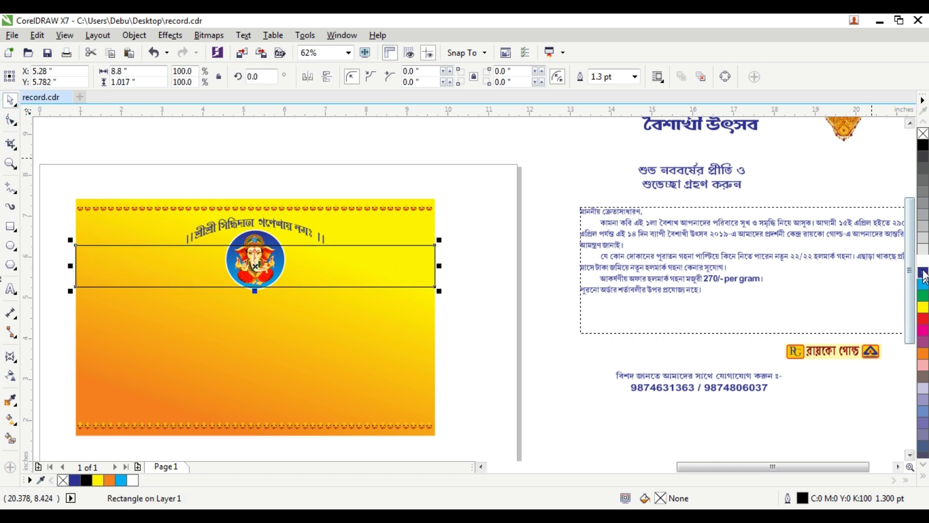
left_click(923, 273)
right_click(923, 134)
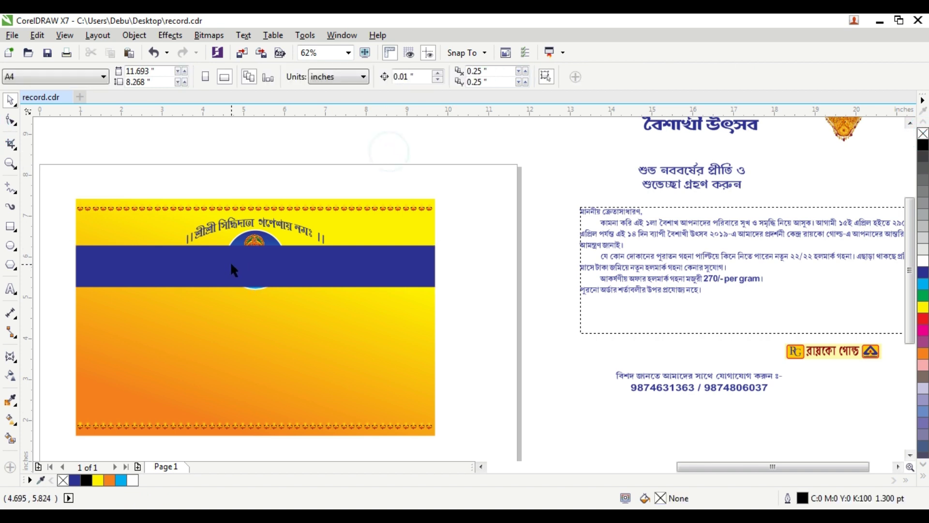
Give the blue band a horizontal linear fountain fill with dark blue ends and a cyan node at 49%.
scroll(231, 260, "up", 2)
scroll(233, 265, "down", 2)
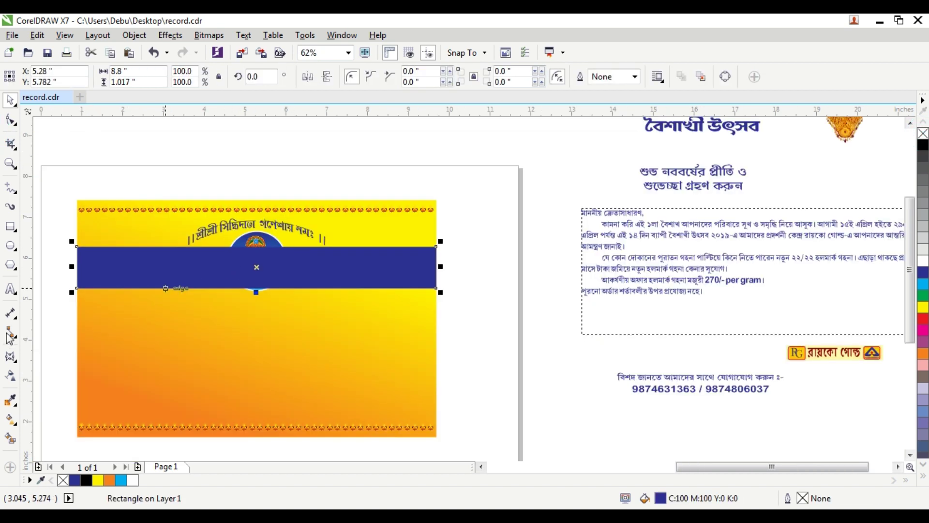
left_click(11, 422)
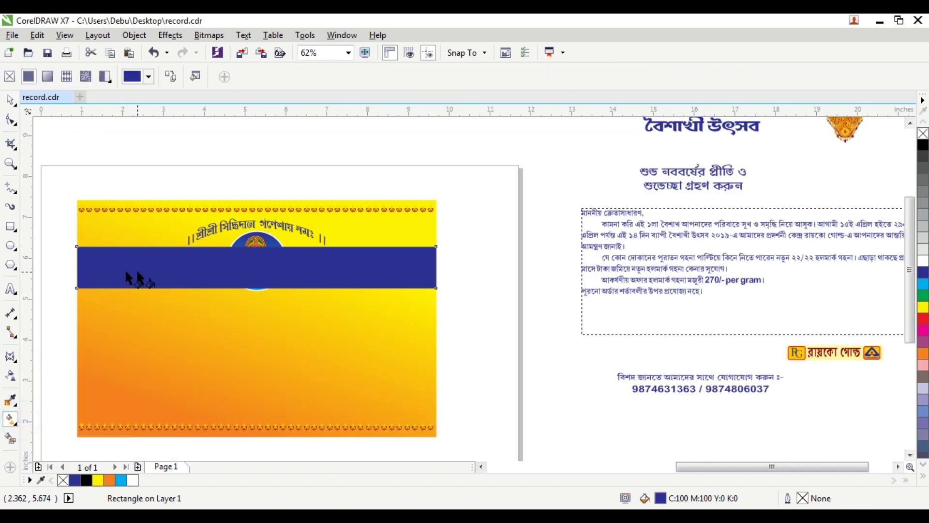
left_click_drag(77, 261, 436, 266)
left_click(922, 272)
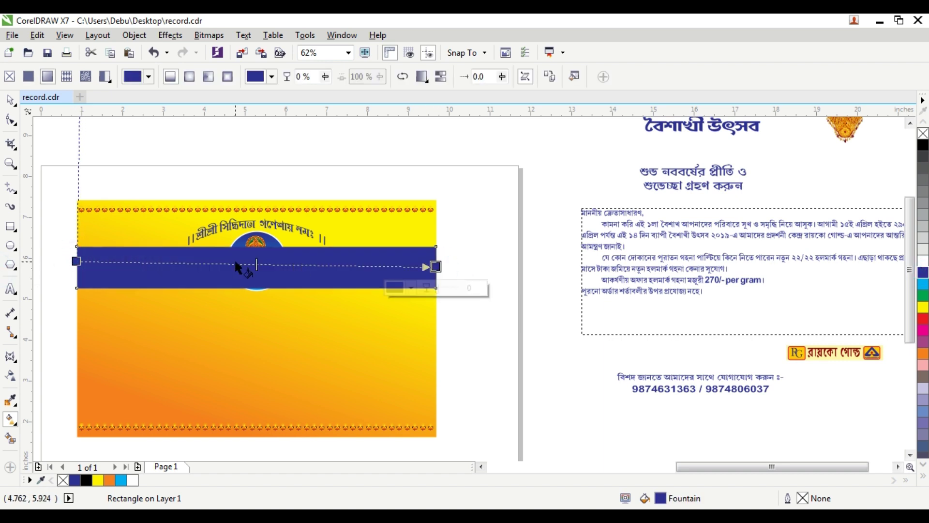
scroll(234, 259, "up", 4)
scroll(288, 269, "up", 1)
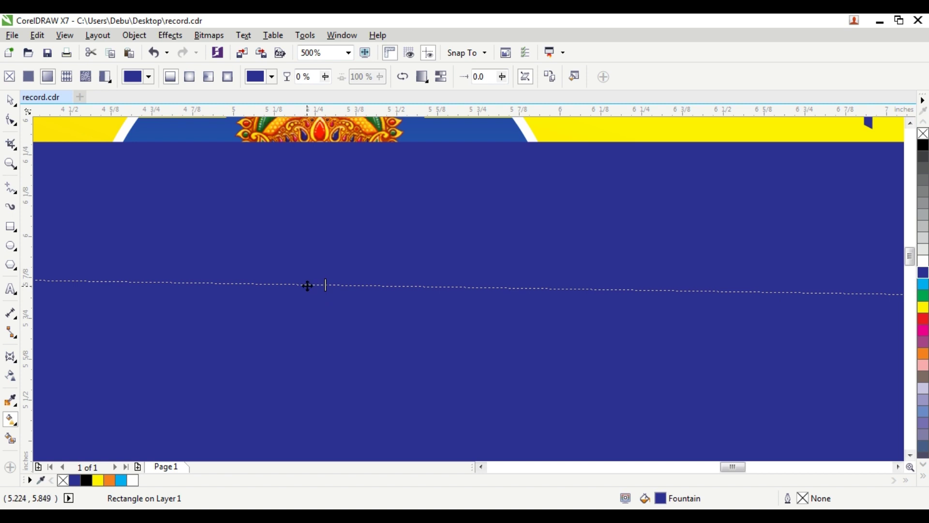
double_click(307, 285)
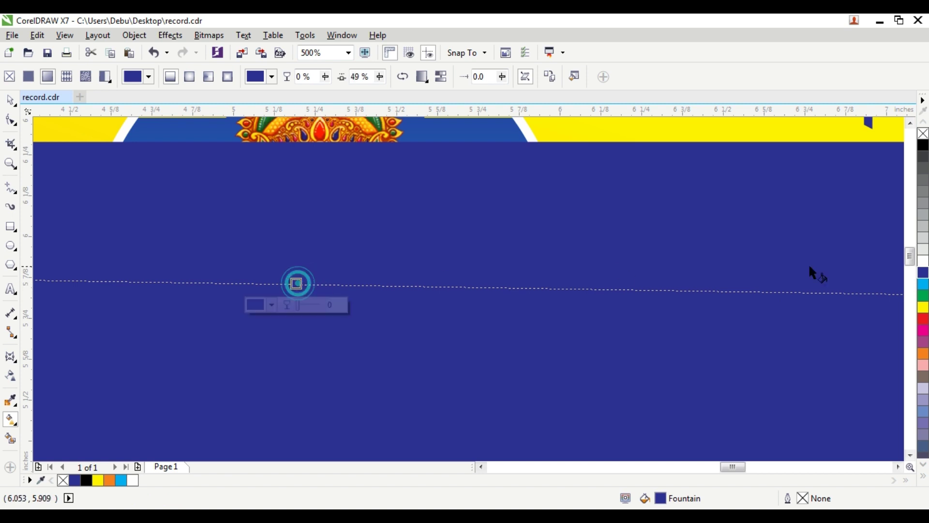
left_click(923, 285)
scroll(452, 271, "down", 2)
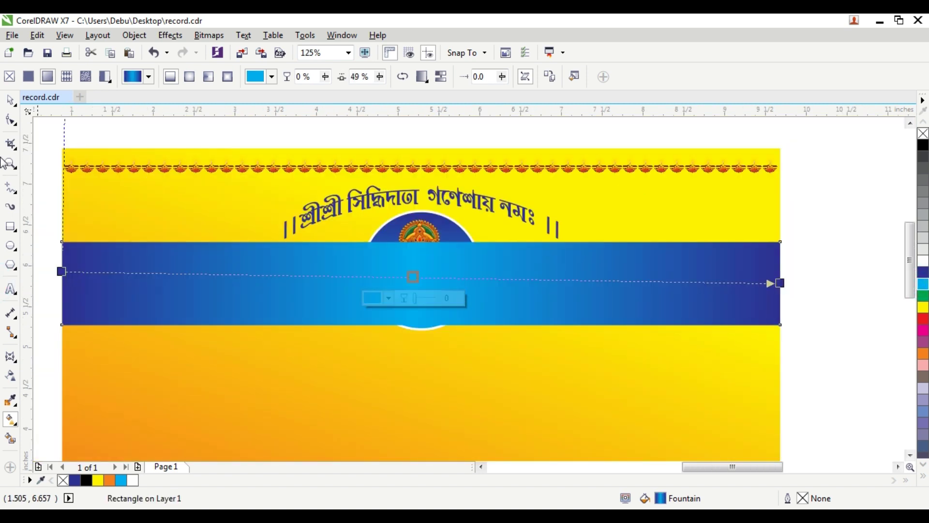
Bring the arched text, Ganesha image and circle together to the front of the blue gradient band.
left_click(10, 102)
left_click_drag(223, 130, 624, 354)
key("shift+Page_Up")
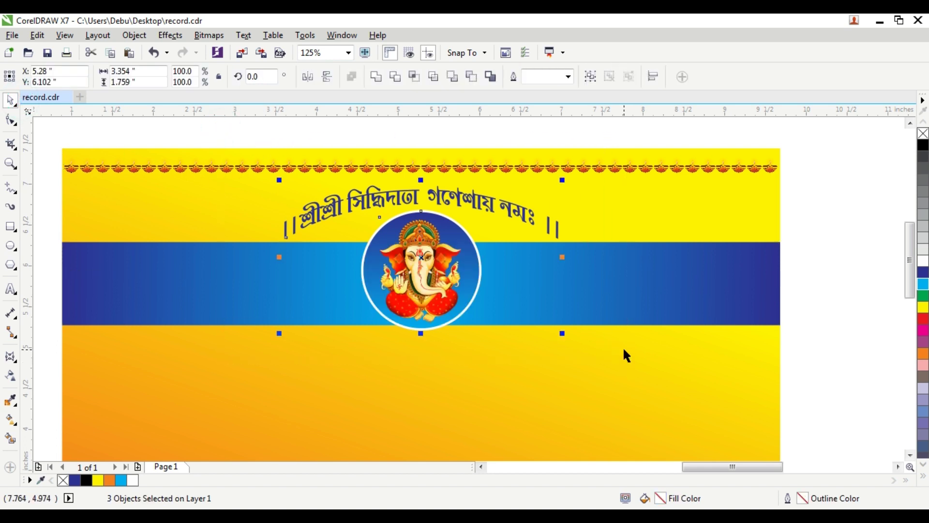
left_click(619, 126)
Nudge the blue gradient band up to Y 5.932", behind the middle of the Ganesha circle.
left_click(679, 271)
key("Up")
key("Up")
key("Up")
key("Up")
key("Up")
key("Up")
key("Up")
key("Up")
key("Up")
key("Up")
key("Up")
key("Up")
key("Up")
key("Up")
key("Up")
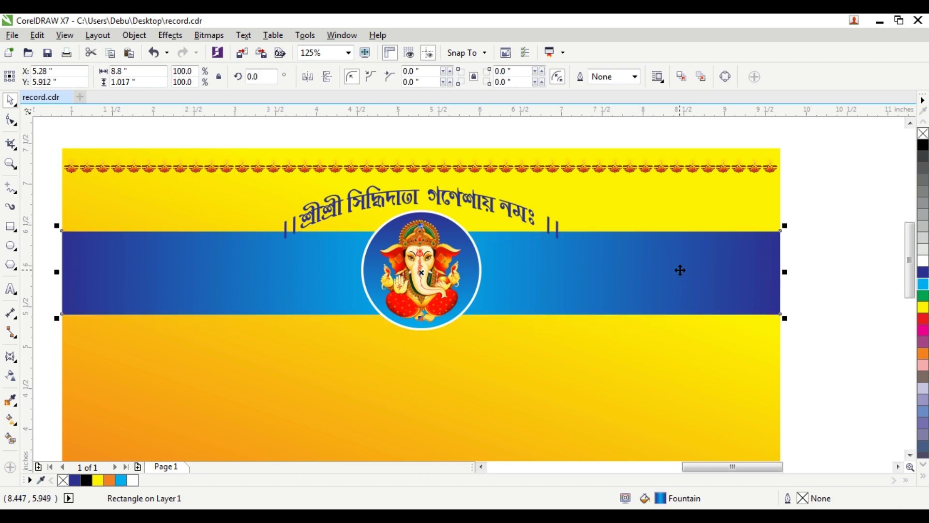
Apply a single-arc envelope to the blue band and pinch its upper and lower edges symmetrically inward at the Ganesha circle.
left_click(10, 357)
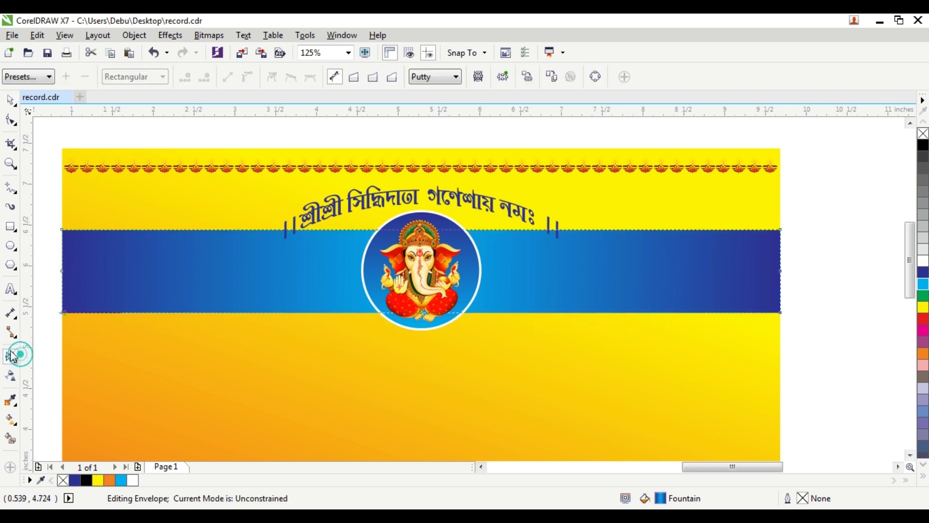
left_click(373, 78)
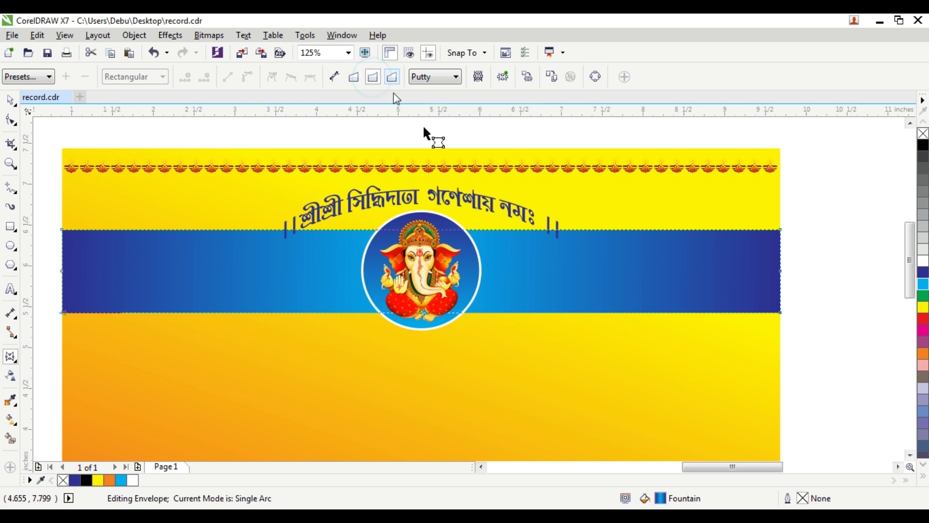
scroll(428, 237, "up", 2)
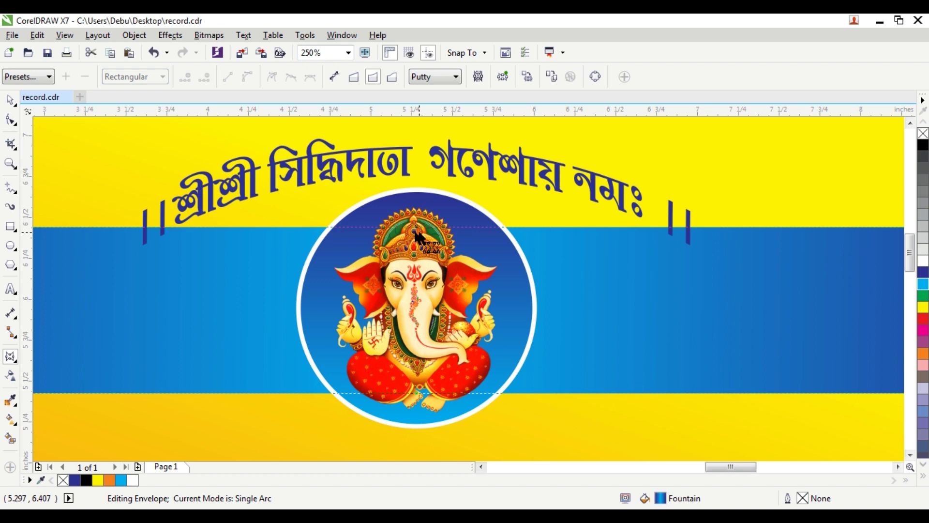
left_click_drag(416, 229, 415, 258)
scroll(723, 242, "down", 4)
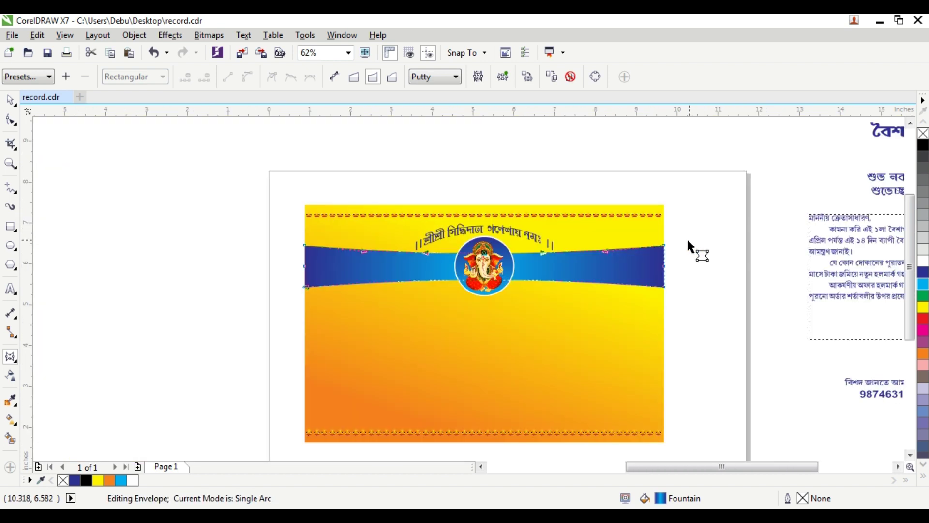
Flare the band's right end by stretching its upper and lower envelope corners symmetrically outward.
scroll(675, 242, "up", 2)
left_click_drag(673, 237, 670, 207)
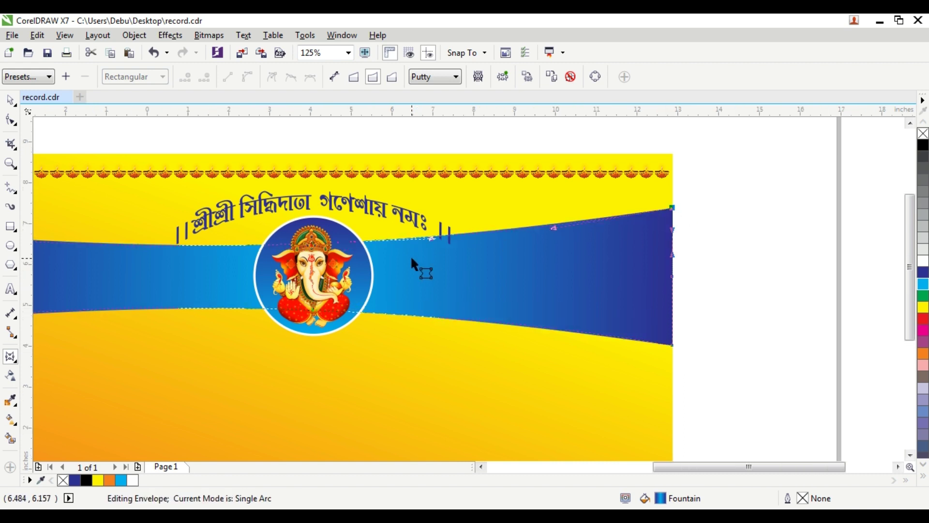
scroll(245, 265, "down", 2)
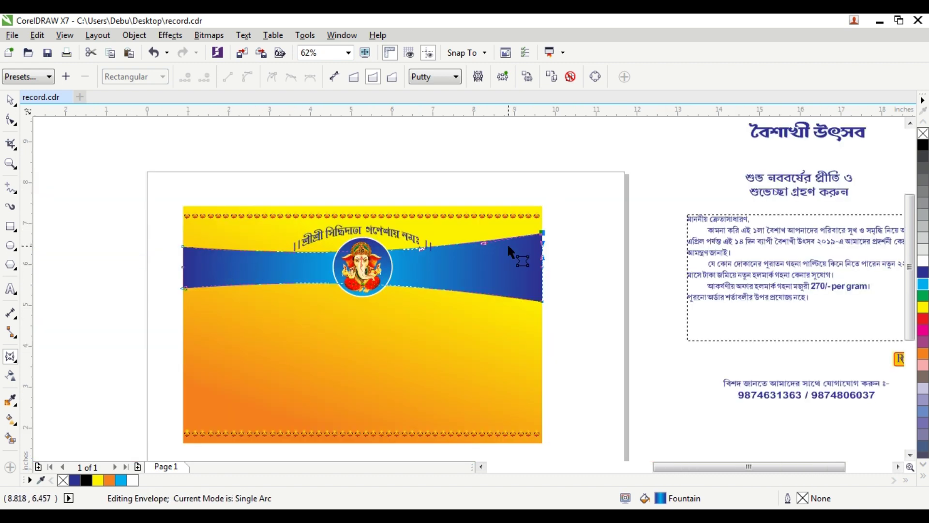
Place a horizontal guideline at the band's upper right corner, Y 6.774", and flare the left end symmetrically up to it.
scroll(507, 243, "up", 4)
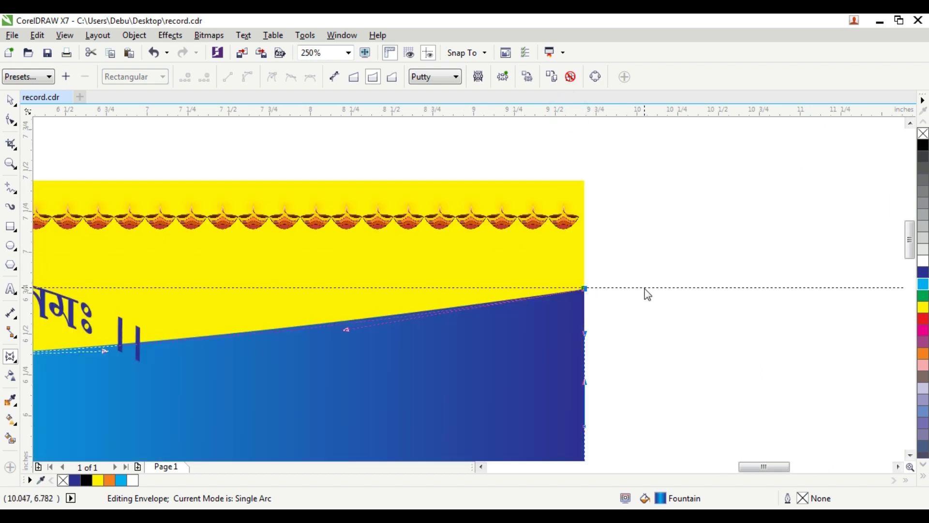
scroll(318, 286, "down", 4)
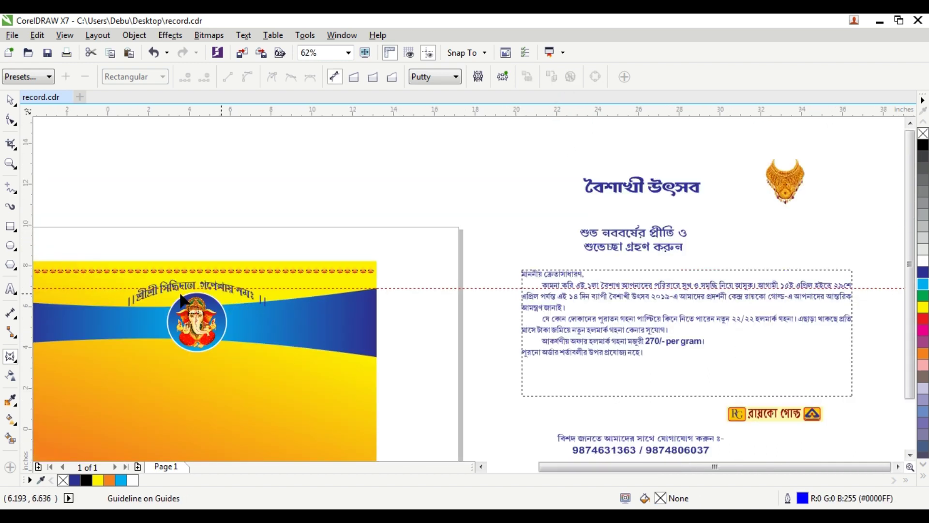
scroll(130, 312, "up", 2)
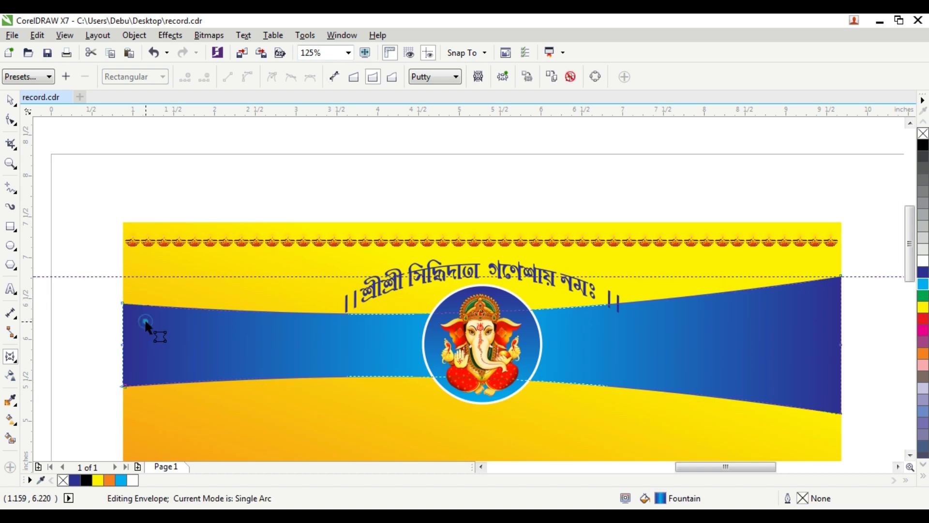
left_click_drag(122, 305, 127, 275)
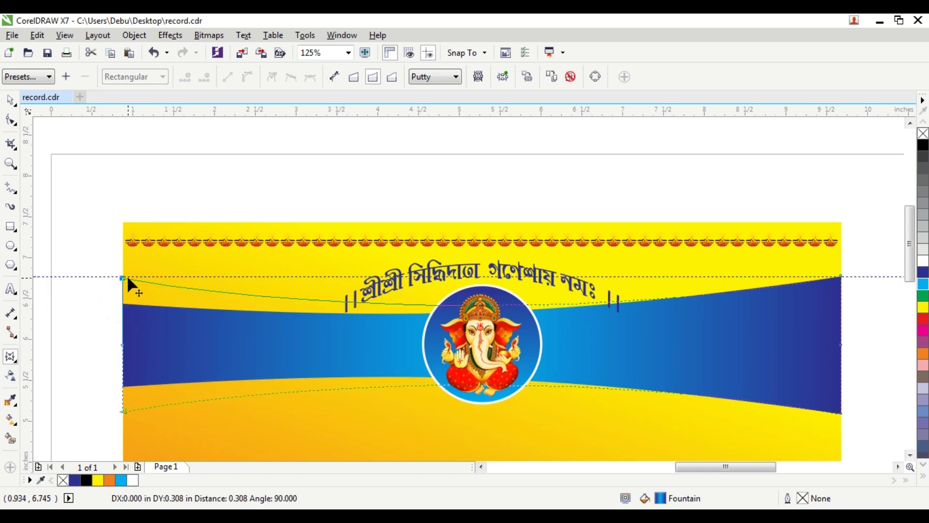
Finish the envelope editing and delete the horizontal guideline.
left_click(10, 100)
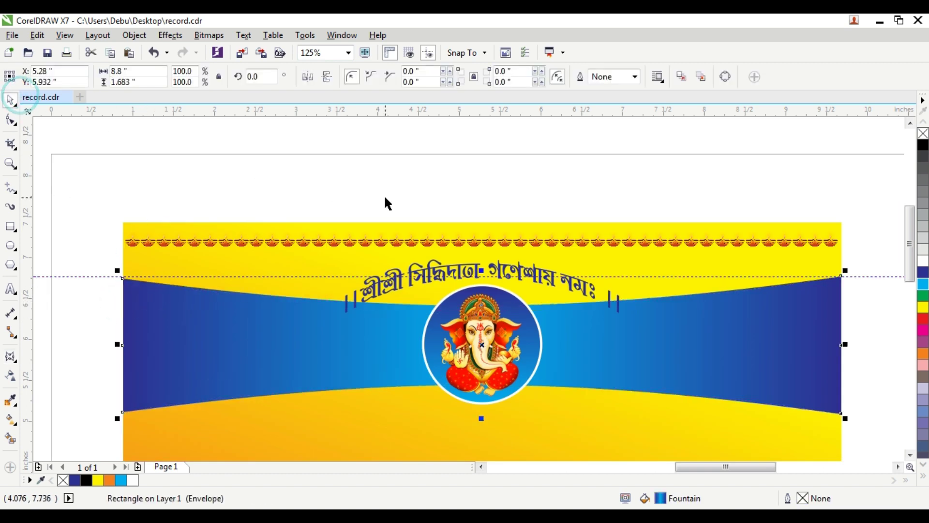
left_click(385, 198)
left_click(503, 189)
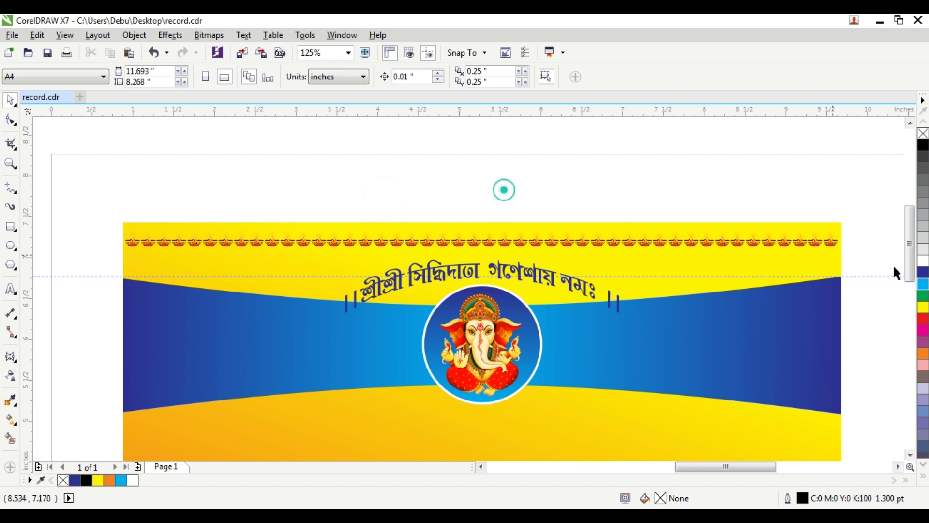
right_click(872, 277)
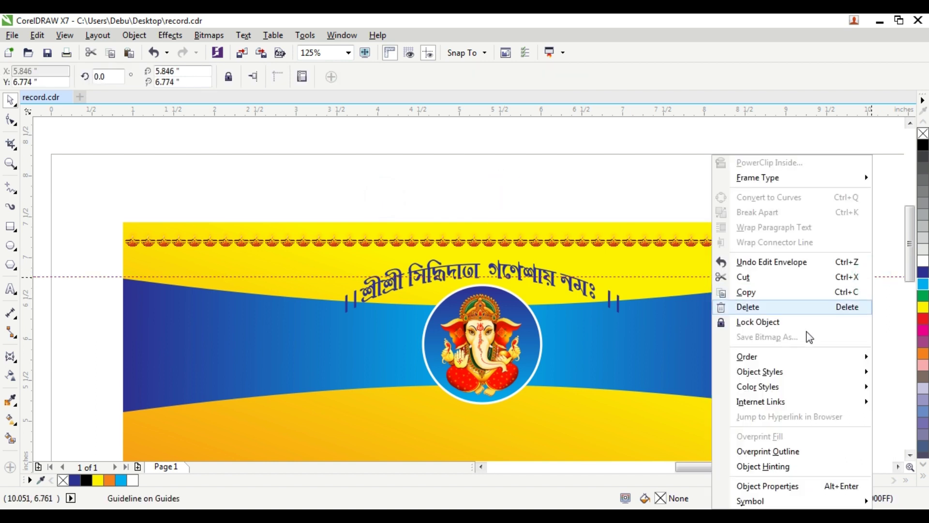
left_click(751, 306)
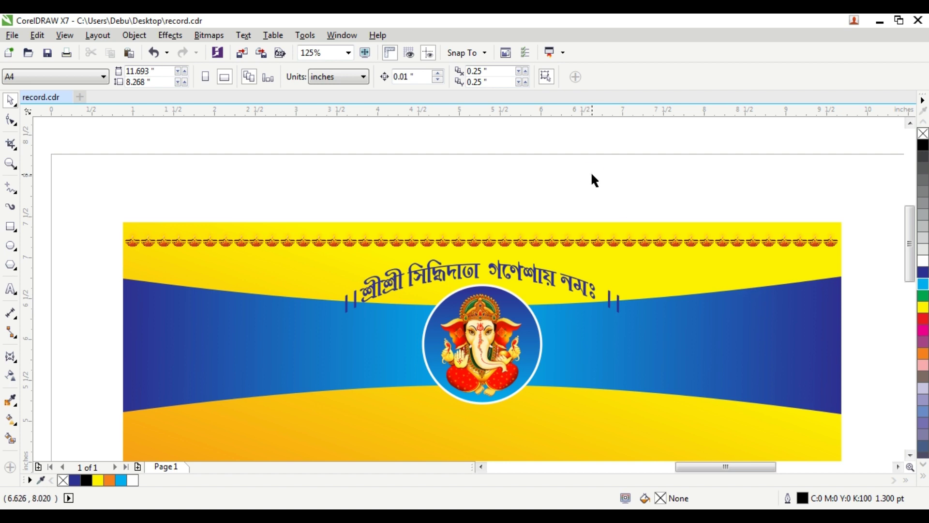
Give the curved blue band a white outline 3 pt wide.
left_click(642, 349)
scroll(381, 310, "up", 3)
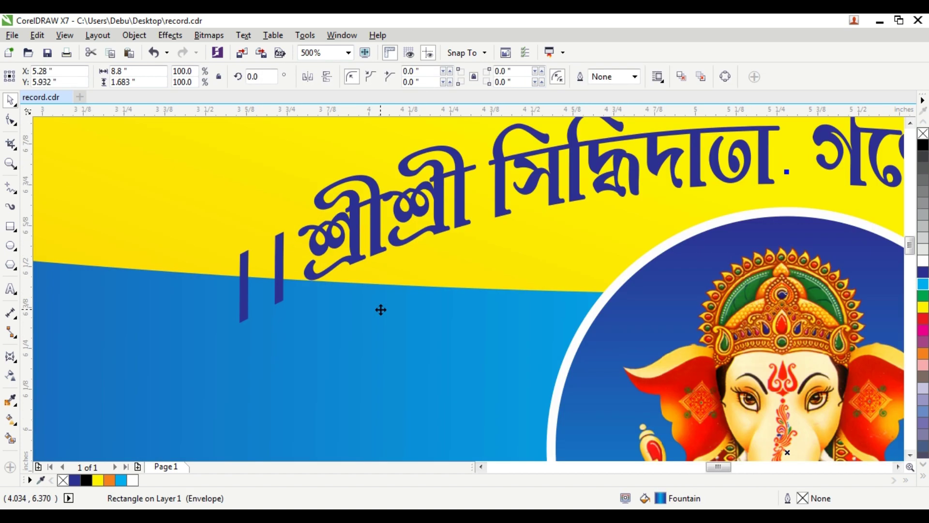
right_click(923, 262)
key("F12")
type("3")
key("Return")
scroll(520, 285, "down", 4)
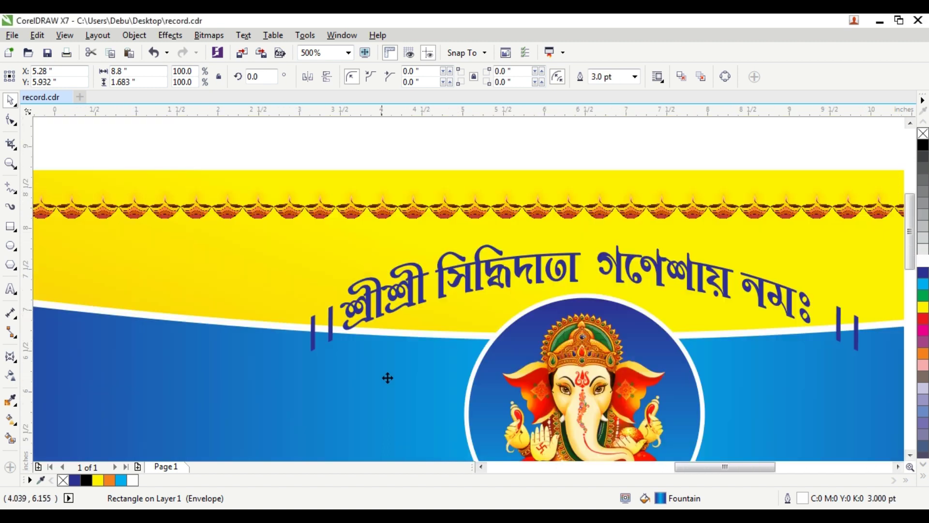
Widen the curved blue band symmetrically about its centre to about 9.06", past both side edges of the flyer.
left_click(459, 278)
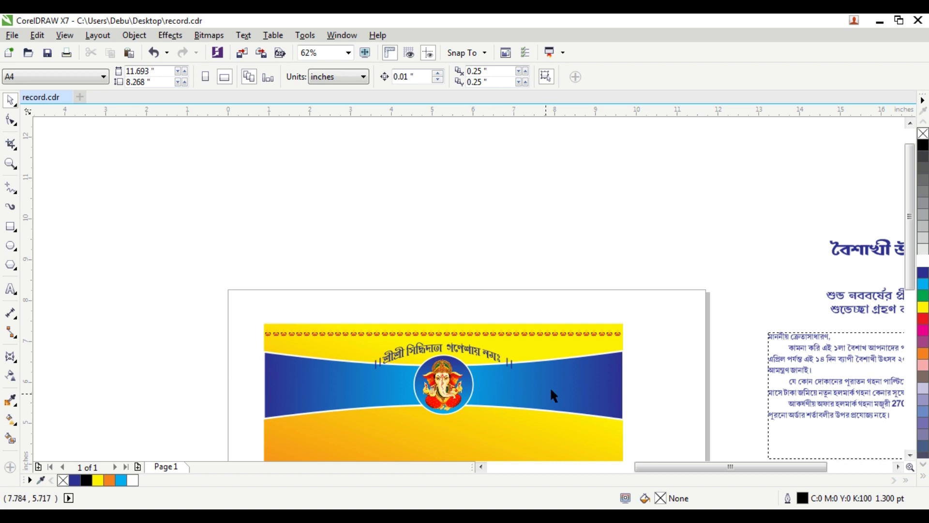
scroll(488, 406, "up", 1)
left_click(523, 374)
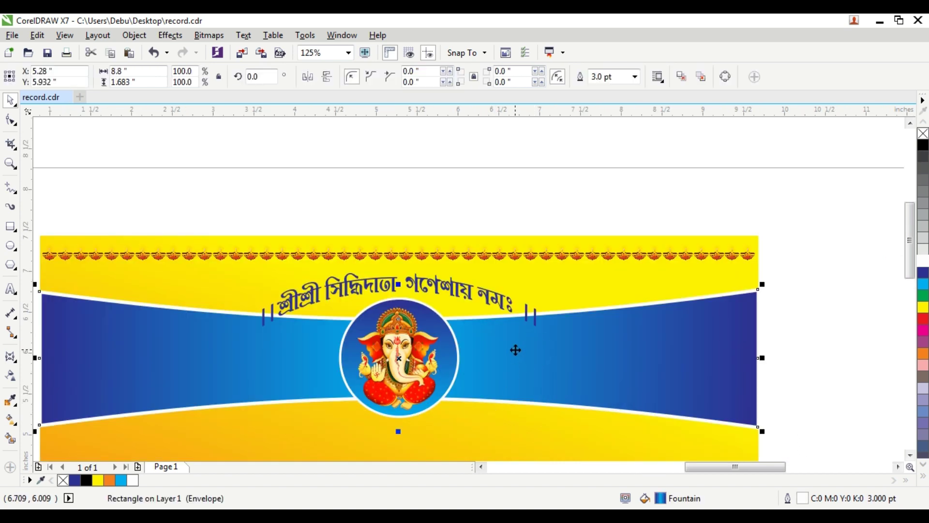
left_click_drag(763, 359, 773, 358)
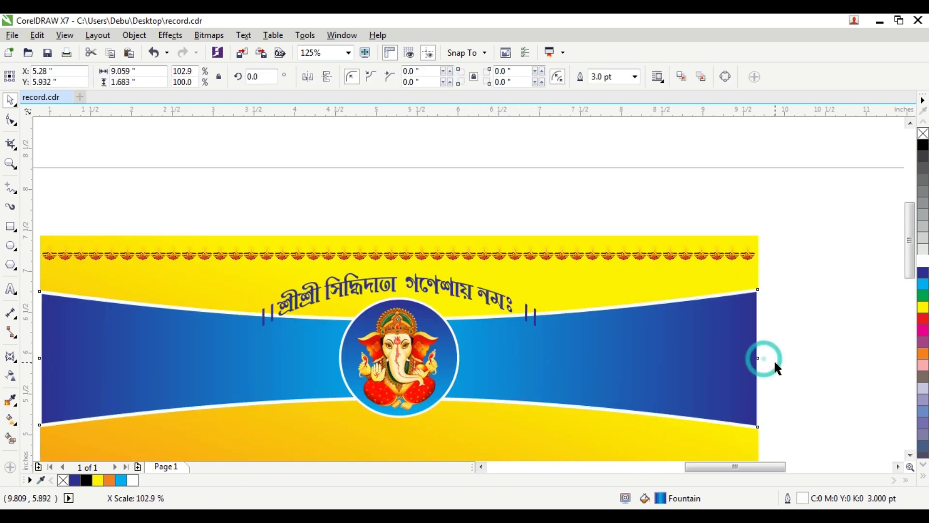
PowerClip the curved blue band inside the flyer's yellow-orange background frame.
left_click(135, 35)
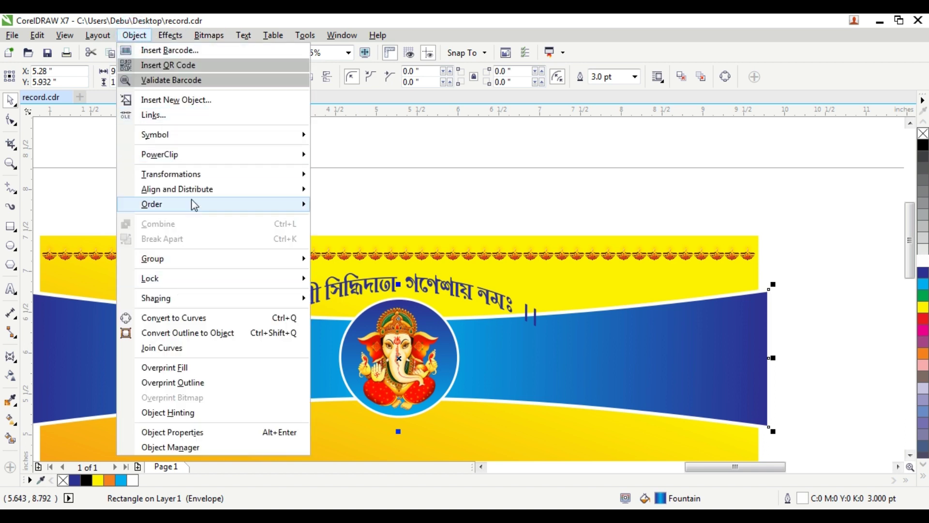
mouse_move(191, 160)
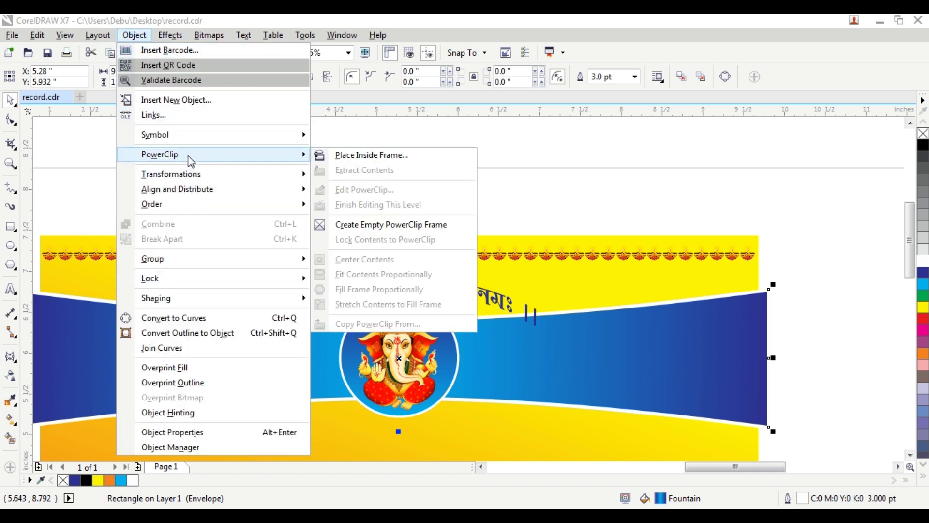
left_click(362, 161)
left_click(285, 417)
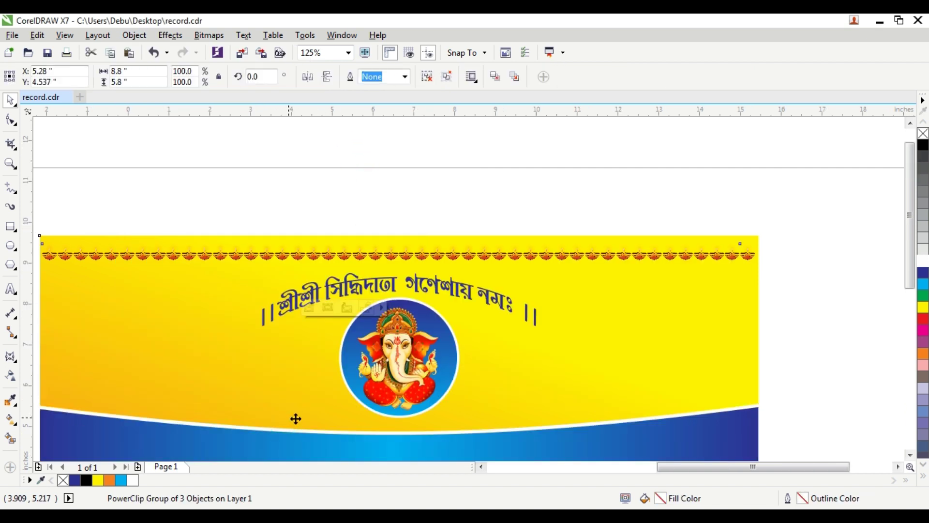
scroll(296, 419, "down", 2)
scroll(298, 431, "up", 2)
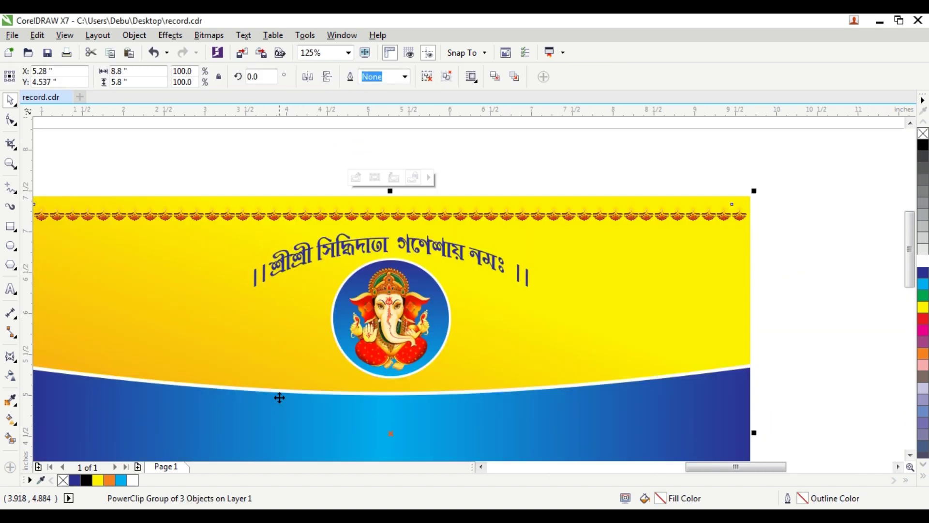
Edit the PowerClip contents, move the blue band up behind the Ganesha emblem, and finish editing the clip.
double_click(501, 433)
left_click_drag(498, 427, 500, 320)
scroll(472, 324, "down", 1)
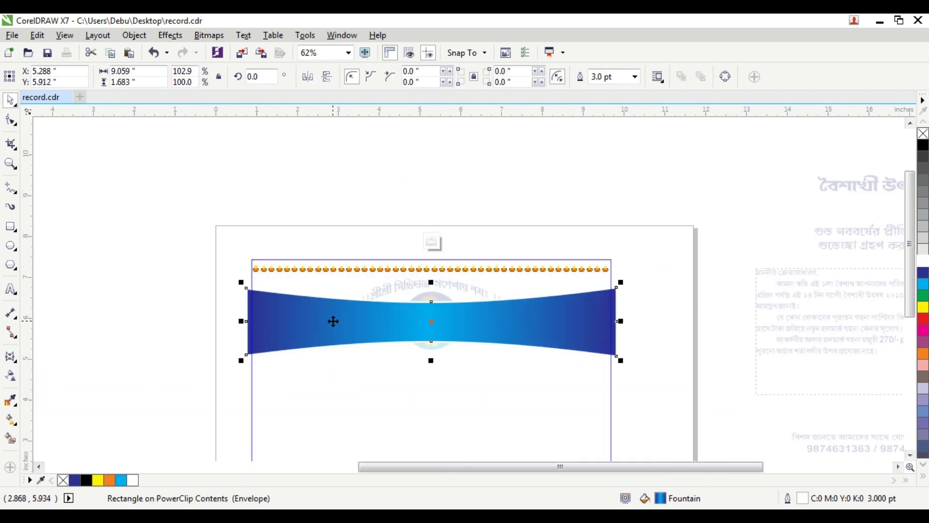
left_click(432, 242)
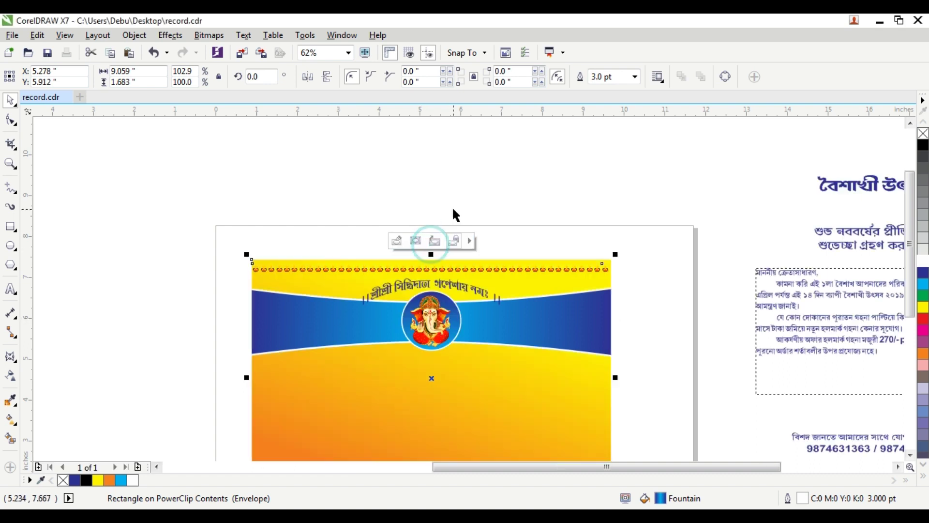
left_click(493, 195)
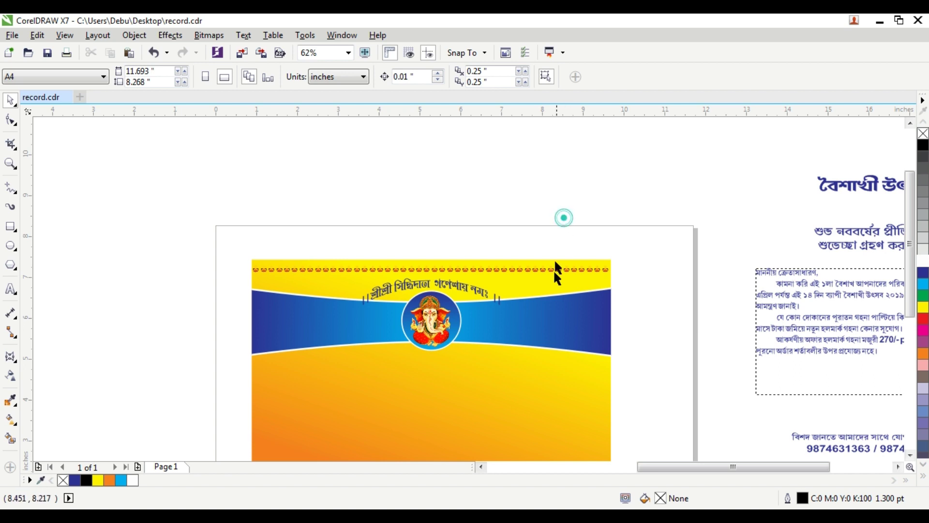
Lower the middle of the bottom arc slightly in the arched invocation text's envelope.
scroll(444, 292, "up", 2)
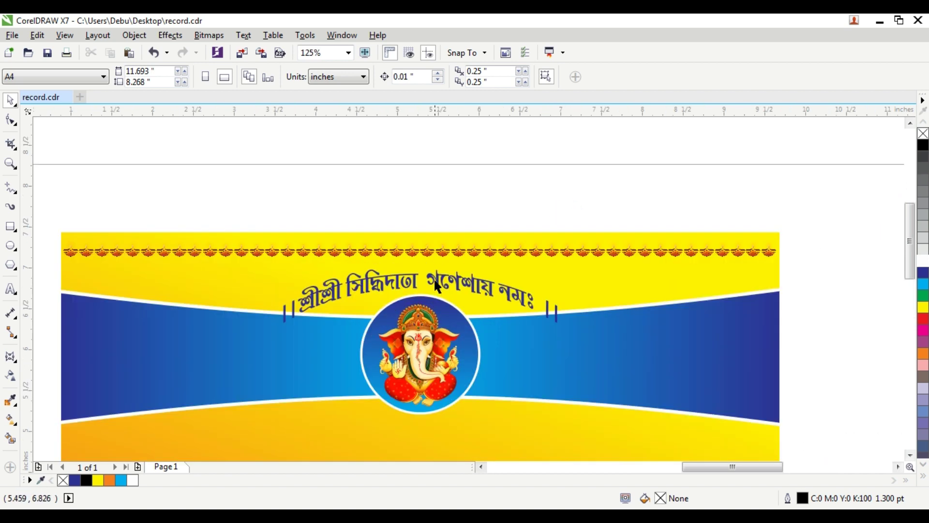
left_click(435, 282)
left_click(15, 360)
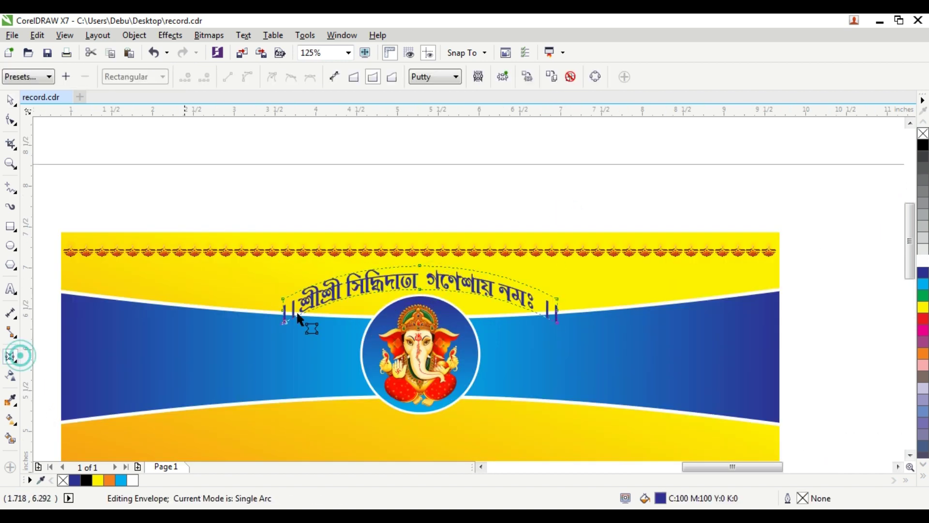
left_click_drag(420, 290, 420, 293)
left_click(11, 101)
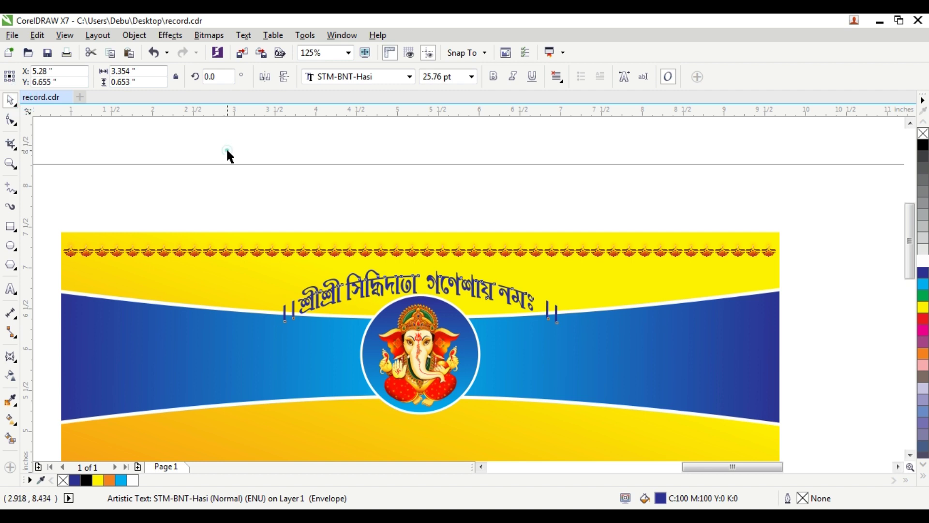
left_click(226, 147)
Inside the PowerClip, pinch the middle of the blue band's envelope symmetrically by about 0.225" per edge, and finish editing the clip.
left_click(567, 364)
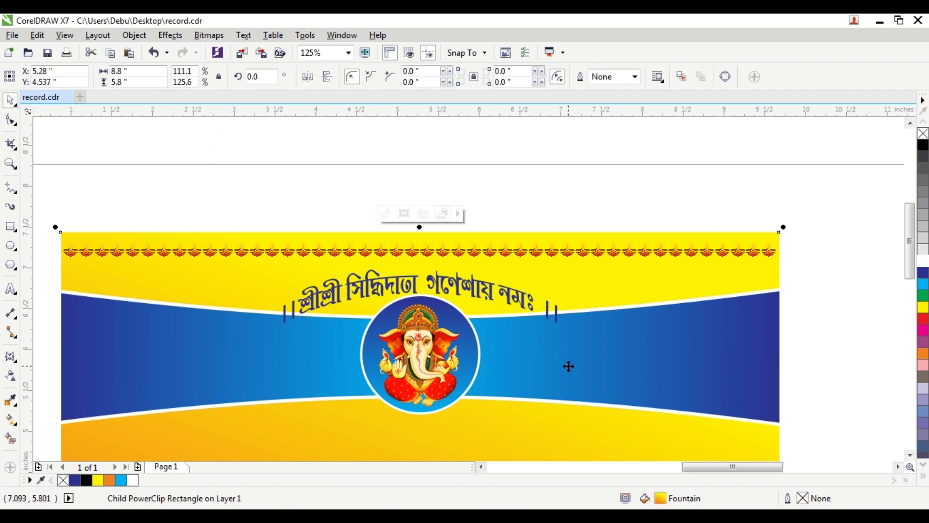
left_click(568, 363)
left_click(633, 361, "ctrl")
left_click(502, 357)
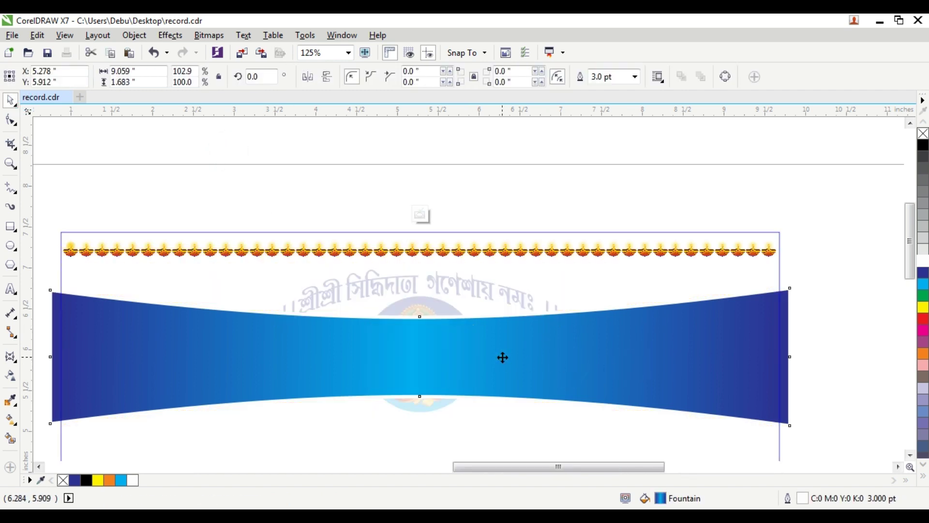
left_click(11, 357)
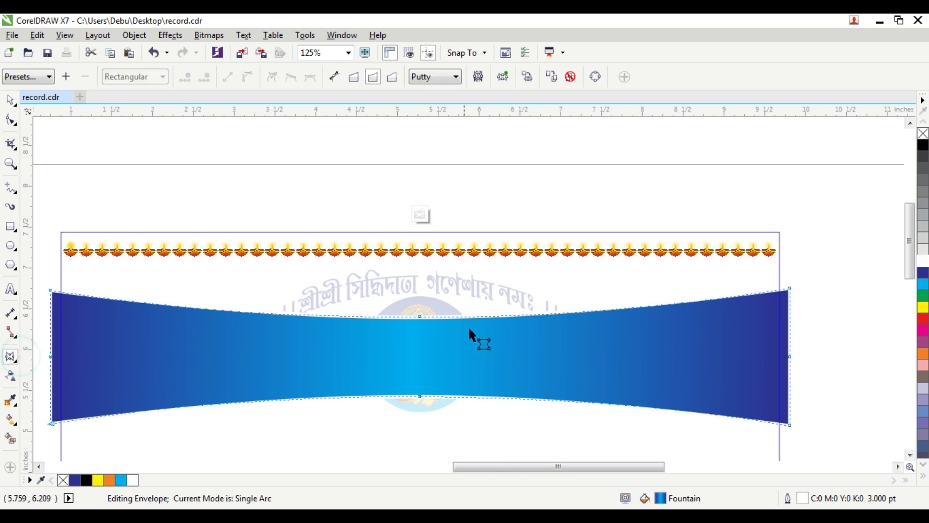
left_click(419, 316)
left_click_drag(420, 314, 419, 332)
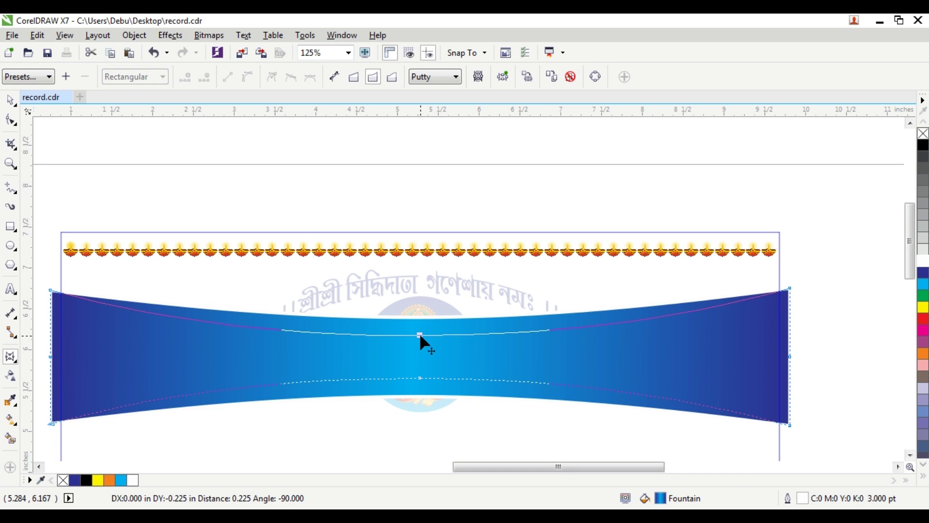
left_click(10, 101)
left_click(418, 213)
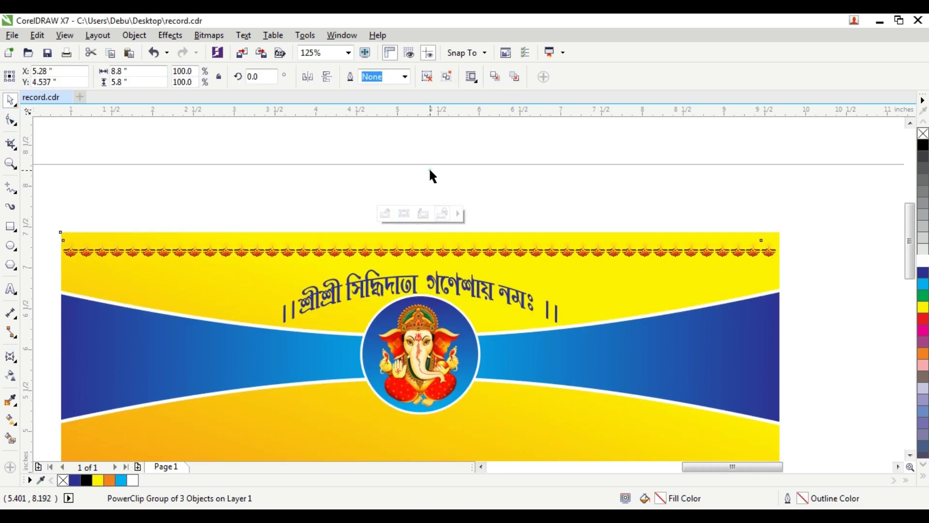
left_click(430, 169)
Place the বৈশাখী উৎসব heading on the band to the left of the Ganesha emblem and fill it with yellow.
key("F3")
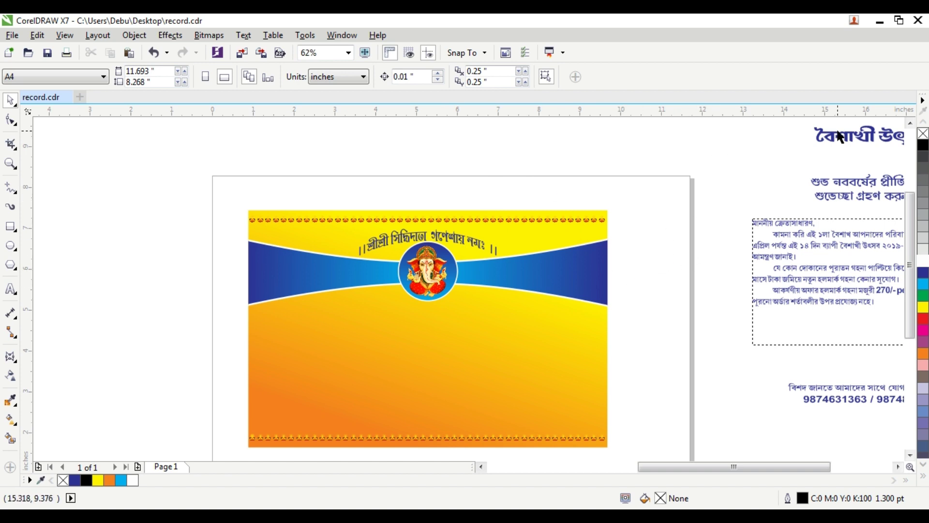
left_click_drag(844, 141, 316, 267)
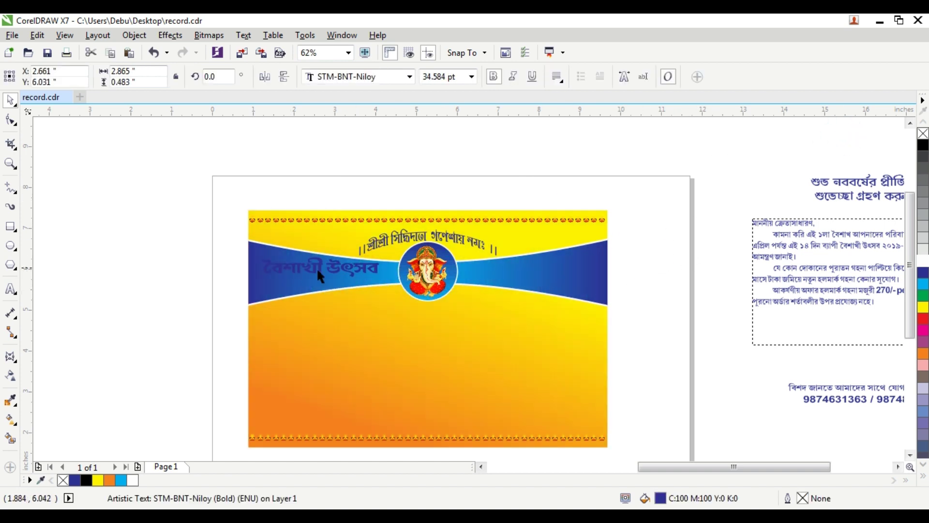
scroll(322, 272, "up", 2)
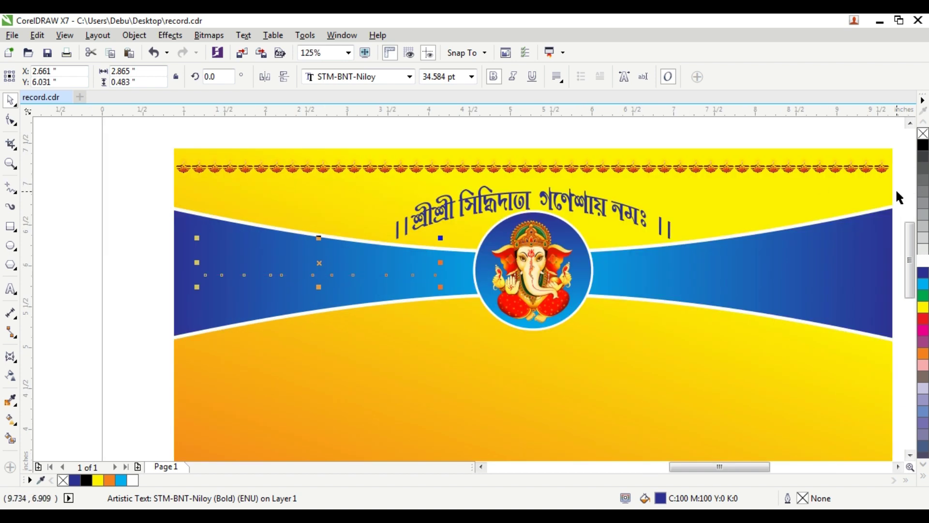
left_click(923, 296)
mouse_move(323, 264)
left_mouse_down()
mouse_move(334, 266)
mouse_move(438, 119)
mouse_move(328, 271)
left_mouse_up()
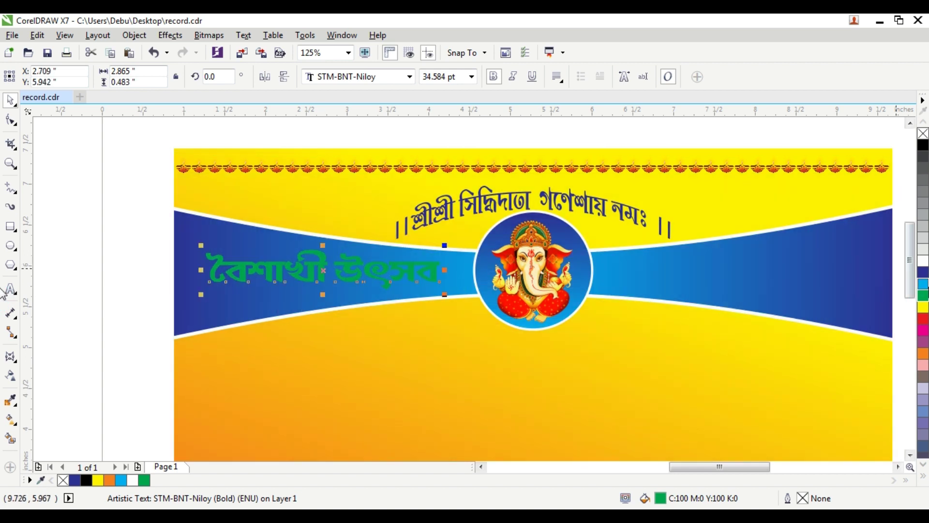
left_click(923, 309)
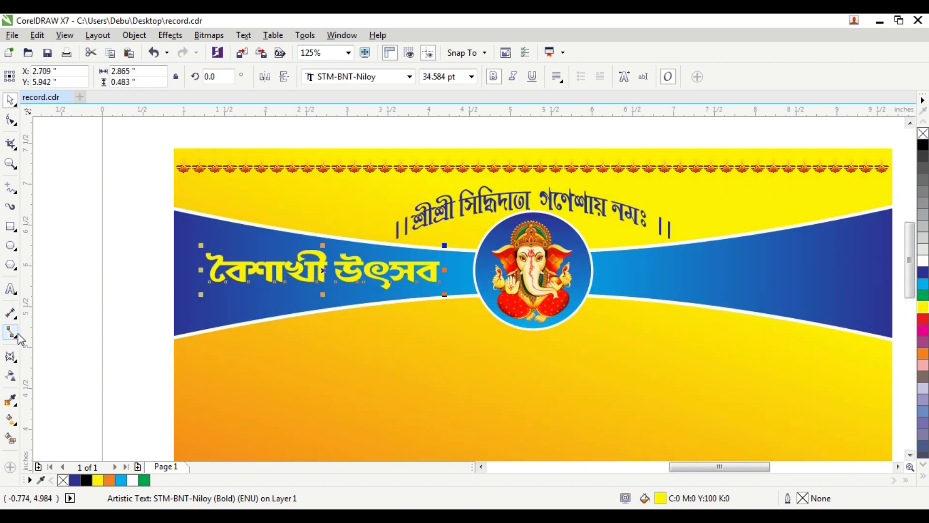
Flare the বৈশাখী উৎসব heading's left end with a single-arc envelope to about 0.87" high and widen it leftward to about 3.02".
left_click(10, 357)
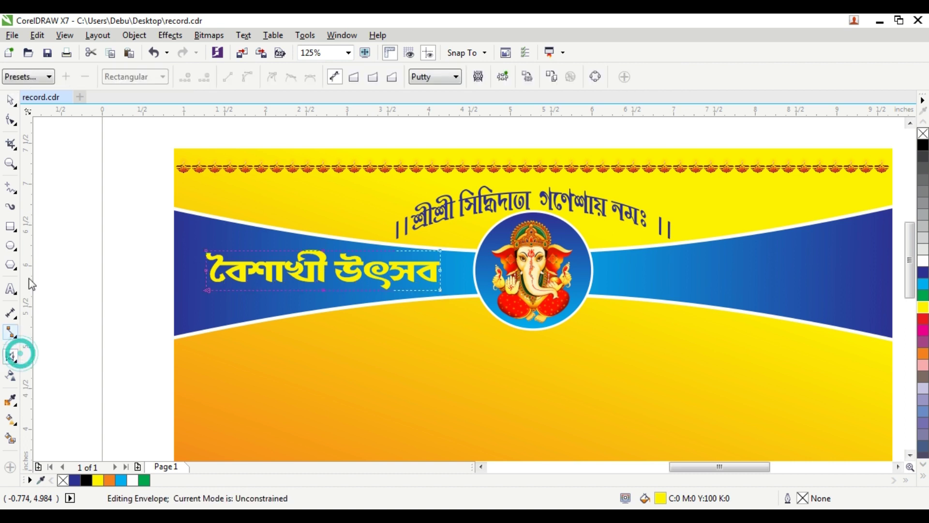
left_click(372, 76)
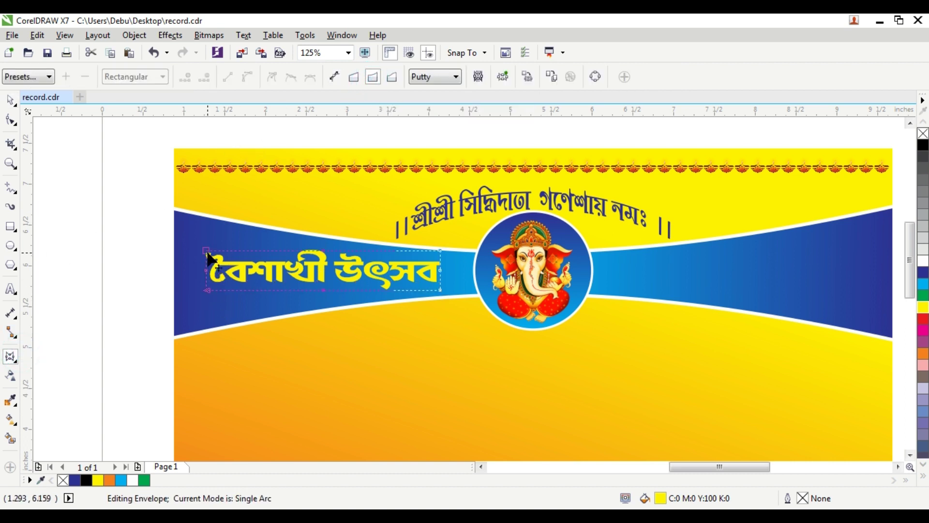
left_click_drag(207, 251, 203, 221)
left_click_drag(208, 317, 207, 319)
left_click(14, 101)
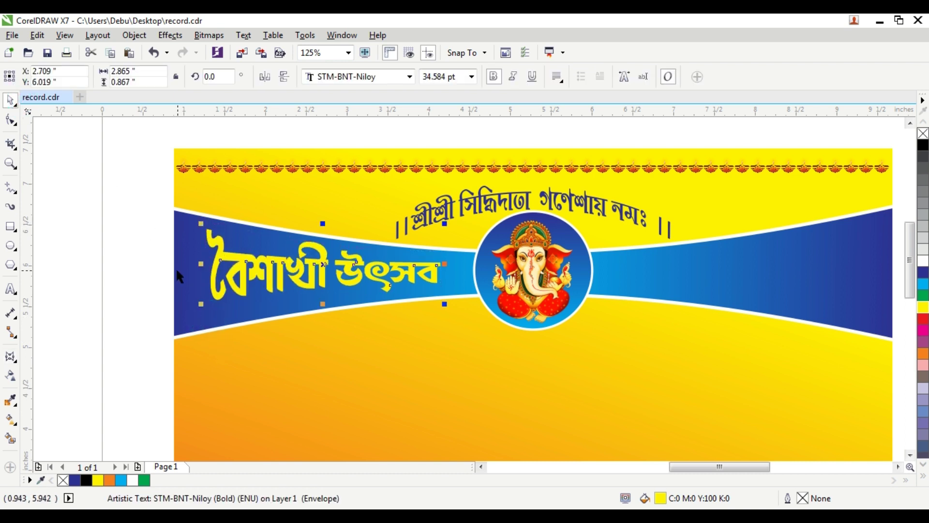
left_click_drag(202, 265, 188, 265)
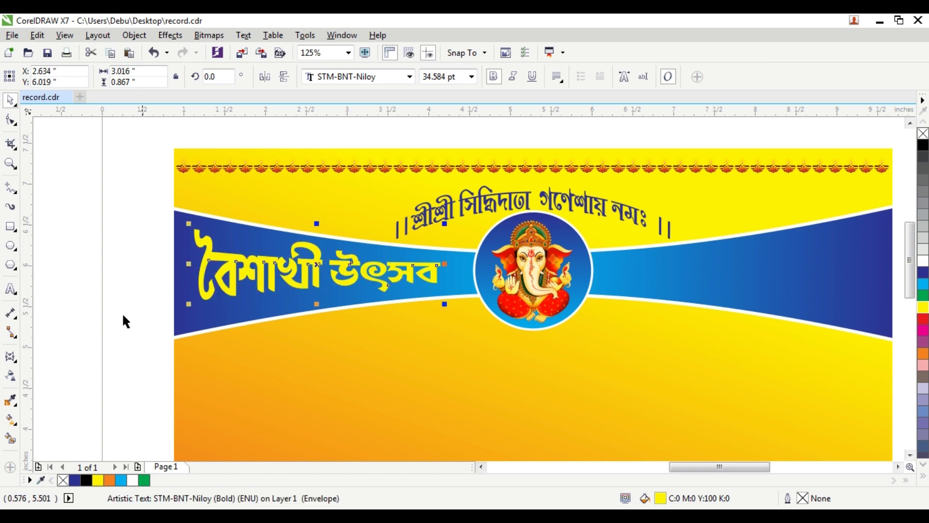
left_click(96, 300)
Place the two-line শুভ নববর্ষের greeting on the band to the right of the Ganesha emblem and fill it with white.
scroll(95, 299, "down", 2)
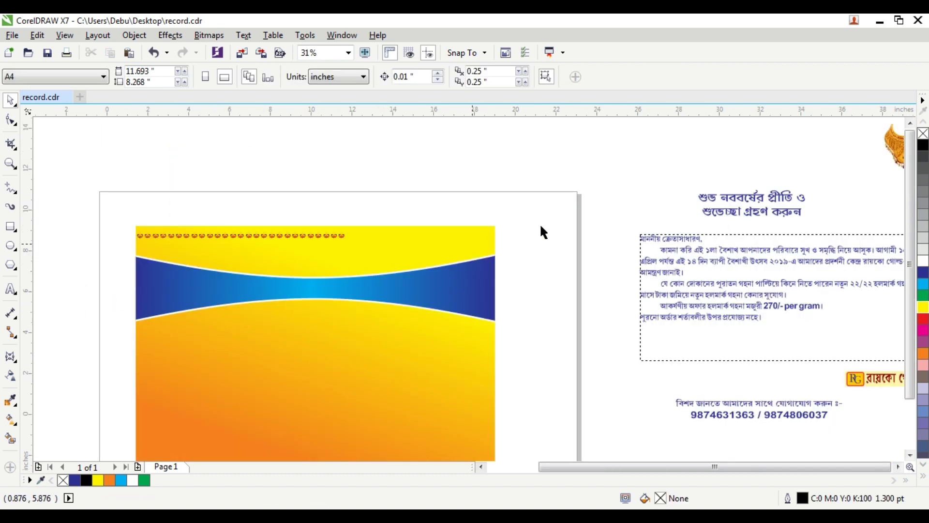
left_click_drag(433, 257, 266, 301)
scroll(271, 299, "up", 2)
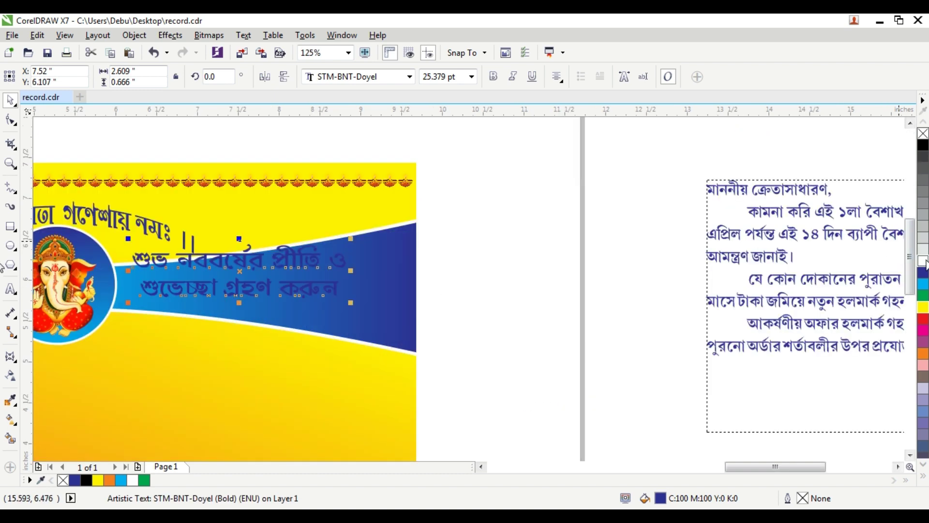
left_click(923, 261)
key("ctrl+z")
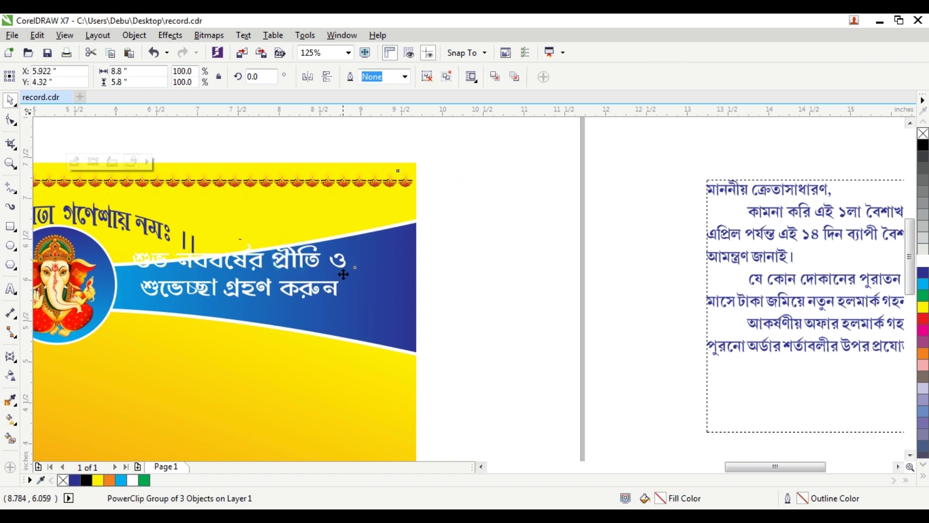
left_click(524, 228)
left_click_drag(341, 262, 390, 273)
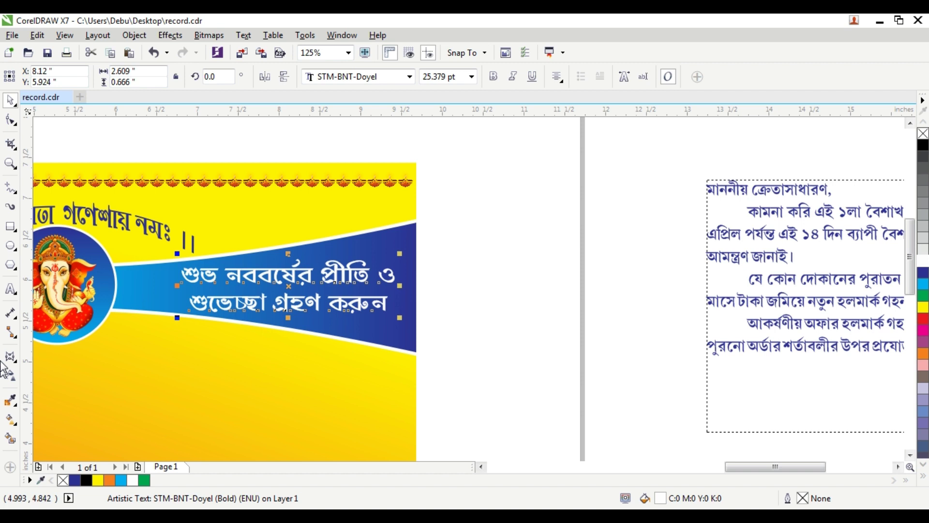
Flare the white greeting's right end symmetrically with a single-arc envelope to about 1.0" high.
left_click(10, 357)
left_click(373, 77)
mouse_move(394, 233)
left_mouse_down()
mouse_move(393, 225)
mouse_move(394, 238)
left_mouse_up()
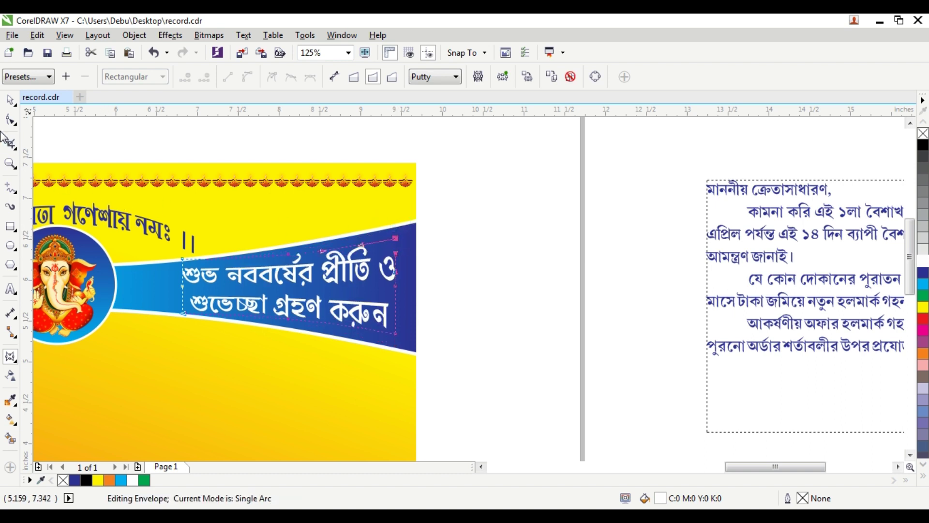
left_click(10, 99)
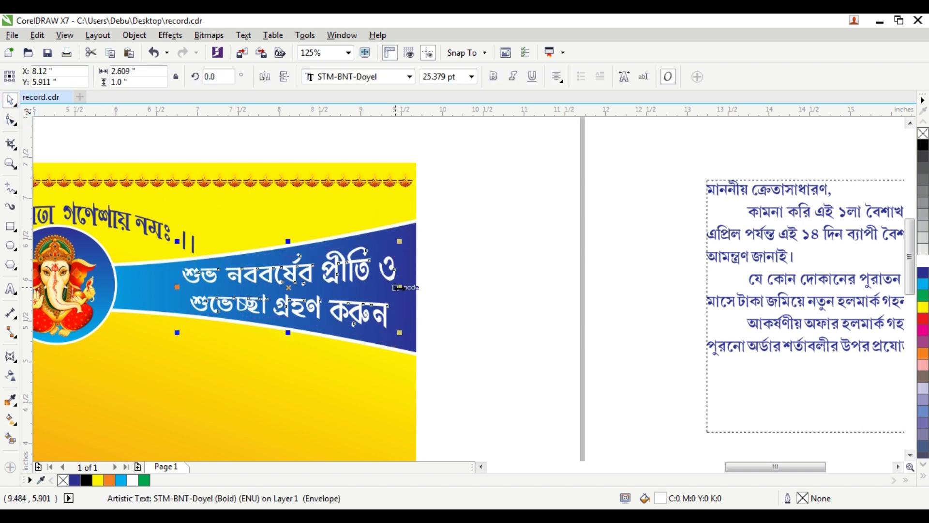
left_click(454, 268)
Narrow the left end of the white greeting's envelope slightly and deselect the text.
key("F4")
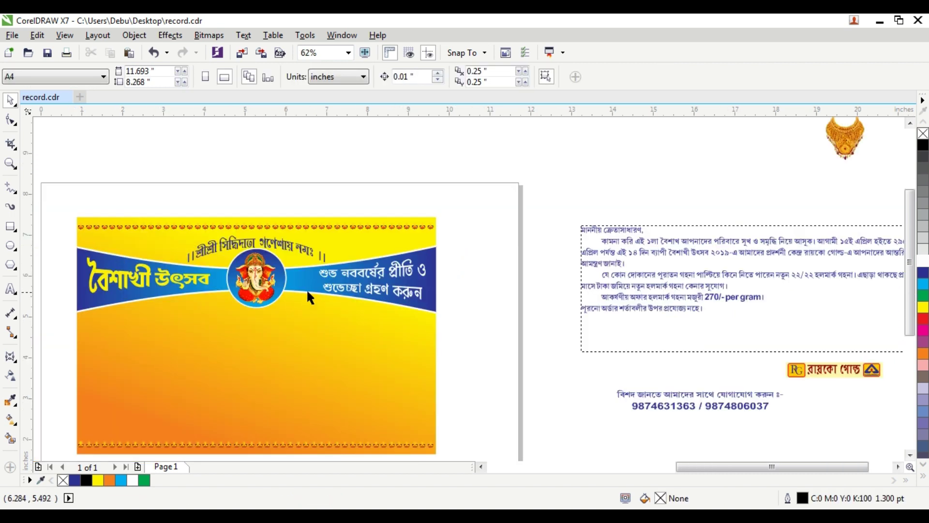
scroll(306, 288, "up", 4)
left_click(363, 254)
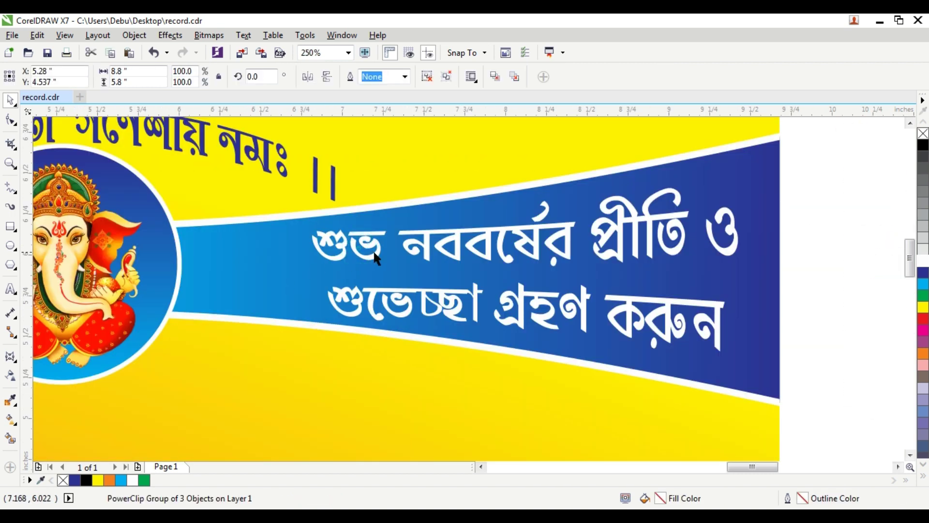
left_click(430, 252)
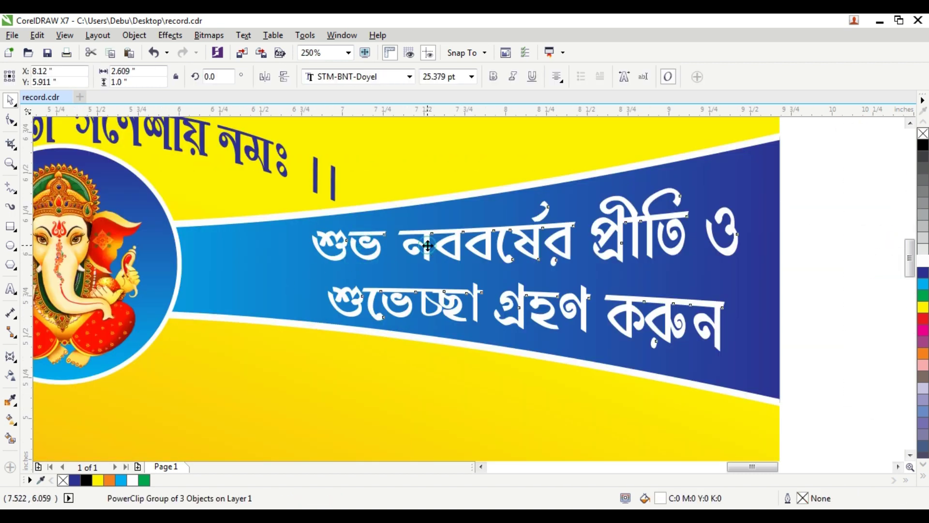
left_click(11, 357)
left_click_drag(314, 319, 312, 308)
scroll(311, 308, "down", 2)
left_click(11, 100)
left_click(591, 215)
left_click_drag(614, 230, 298, 364)
left_click(625, 247)
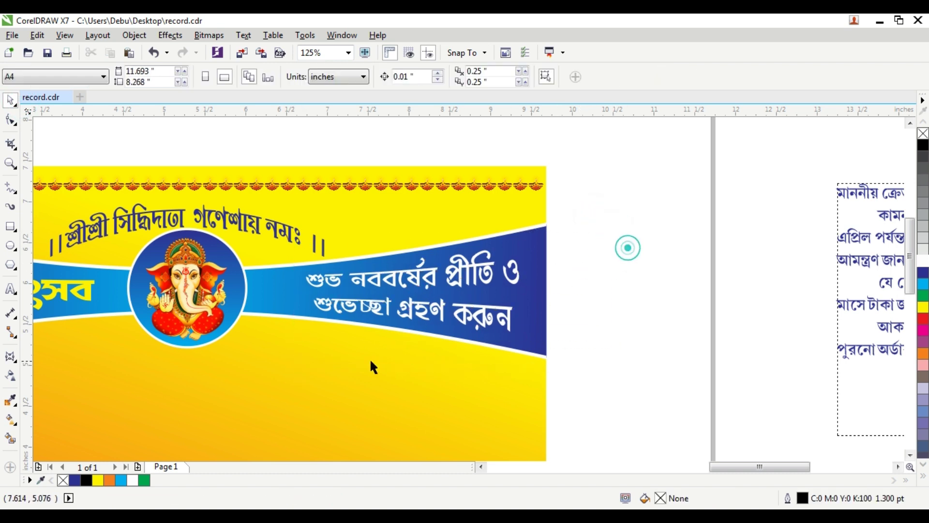
scroll(369, 358, "down", 2)
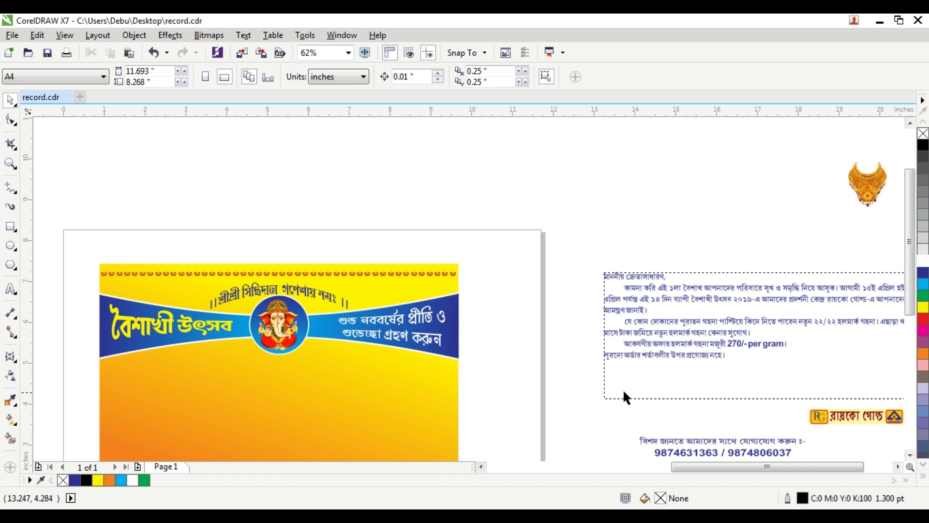
Place the Bengali invitation paragraph on the flyer below the blue banner and centre it horizontally on the background.
scroll(457, 394, "down", 4)
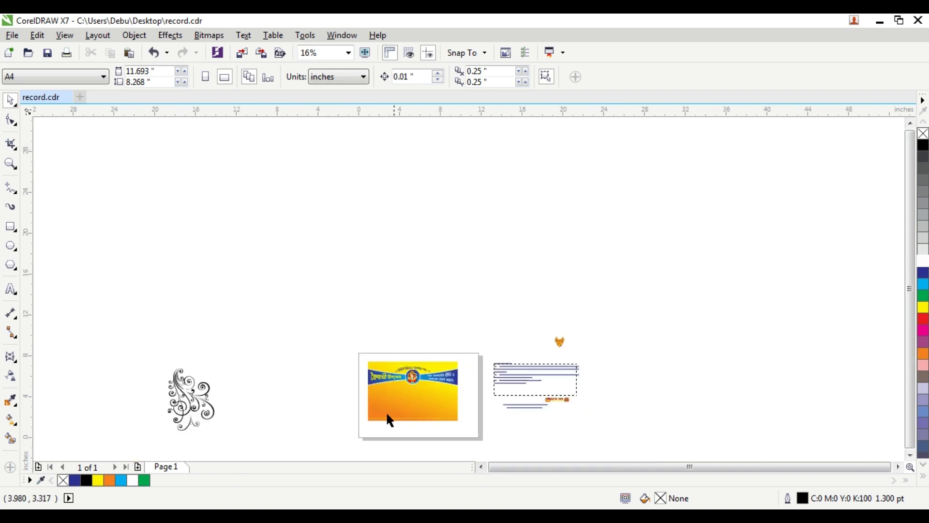
scroll(419, 382, "up", 2)
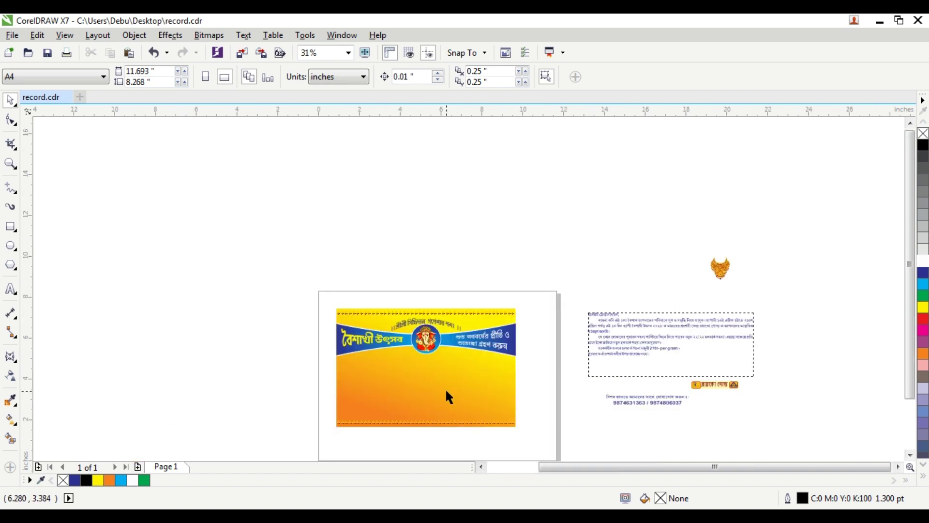
scroll(528, 373, "up", 2)
left_click_drag(767, 252, 337, 335)
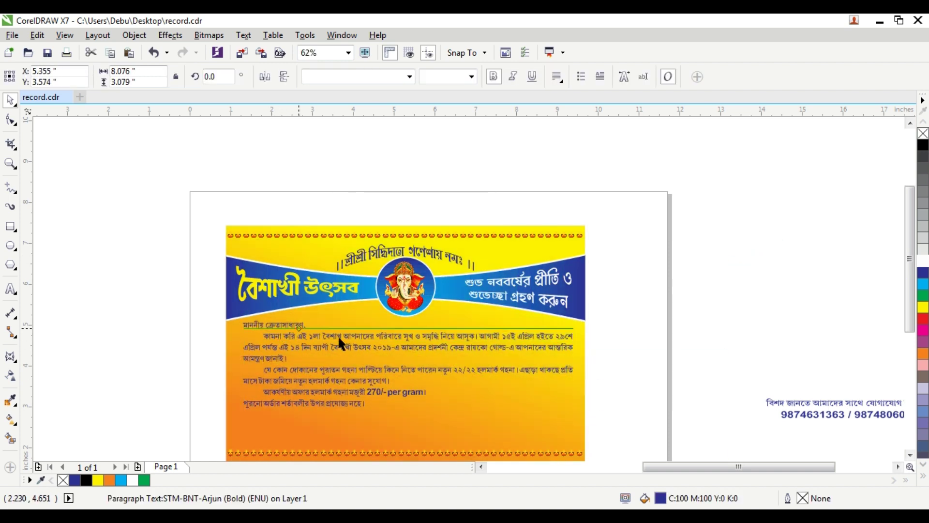
left_click_drag(395, 353, 405, 340)
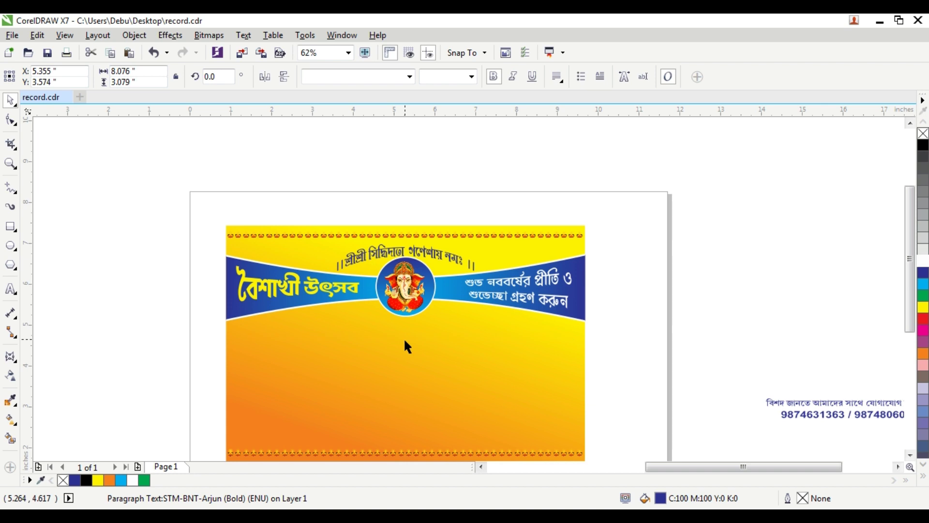
left_click(529, 246)
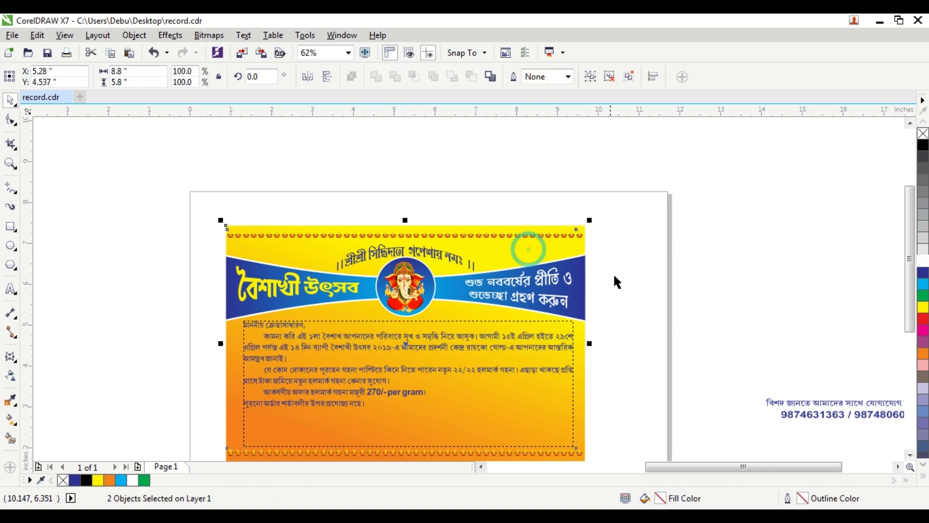
left_click(636, 291)
Shorten the invitation paragraph's text frame from its bottom edge to about 2.35" high.
left_click_drag(463, 403, 460, 402)
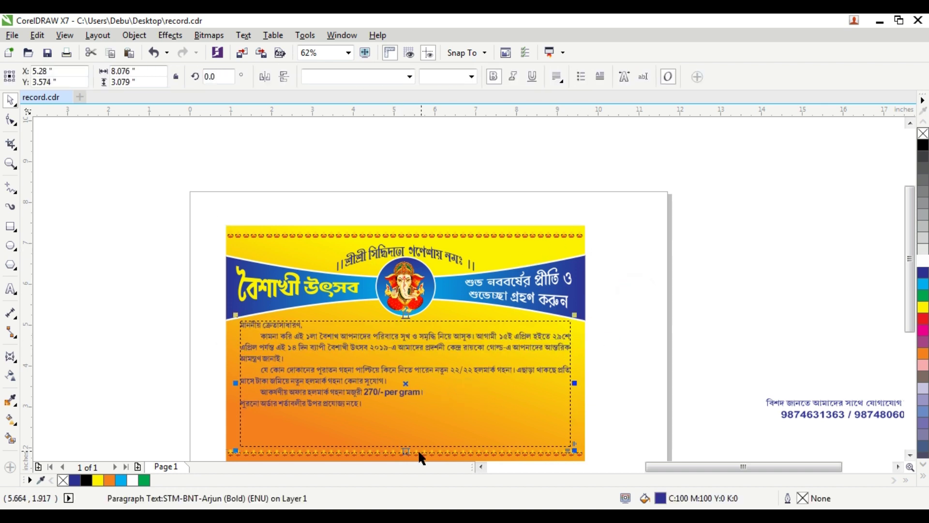
left_click_drag(406, 450, 407, 417)
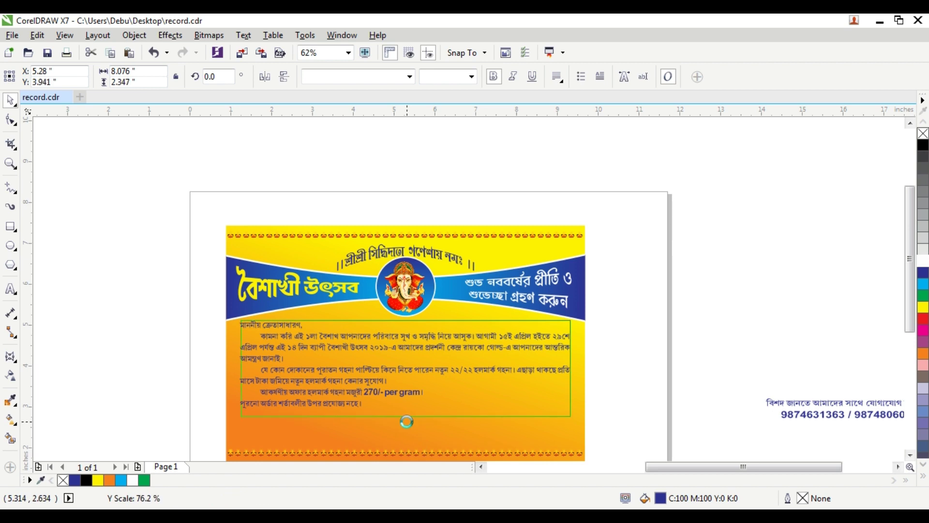
left_click(688, 323)
Place the two-line contact text with the phone numbers below the paragraph, at the flyer's lower left.
left_click_drag(598, 446, 264, 420)
scroll(911, 461, "down", 5)
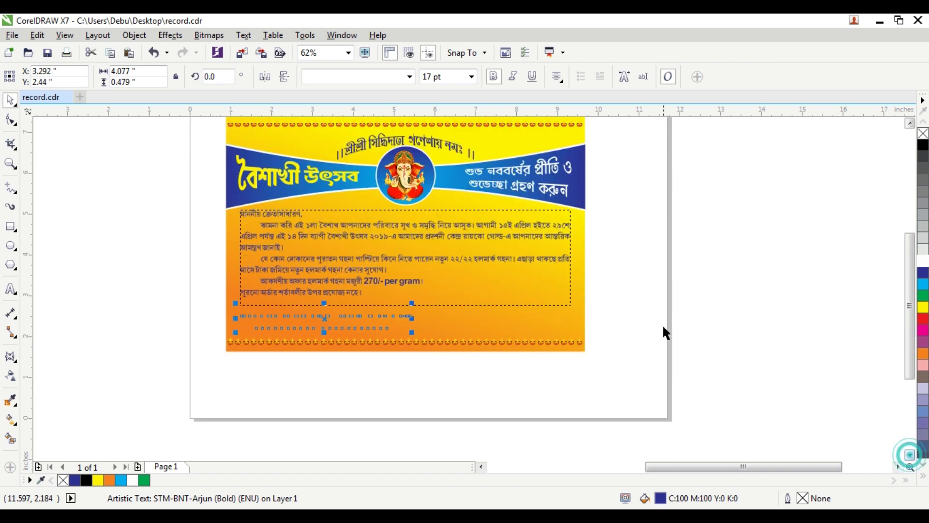
left_click(661, 323)
scroll(487, 320, "down", 1)
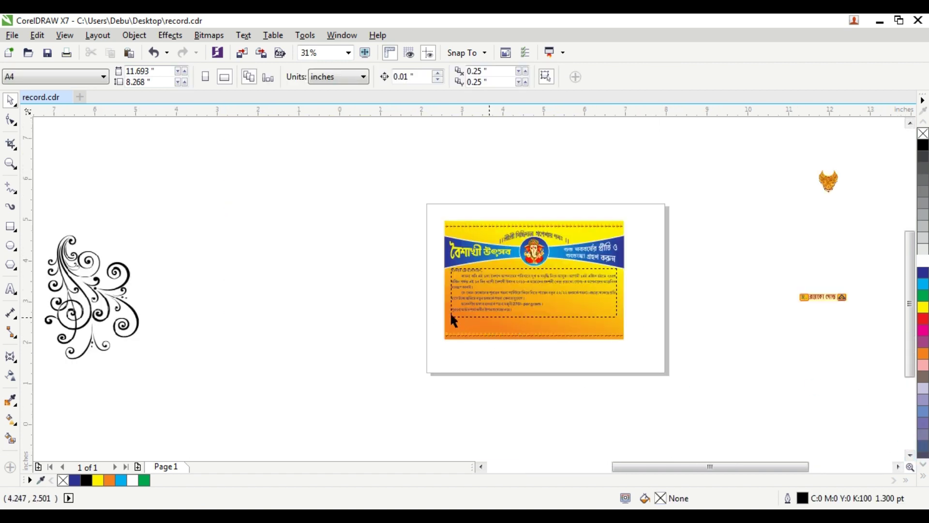
scroll(449, 311, "up", 1)
left_click(312, 272)
left_click(487, 327)
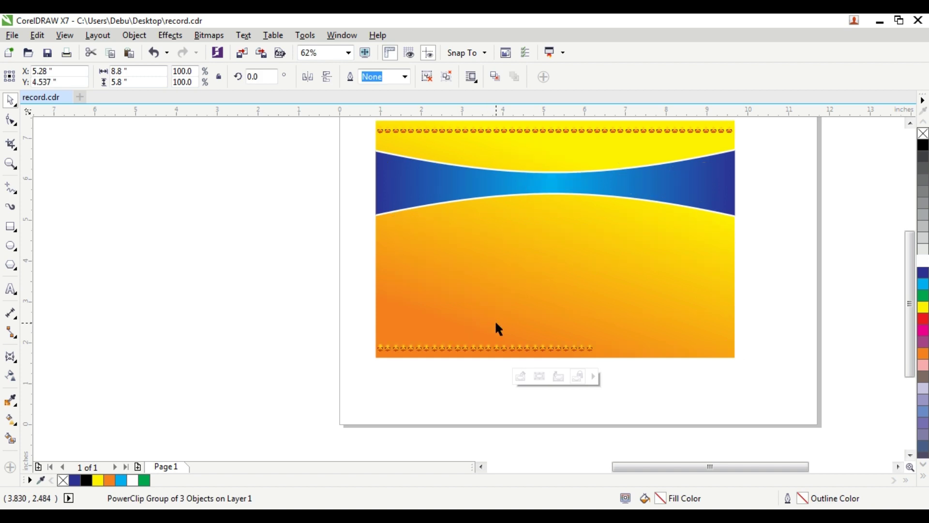
left_click(835, 394)
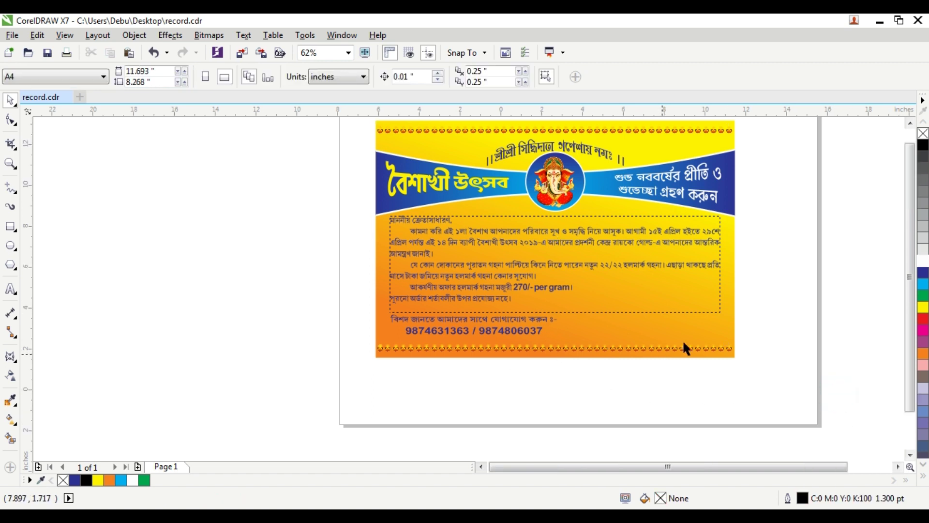
Place the complete রায়কো গোল্ড logo strip at the flyer's lower right, level with the contact text.
scroll(682, 338, "down", 1)
scroll(804, 332, "down", 1)
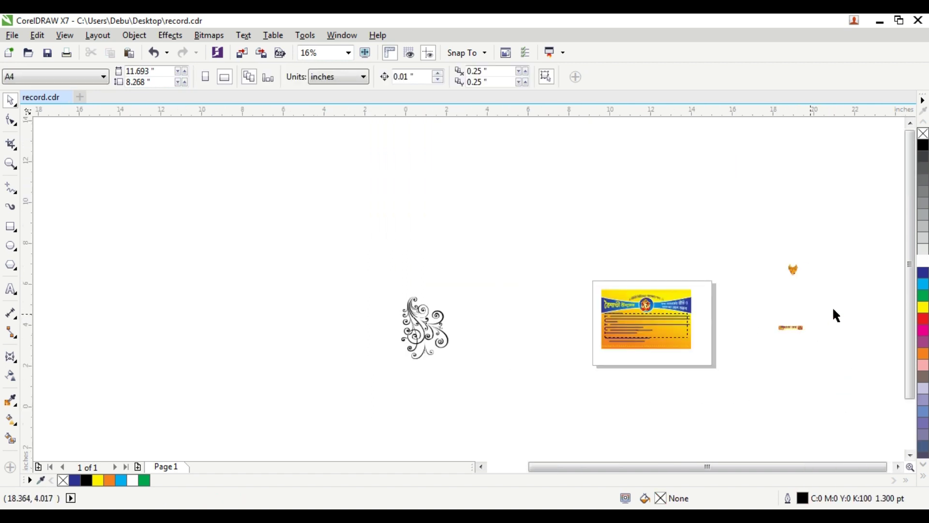
scroll(835, 312, "up", 1)
left_click_drag(839, 303, 750, 371)
left_click_drag(787, 331, 477, 344)
scroll(554, 355, "up", 2)
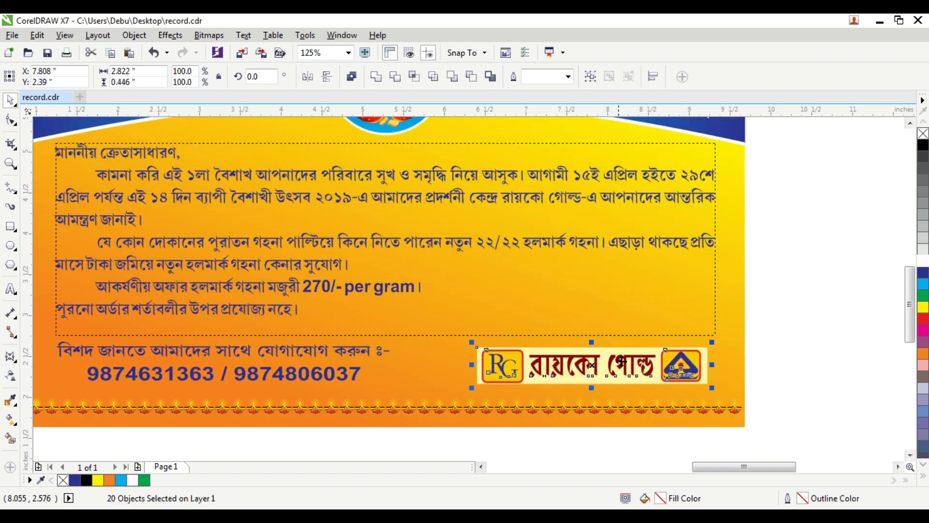
left_click_drag(623, 367, 627, 366)
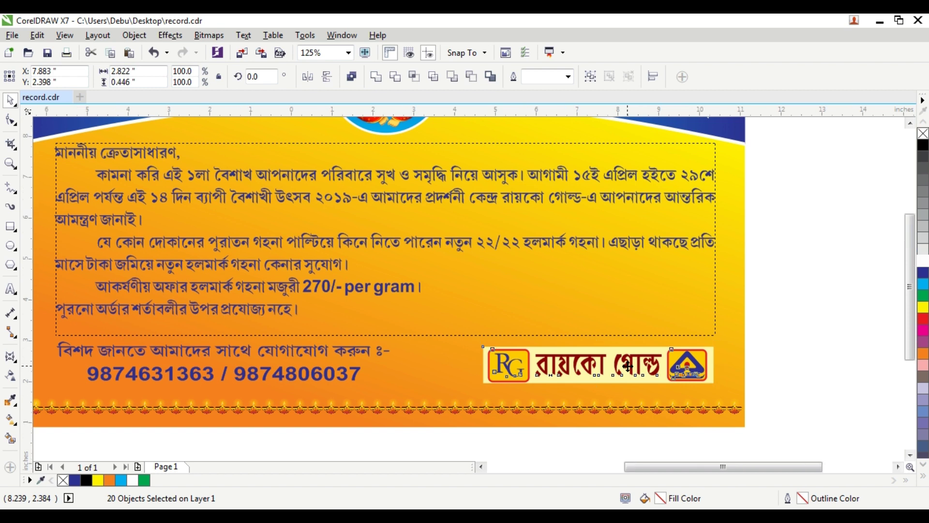
left_click(791, 274)
key("F3")
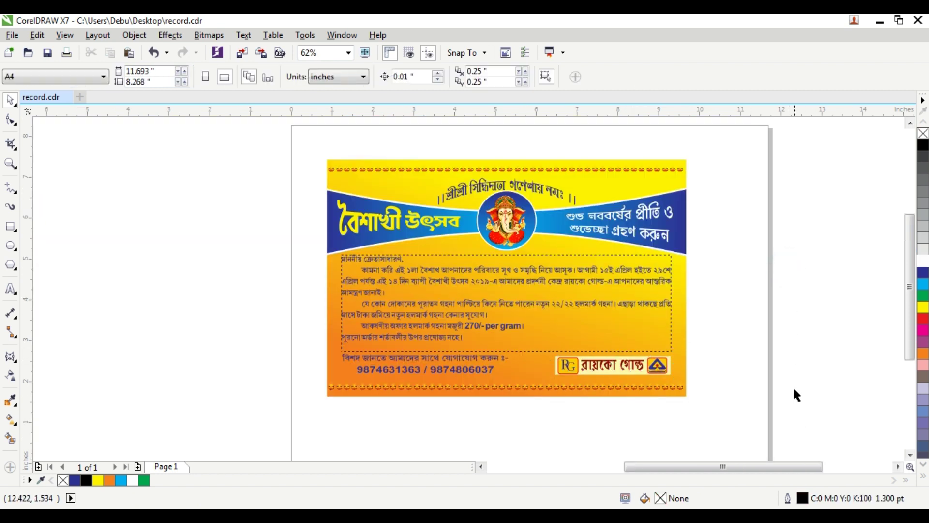
Bring the gold necklace image onto the flyer, over the logo strip.
scroll(796, 395, "down", 3)
left_click_drag(882, 281, 771, 344)
scroll(770, 344, "up", 3)
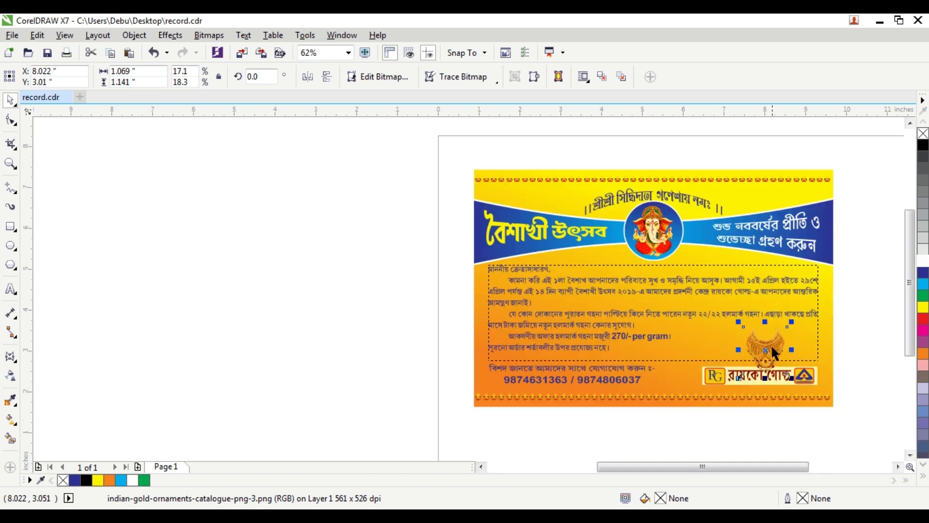
scroll(770, 338, "up", 2)
left_click(746, 338)
left_click_drag(741, 338, 756, 343)
left_click(768, 342)
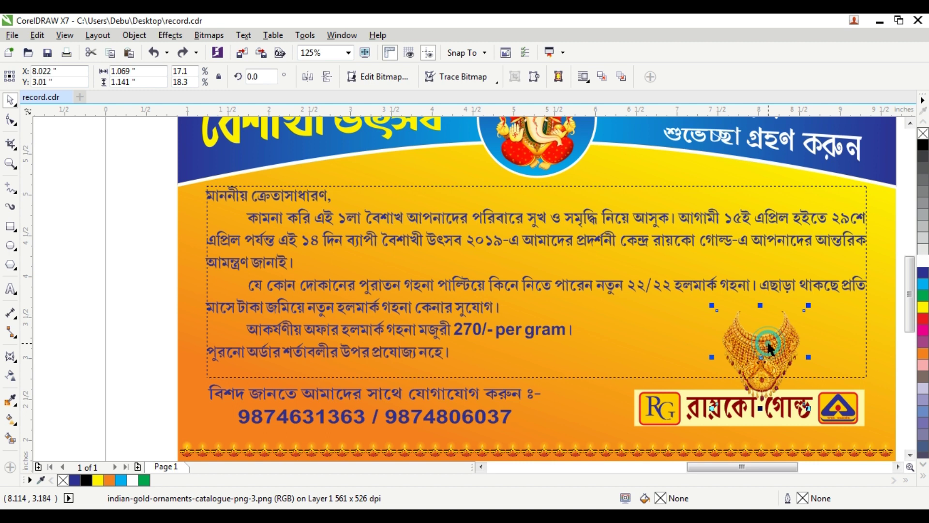
Resize the necklace image to about 1.03" by 1.1" and position it centrally just above the logo strip.
left_click_drag(762, 360, 687, 353)
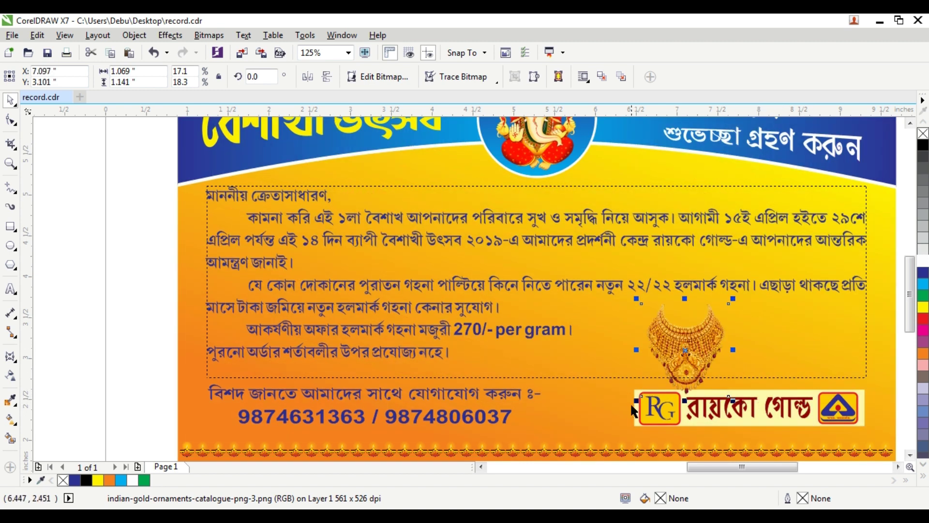
left_click_drag(636, 401, 647, 389)
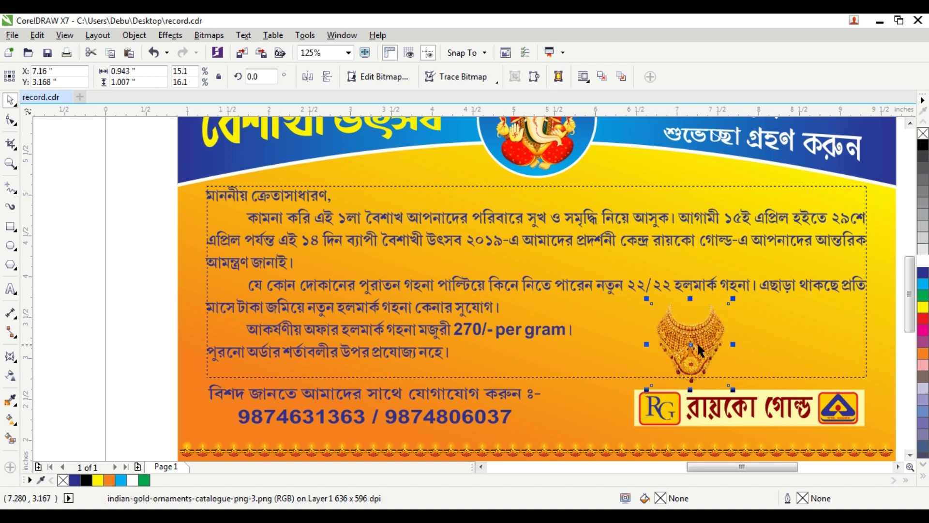
left_click_drag(693, 344, 748, 348)
left_click_drag(792, 304, 799, 293)
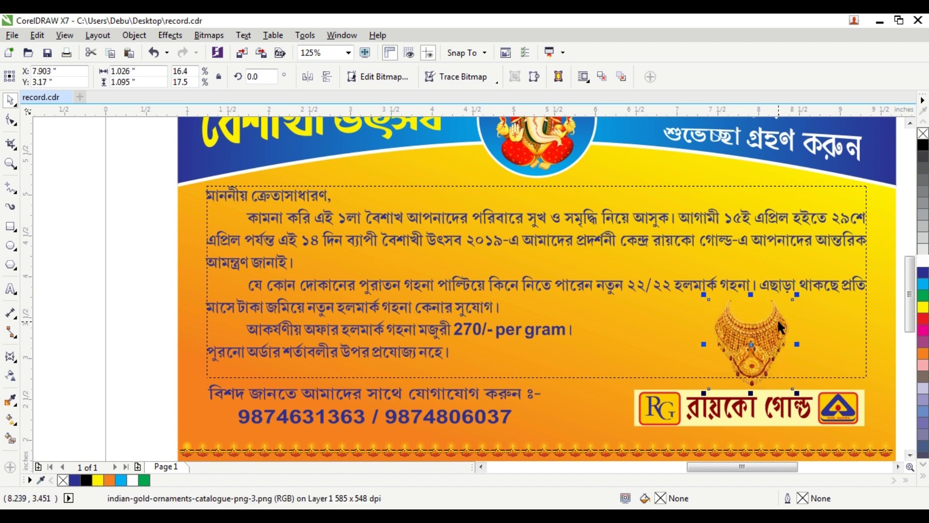
scroll(730, 308, "down", 2)
left_click(340, 280)
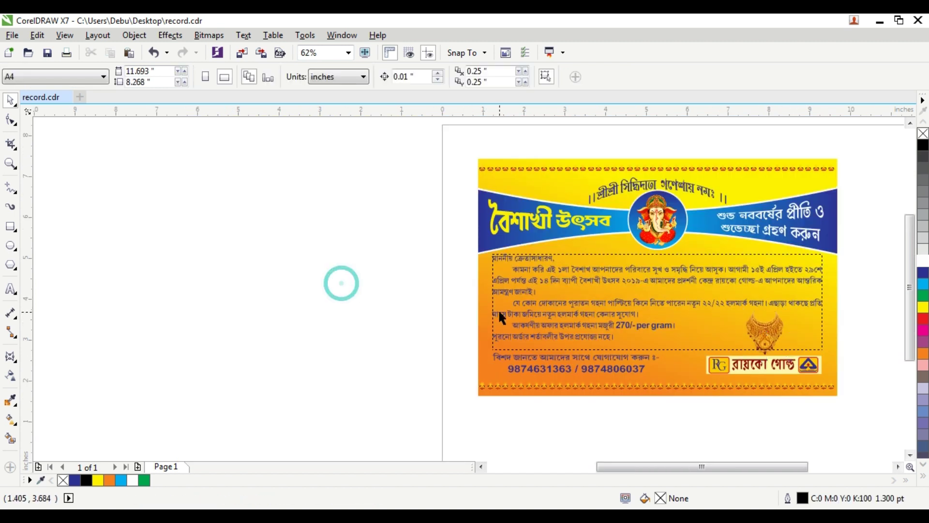
Move the black swirl scroll bitmap to the area just right of the flyer.
scroll(498, 290, "down", 1)
left_click_drag(130, 307, 765, 329)
scroll(766, 329, "up", 3)
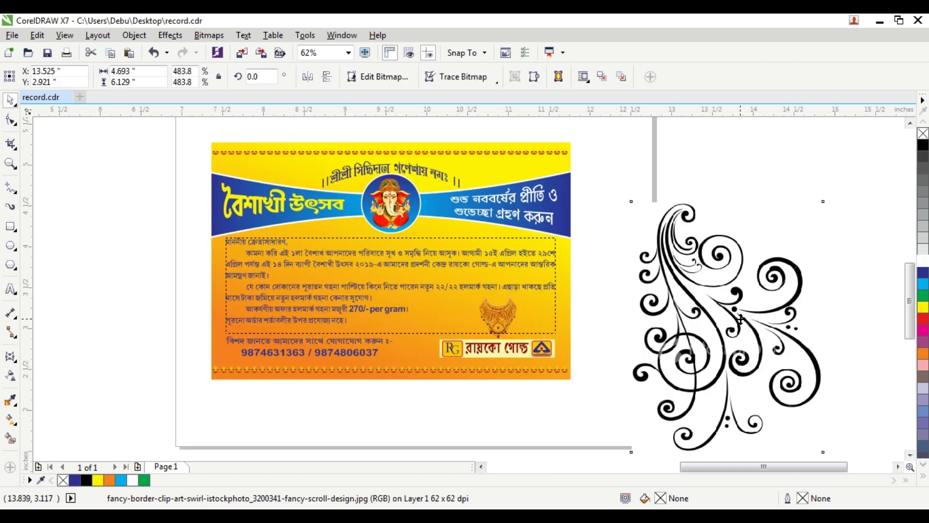
scroll(740, 319, "down", 2)
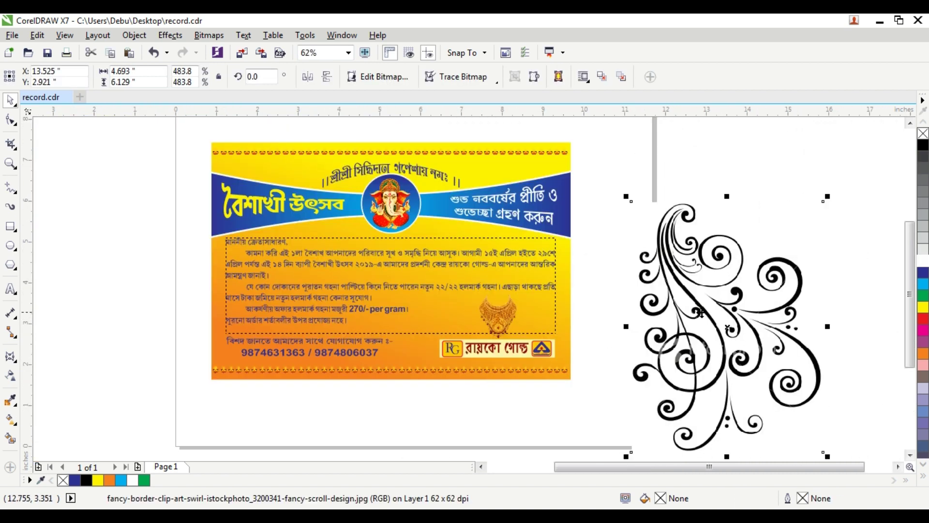
scroll(744, 285, "down", 1)
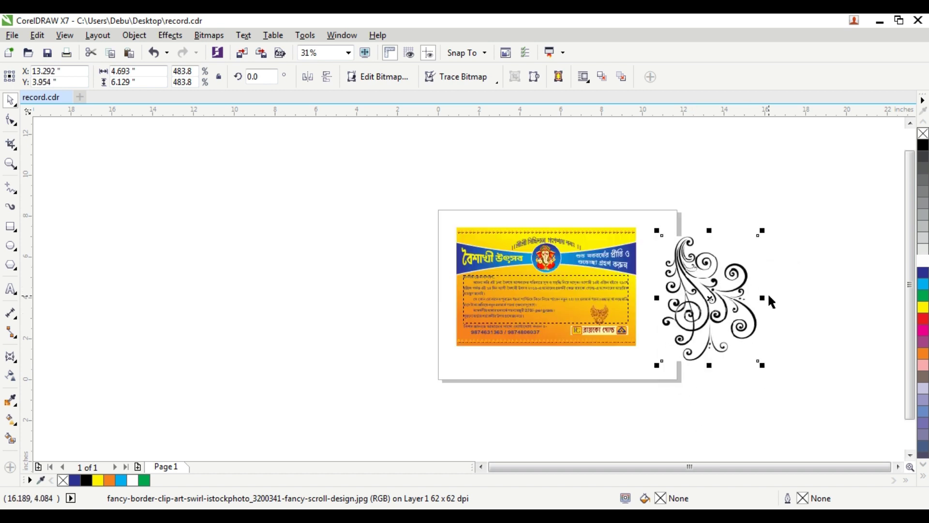
scroll(770, 309, "up", 1)
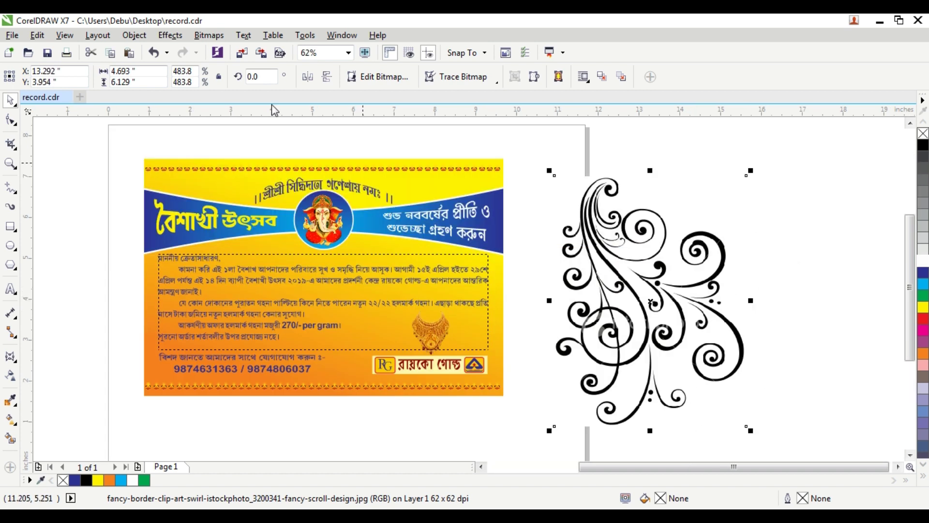
Outline-trace the swirl bitmap as line art with its background removed.
left_click(208, 36)
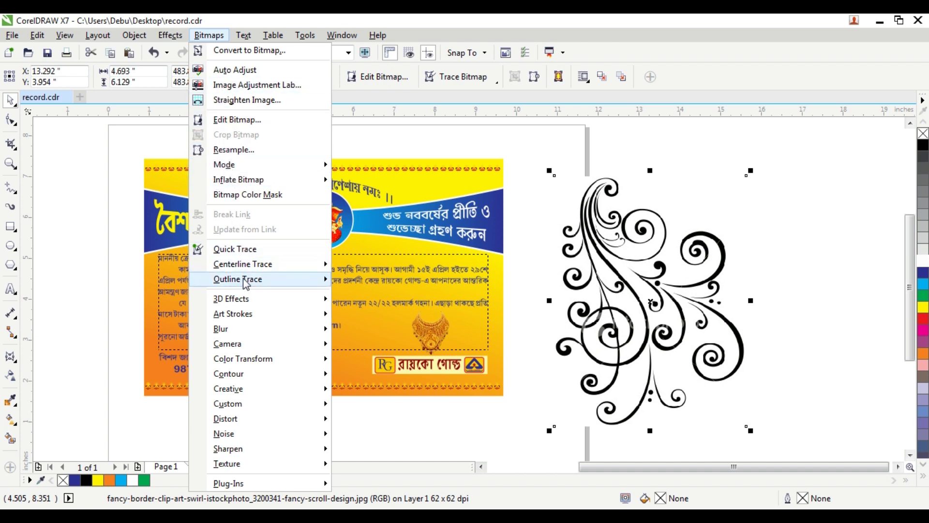
mouse_move(247, 283)
left_click(365, 284)
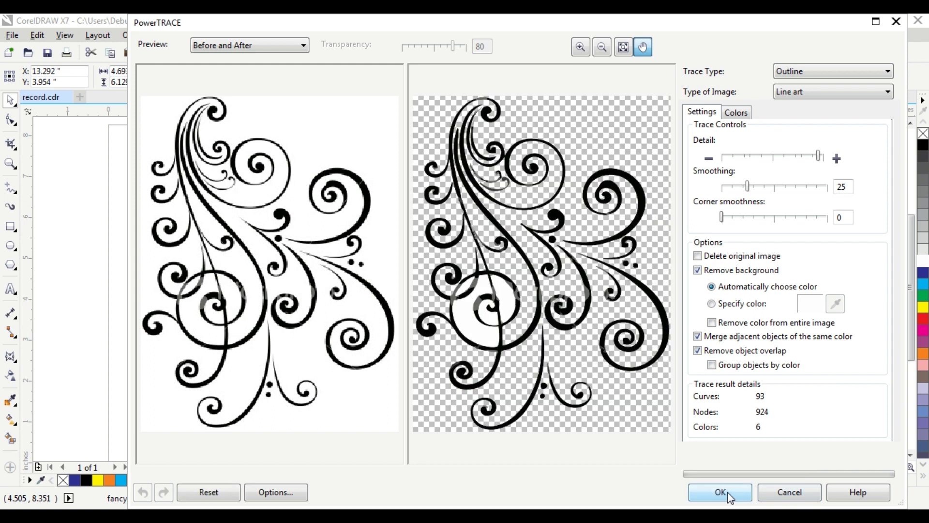
left_click(720, 492)
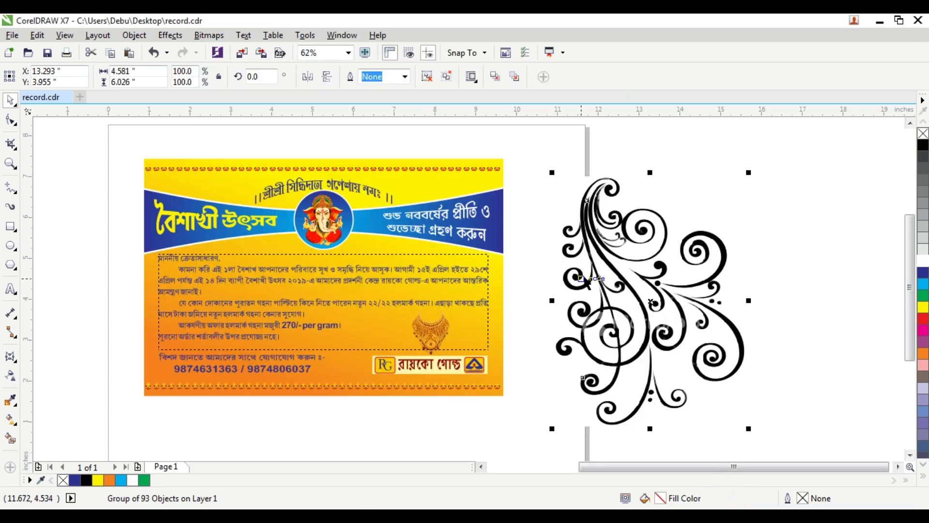
Separate the traced swirl from the original bitmap, delete the bitmap and keep the traced group right of the page.
scroll(584, 277, "down", 2)
mouse_move(617, 276)
left_mouse_down()
mouse_move(794, 245)
mouse_move(239, 287)
mouse_move(334, 255)
left_mouse_up()
key("Escape")
key("Delete")
left_click_drag(790, 253, 717, 290)
Draw a yellow-filled rectangle about 9.07" by 9.57" over the traced swirl and send it to the back.
left_click(11, 226)
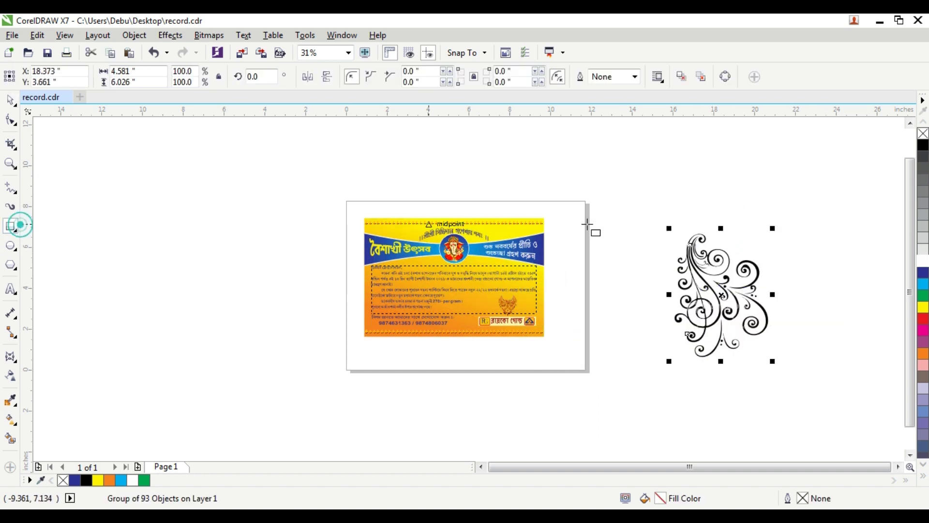
left_click_drag(635, 204, 669, 260)
left_click_drag(689, 293, 820, 399)
left_click(923, 308)
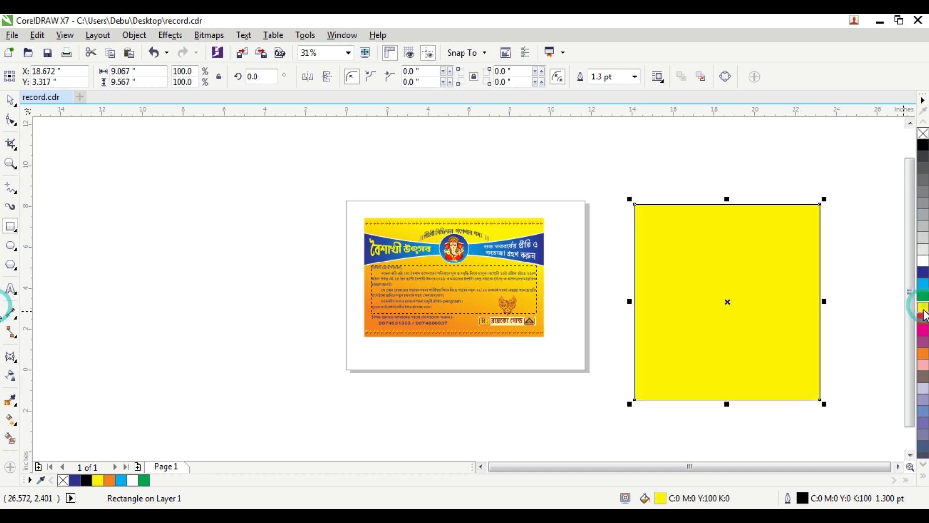
key("shift+Page_Down")
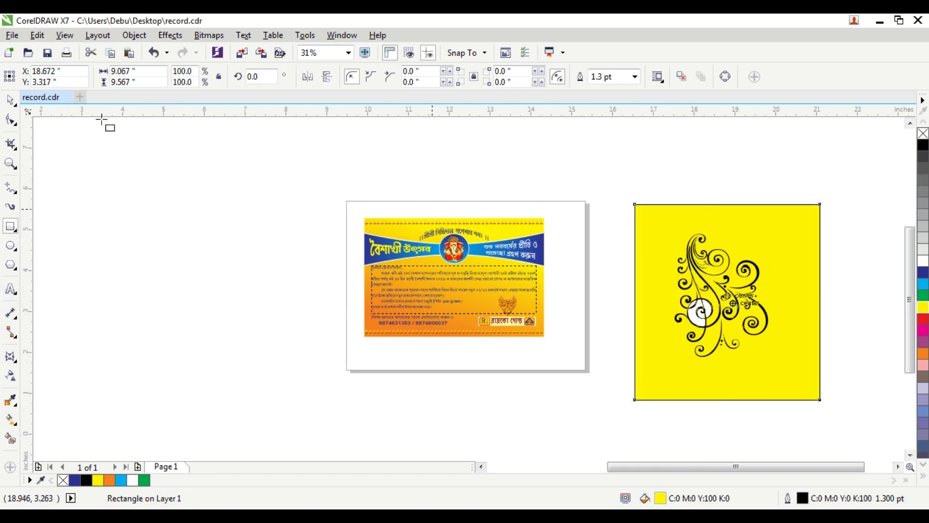
Ungroup the traced swirl into separate curves and clear the selection.
scroll(727, 301, "up", 1)
left_click(10, 100)
left_click(511, 160)
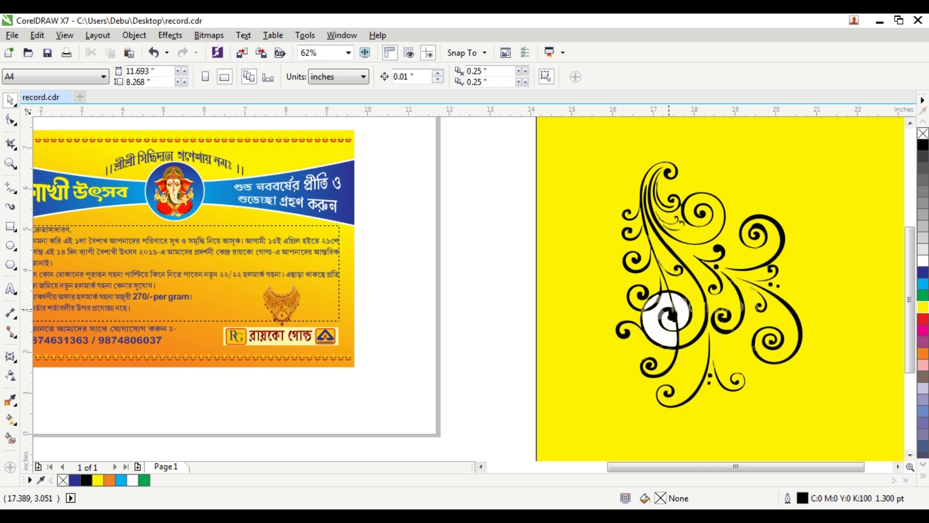
left_click(669, 310)
key("ctrl+u")
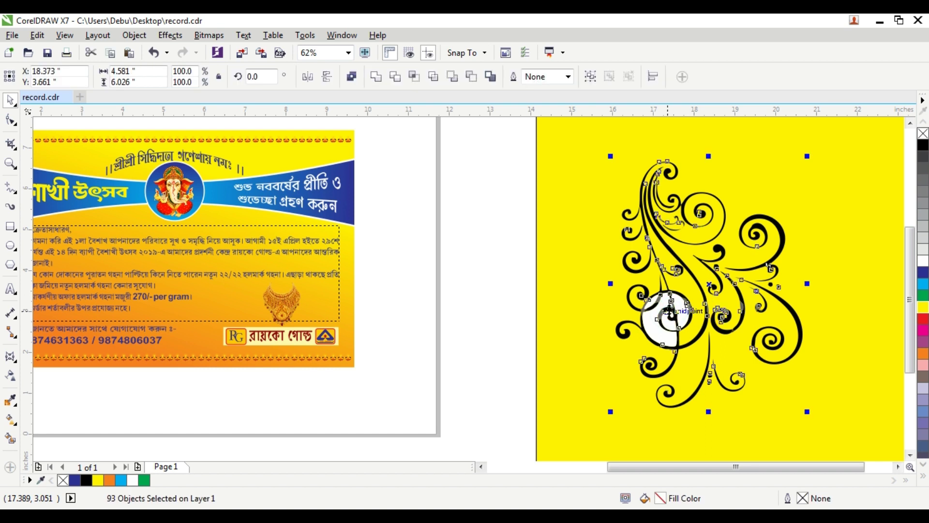
left_click(503, 276)
Delete the white filled pieces enclosed by the large spiral loop of the traced swirl.
scroll(666, 334, "up", 2)
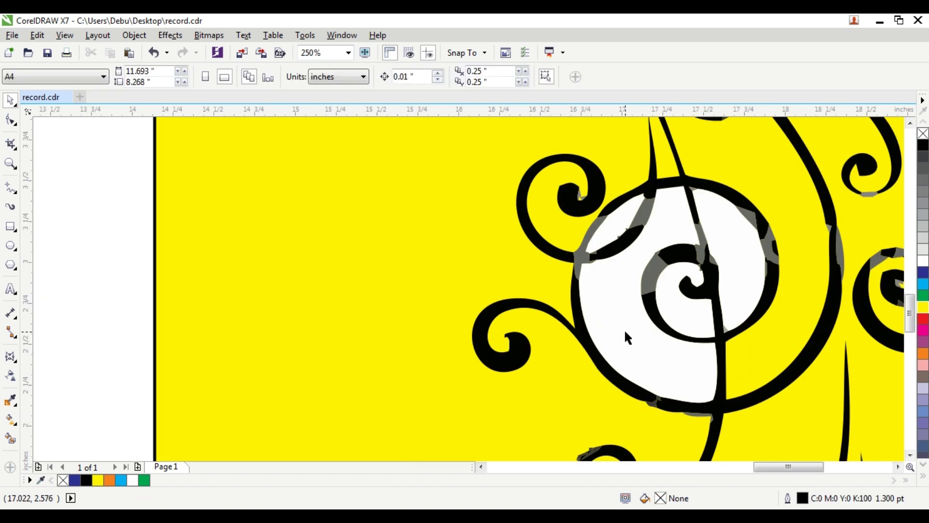
left_click_drag(627, 337, 548, 328)
key("Delete")
left_click_drag(689, 306, 691, 307)
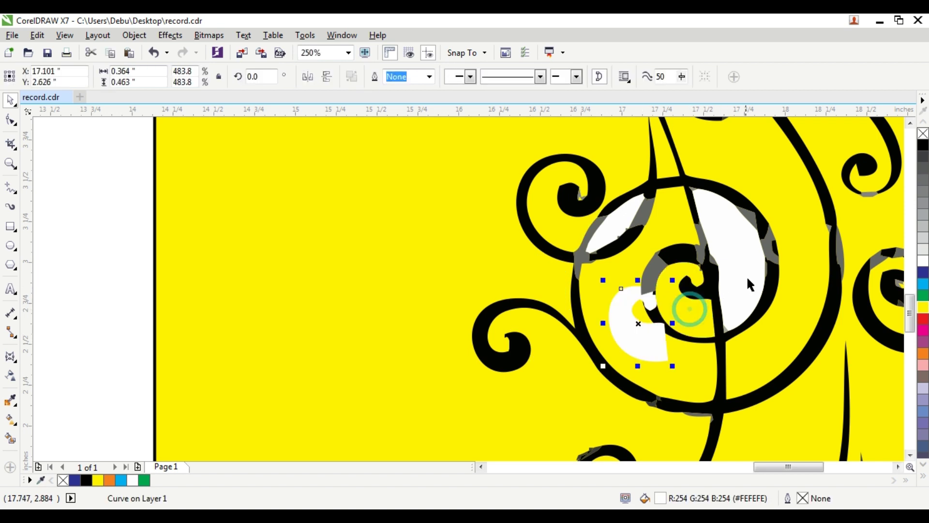
key("Delete")
left_click(720, 291)
key("Delete")
left_click(623, 227)
key("Delete")
Delete the yellow backing rectangle behind the traced swirl.
scroll(629, 227, "down", 6)
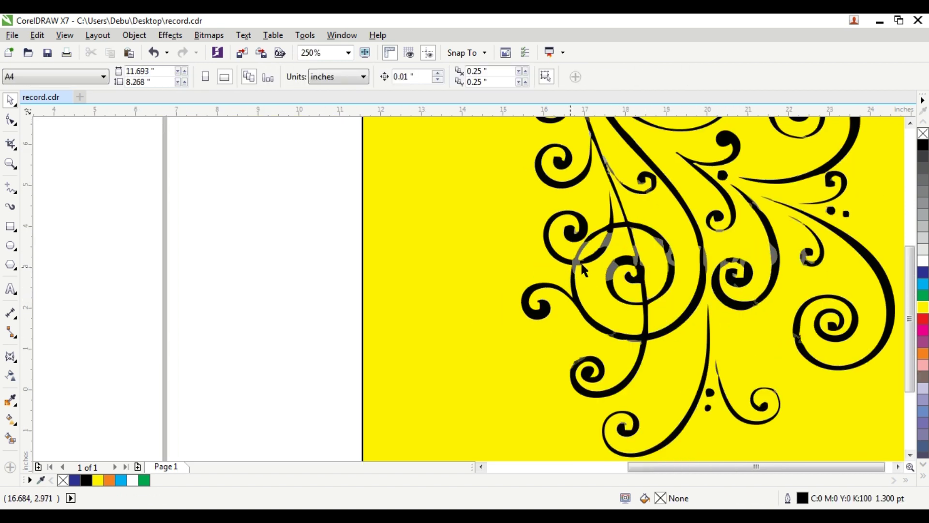
left_click_drag(585, 214, 709, 201)
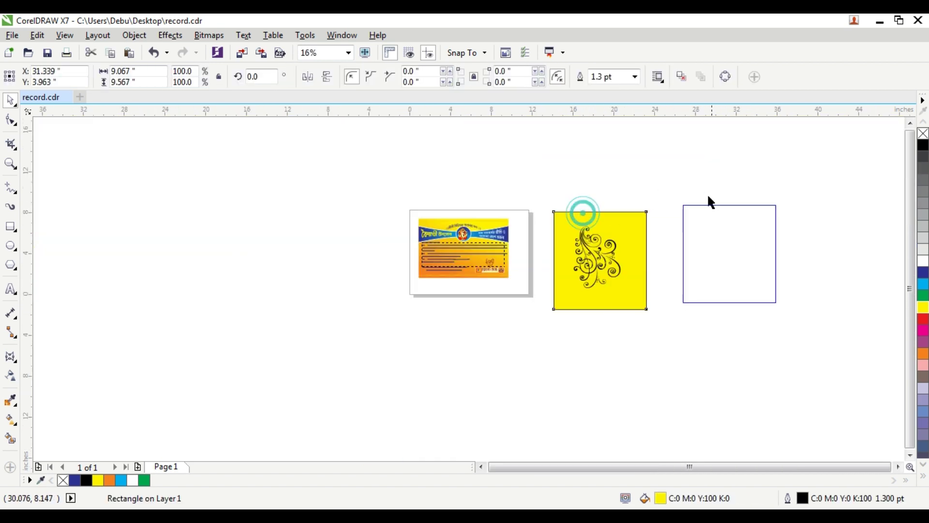
key("Delete")
Select all curves of the traced swirl, fill them with yellow and group them.
scroll(584, 236, "up", 1)
left_click_drag(544, 186, 697, 372)
scroll(599, 259, "up", 1)
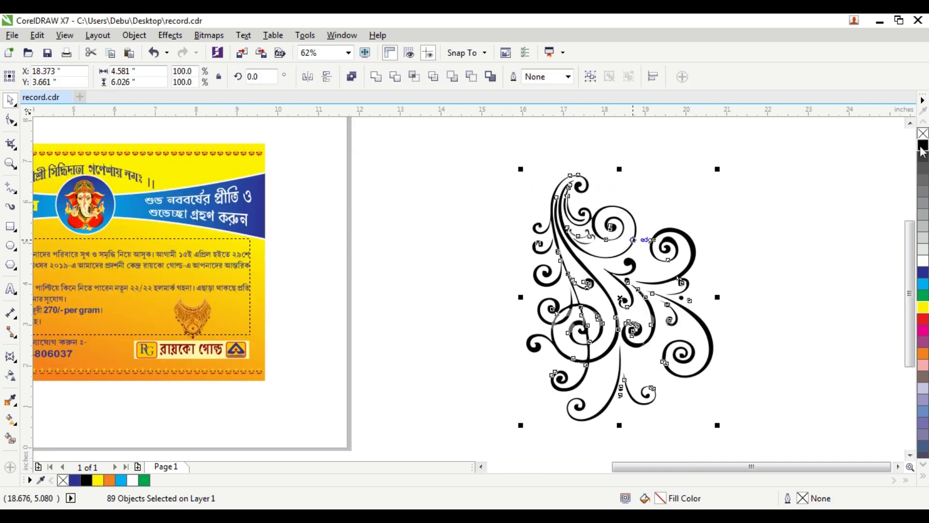
left_click(921, 146)
left_click(922, 307)
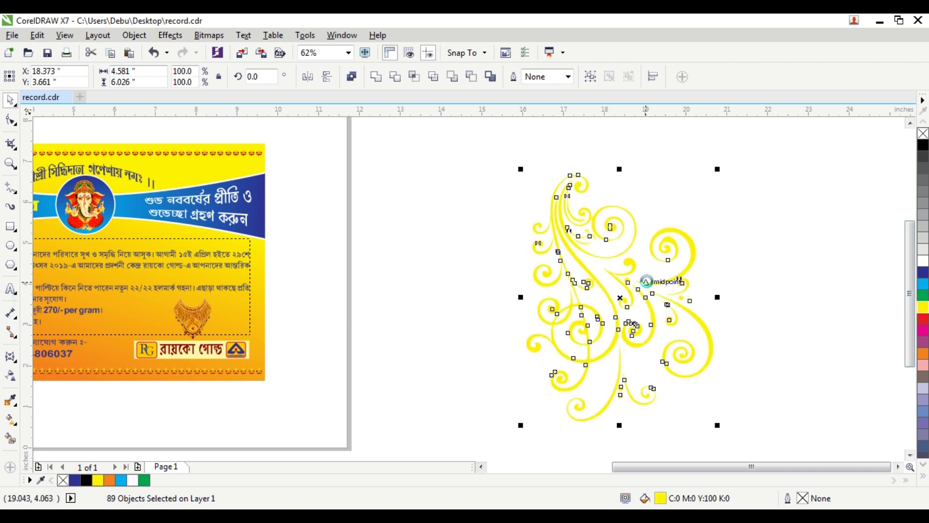
key("ctrl+g")
Move the yellow swirl group onto the left half of the flyer and scale it down to about 2.83" by 3.72".
scroll(605, 281, "down", 1)
left_click_drag(605, 268, 317, 296)
left_click_drag(380, 371, 327, 292)
scroll(338, 296, "up", 2)
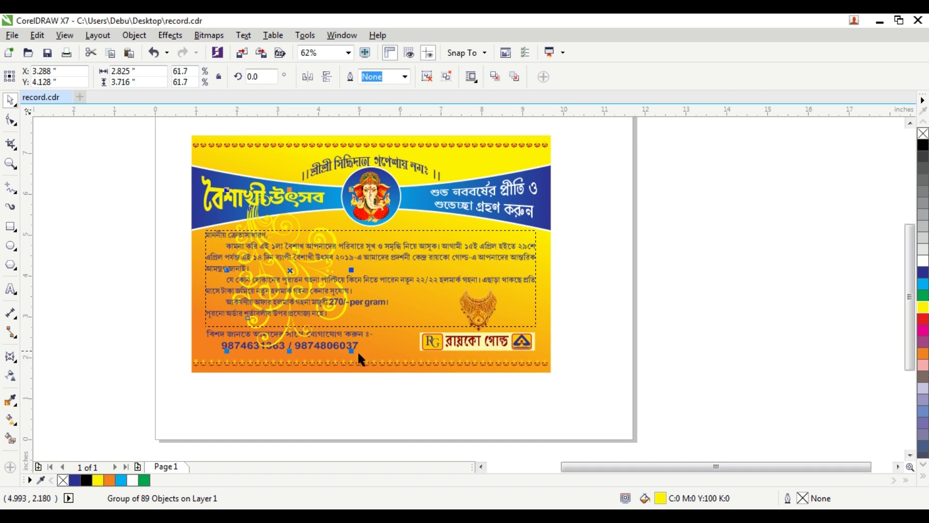
Enlarge the swirl group to about 3.04" by 3.99" and rotate it by about 34°.
left_click_drag(353, 351, 361, 363)
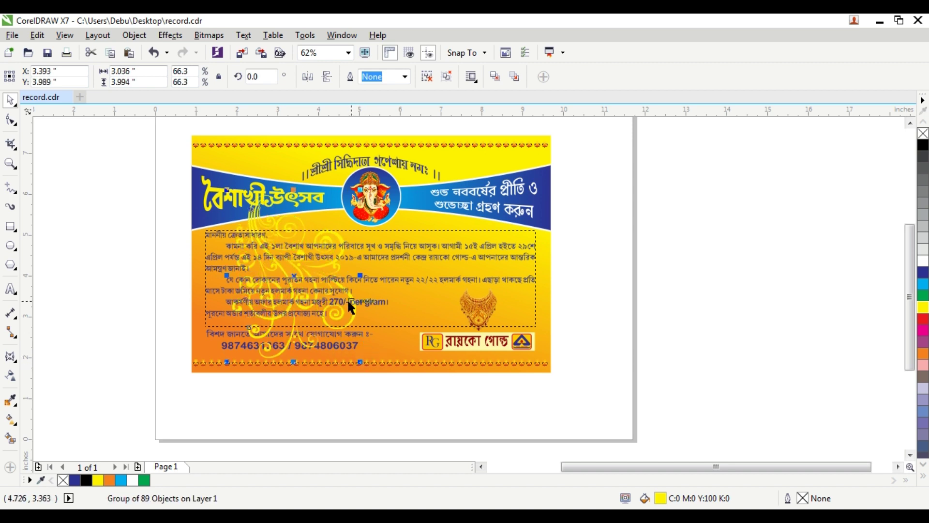
left_click(296, 276)
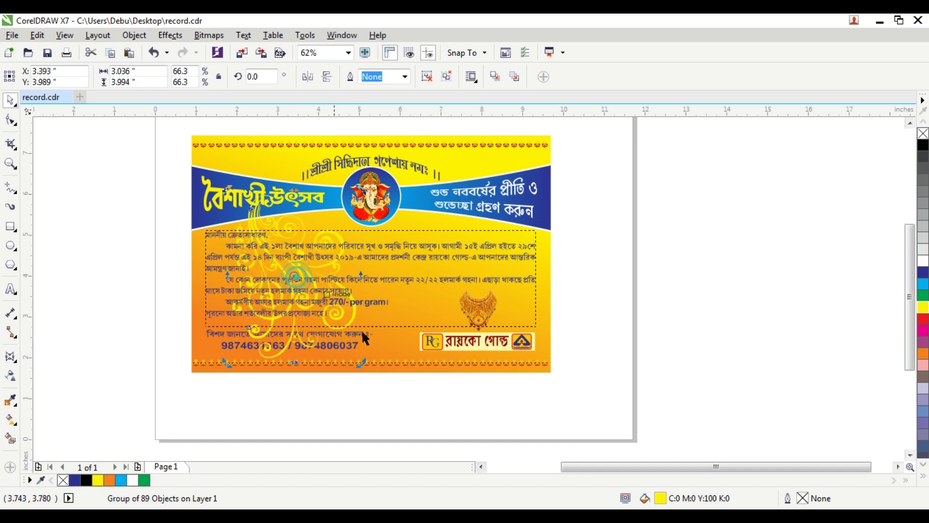
left_click_drag(361, 368, 414, 318)
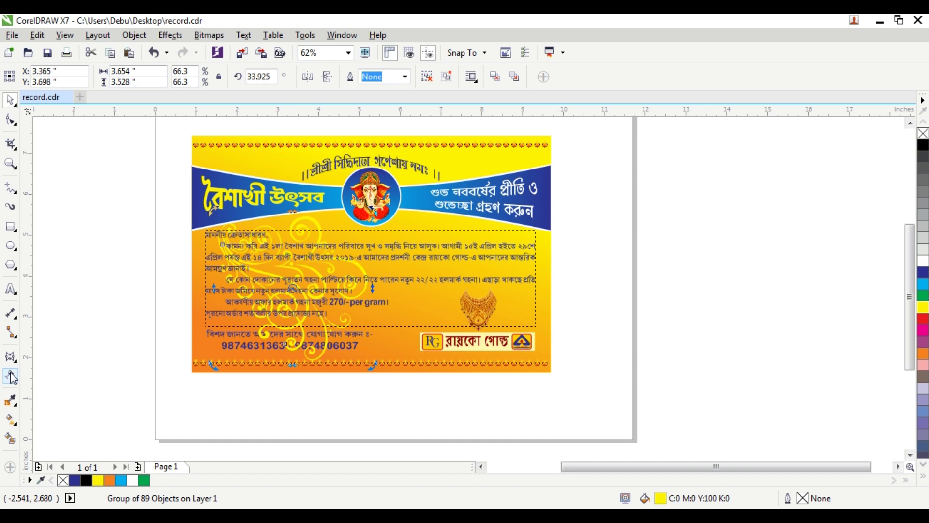
Apply a linear fountain transparency across the swirl group so that it fades out towards its lower right end.
left_click(10, 376)
scroll(307, 295, "up", 1)
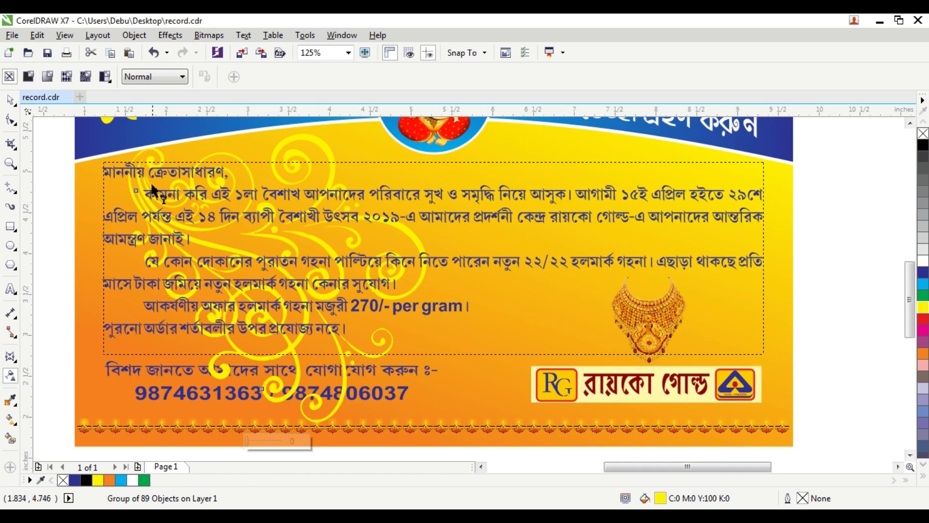
left_click(428, 347)
left_click(425, 357)
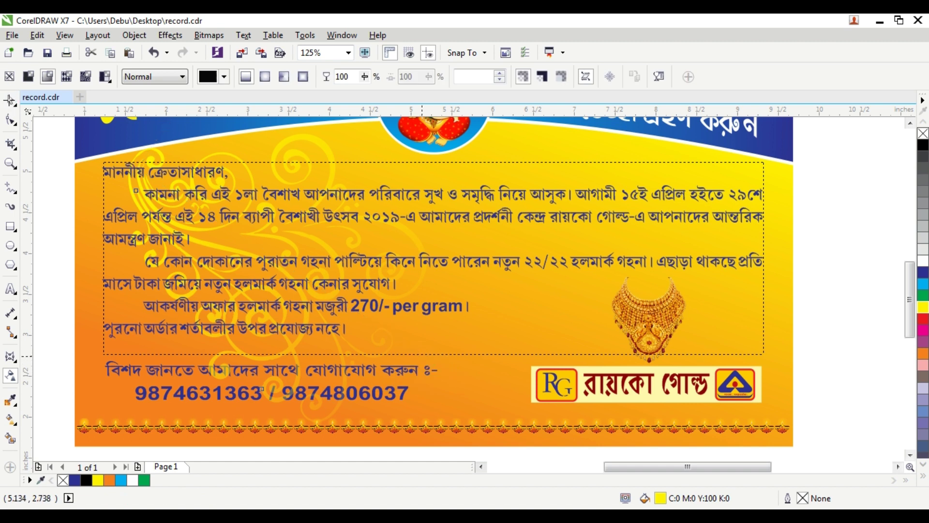
double_click(11, 102)
Examine the finished flyer as a whole and up close, including the banner, invitation text, swirl ornament, necklace and logo.
left_click(10, 165)
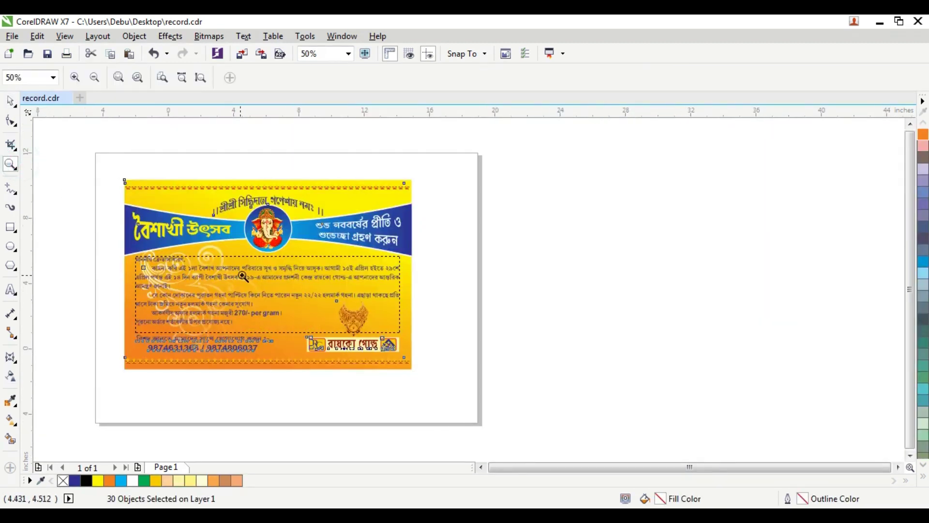
right_click(243, 276)
right_click(238, 276)
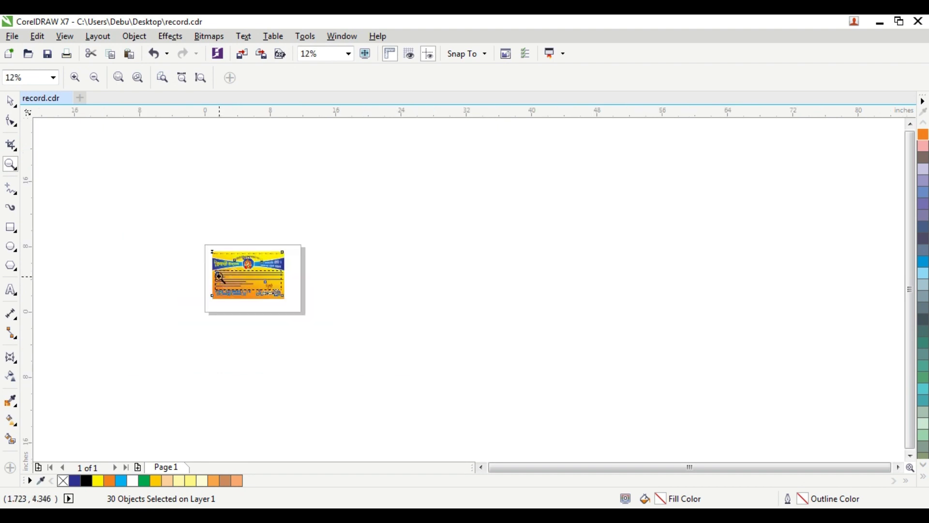
left_click(215, 260)
left_click(191, 221)
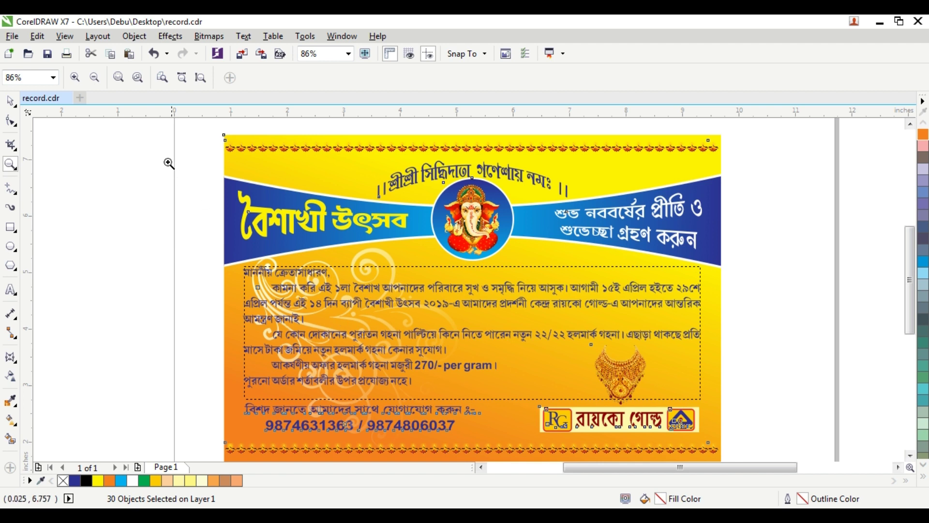
left_click(176, 150)
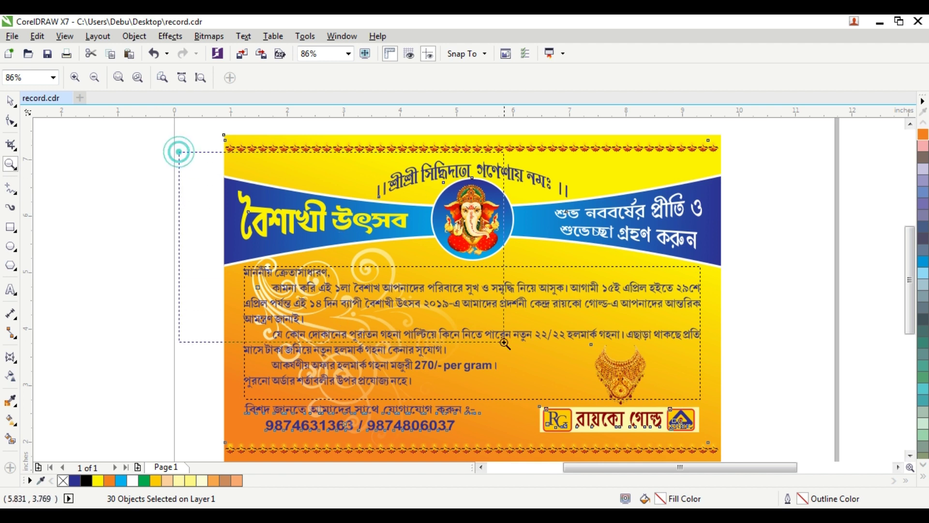
scroll(506, 343, "down", 5)
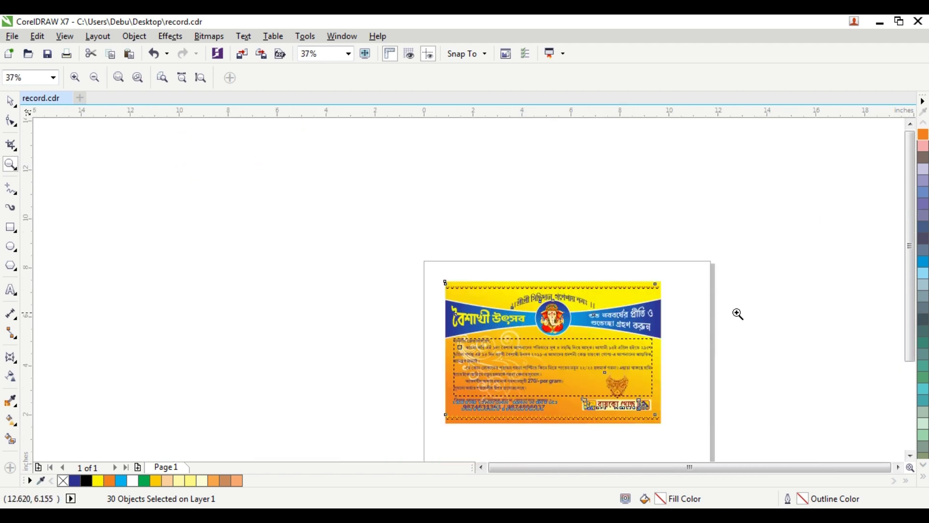
left_click_drag(724, 266, 575, 415)
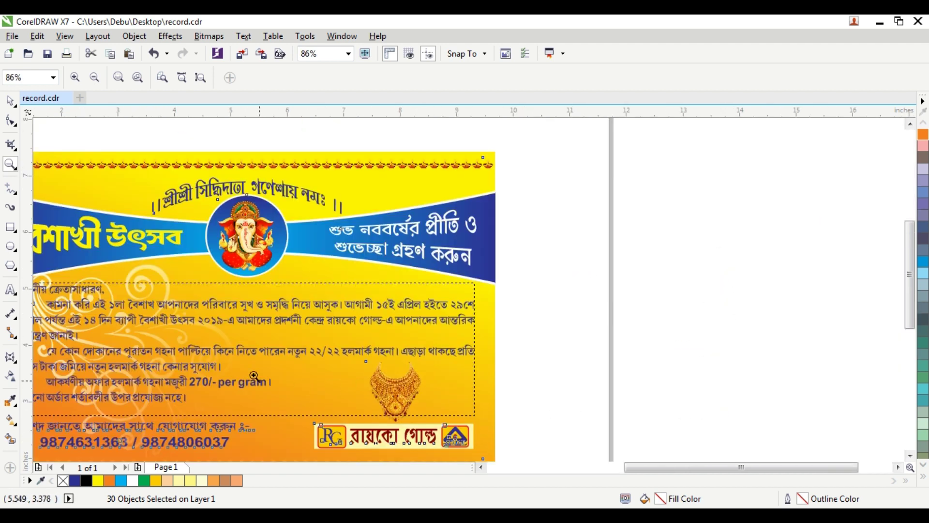
scroll(362, 425, "up", 4)
scroll(363, 425, "down", 5)
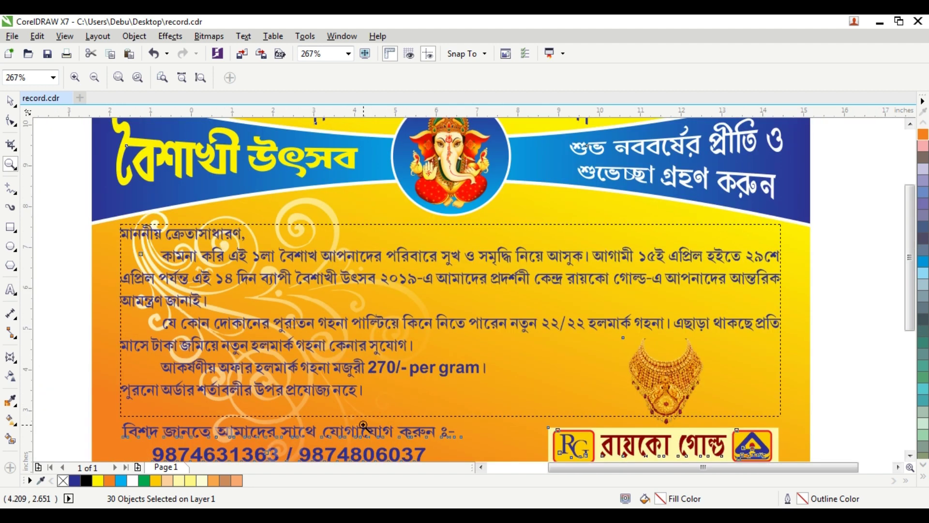
scroll(363, 425, "down", 6)
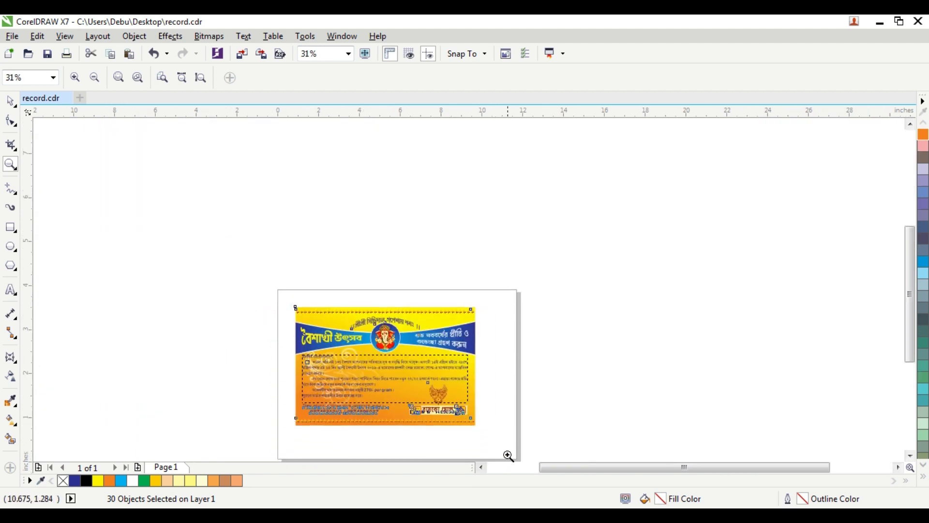
left_click(506, 450)
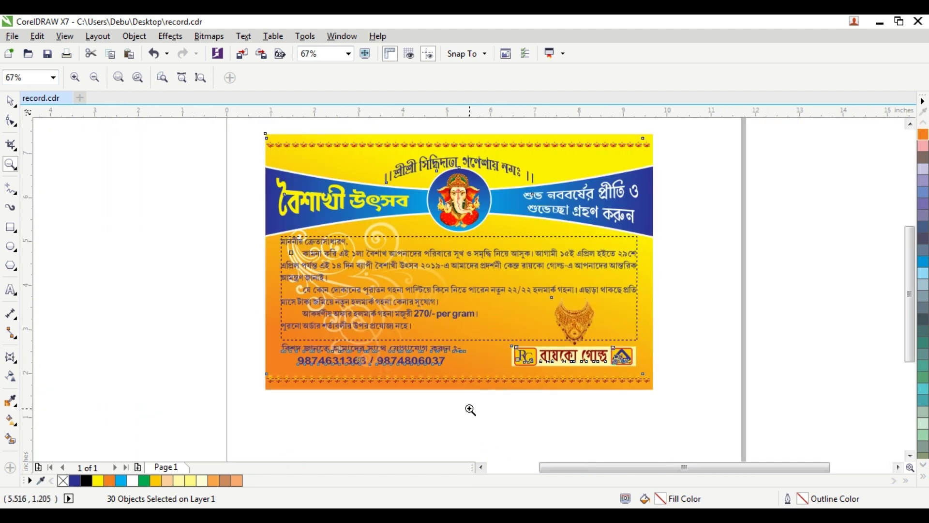